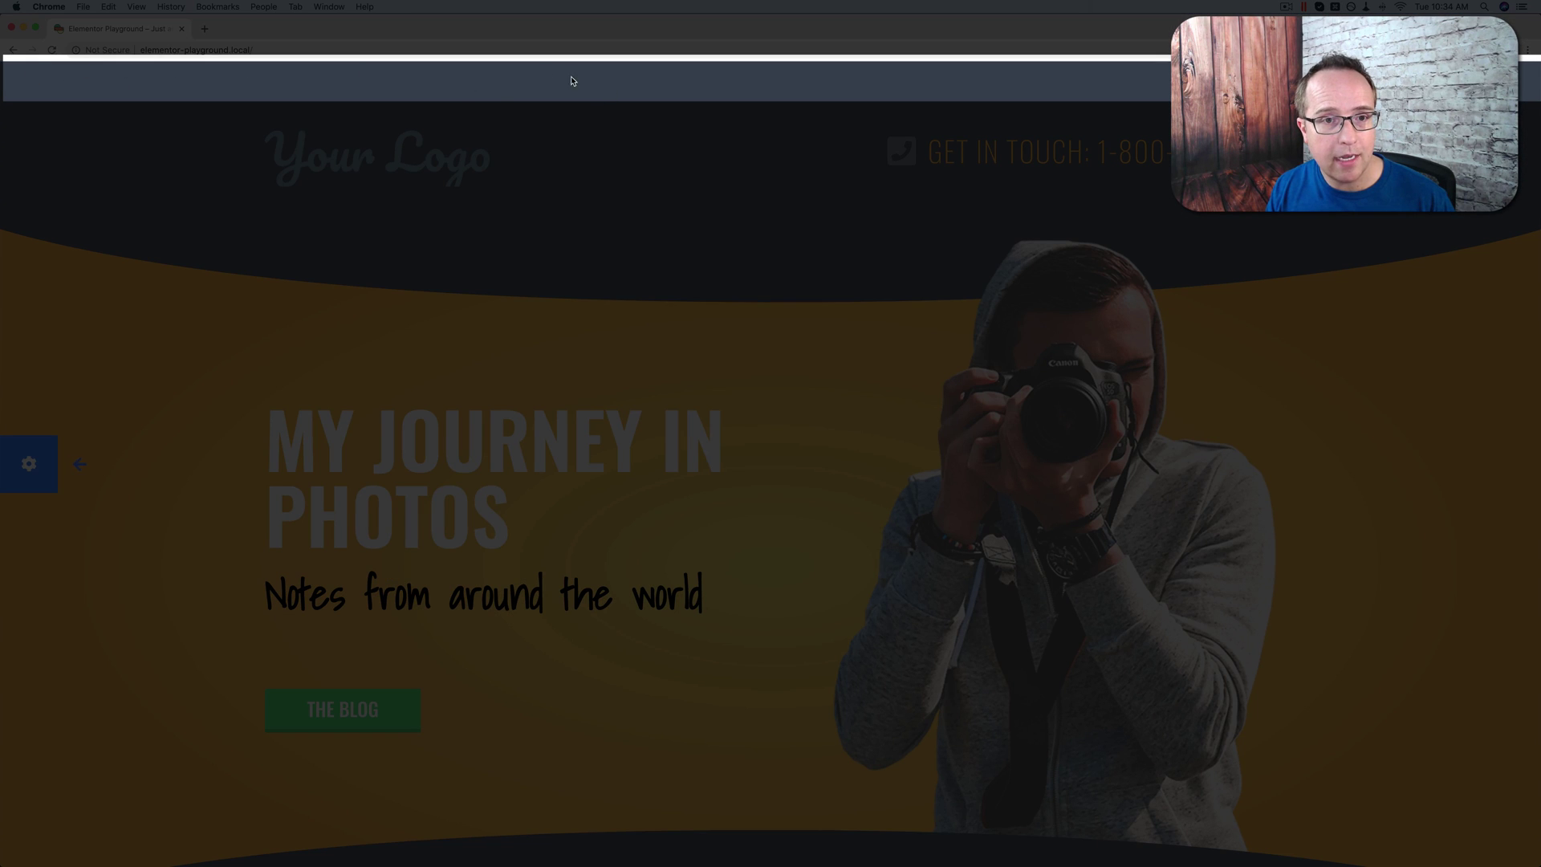
Step: Expand the front-page gear launcher to reveal the Dashboard, page, edit, customize, form and logout links
left_click(40, 491)
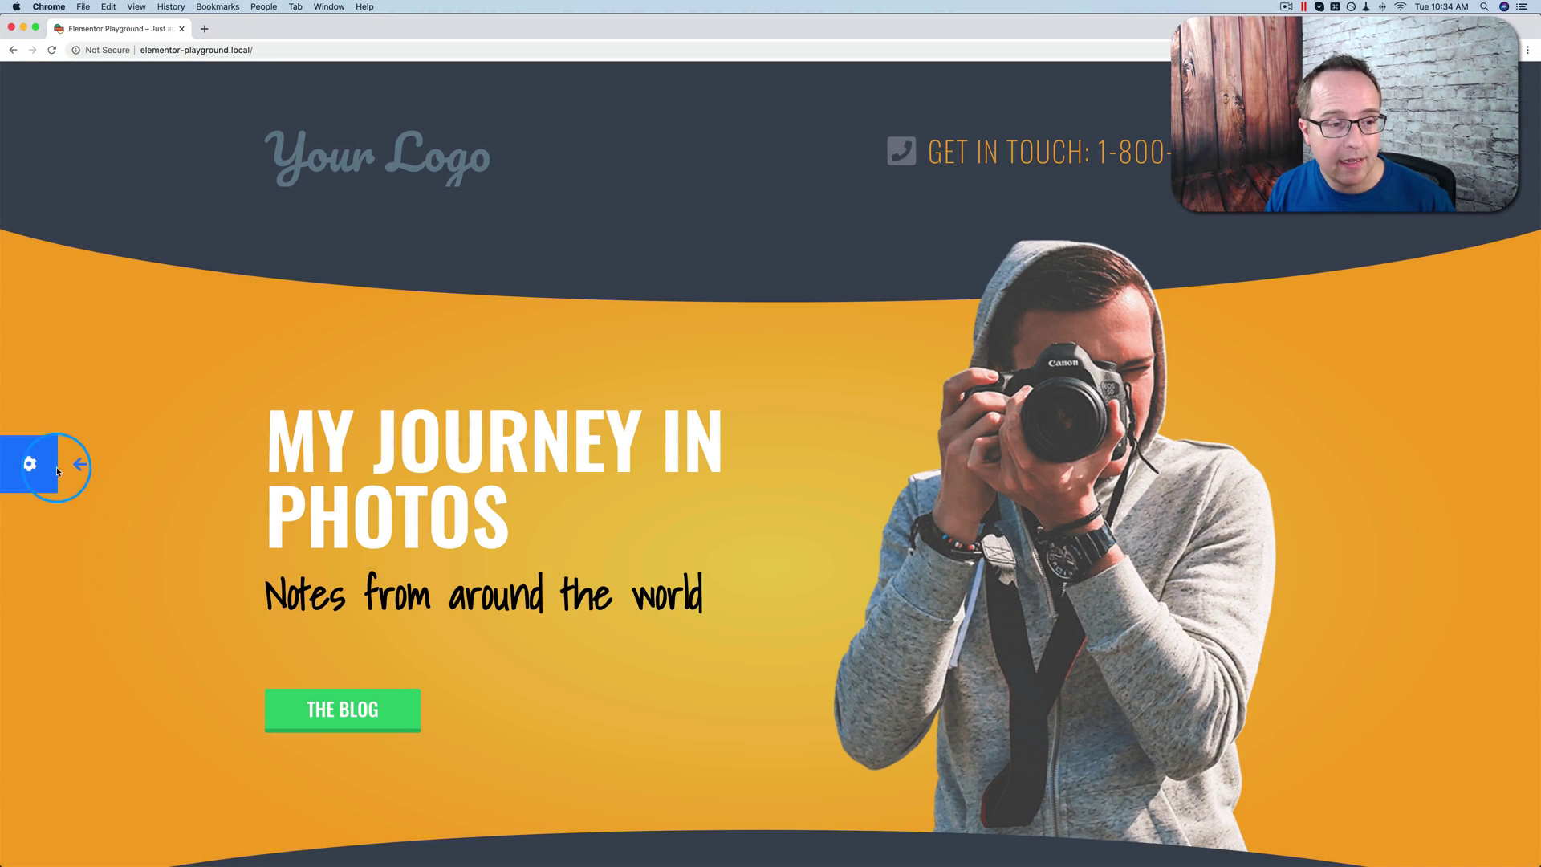
left_click(33, 503)
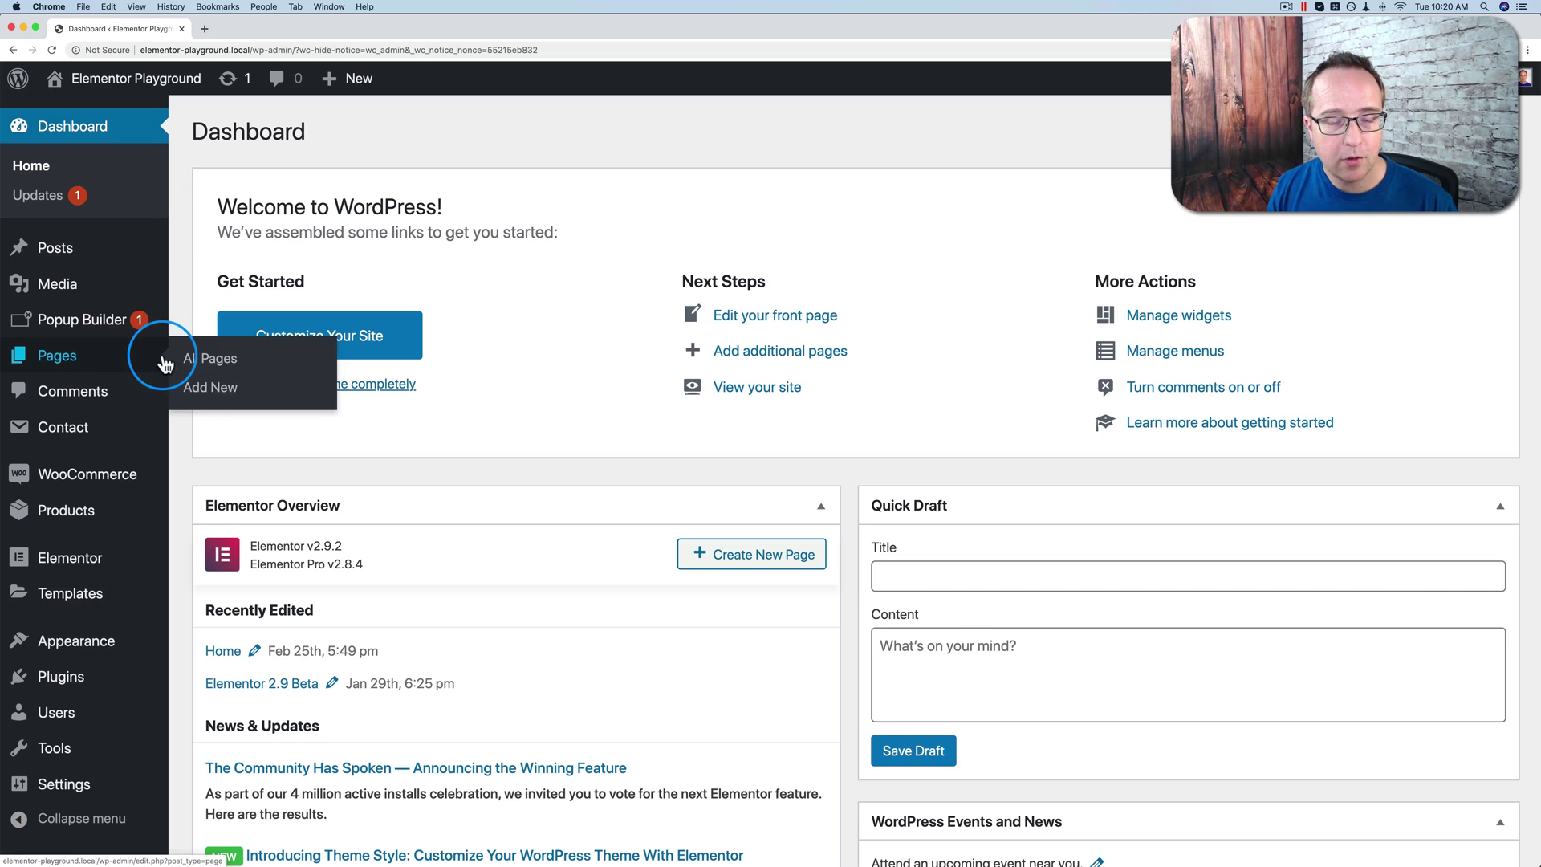
Step: Search the Add Plugins screen for 'wp swift control'
scroll(131, 385, "down", 3)
mouse_move(40, 712)
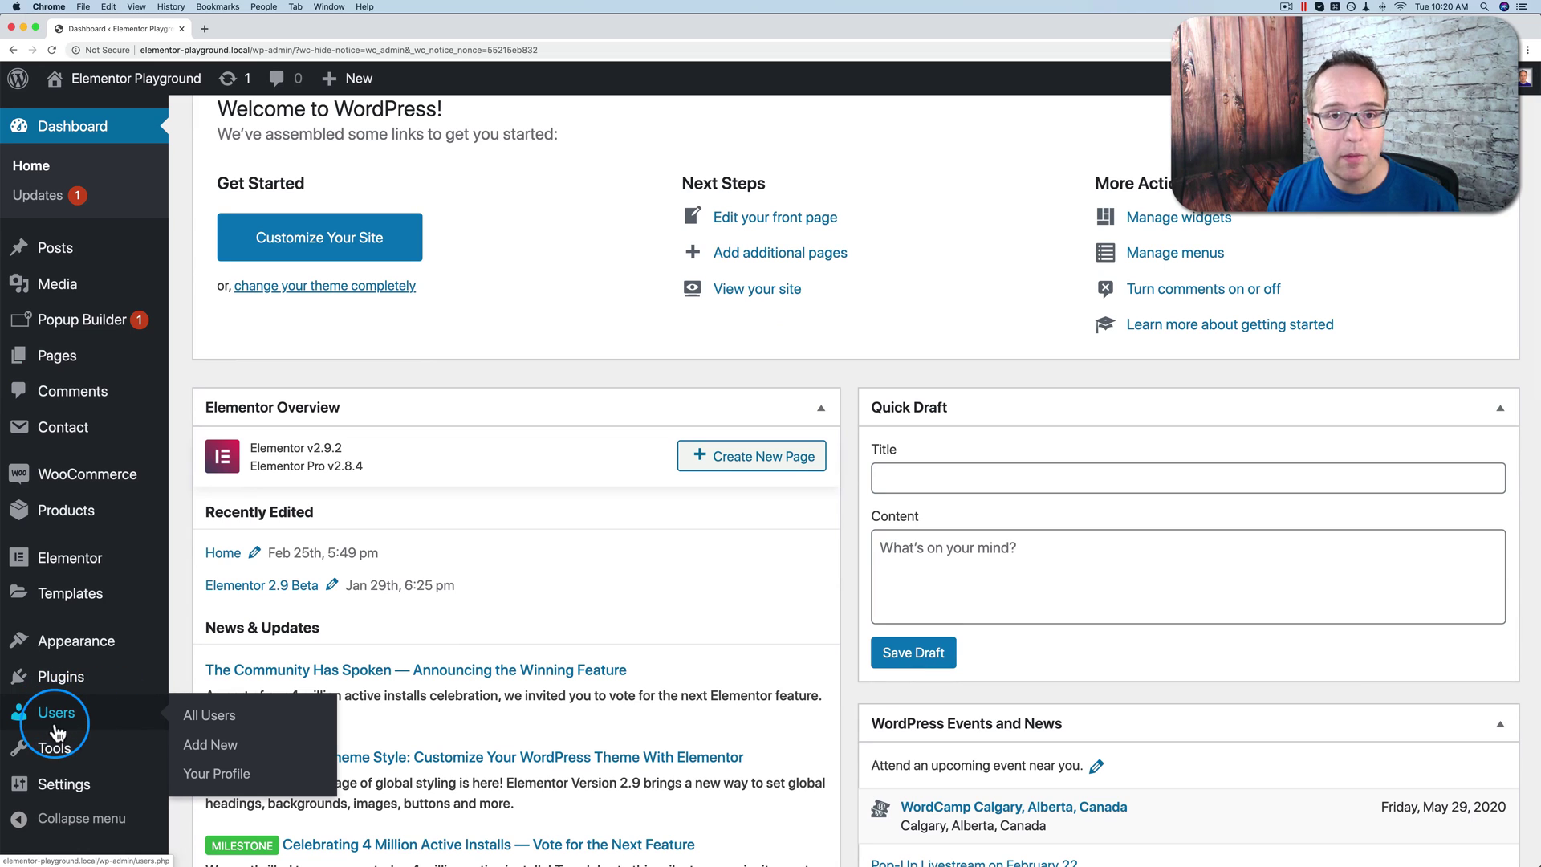
mouse_move(50, 679)
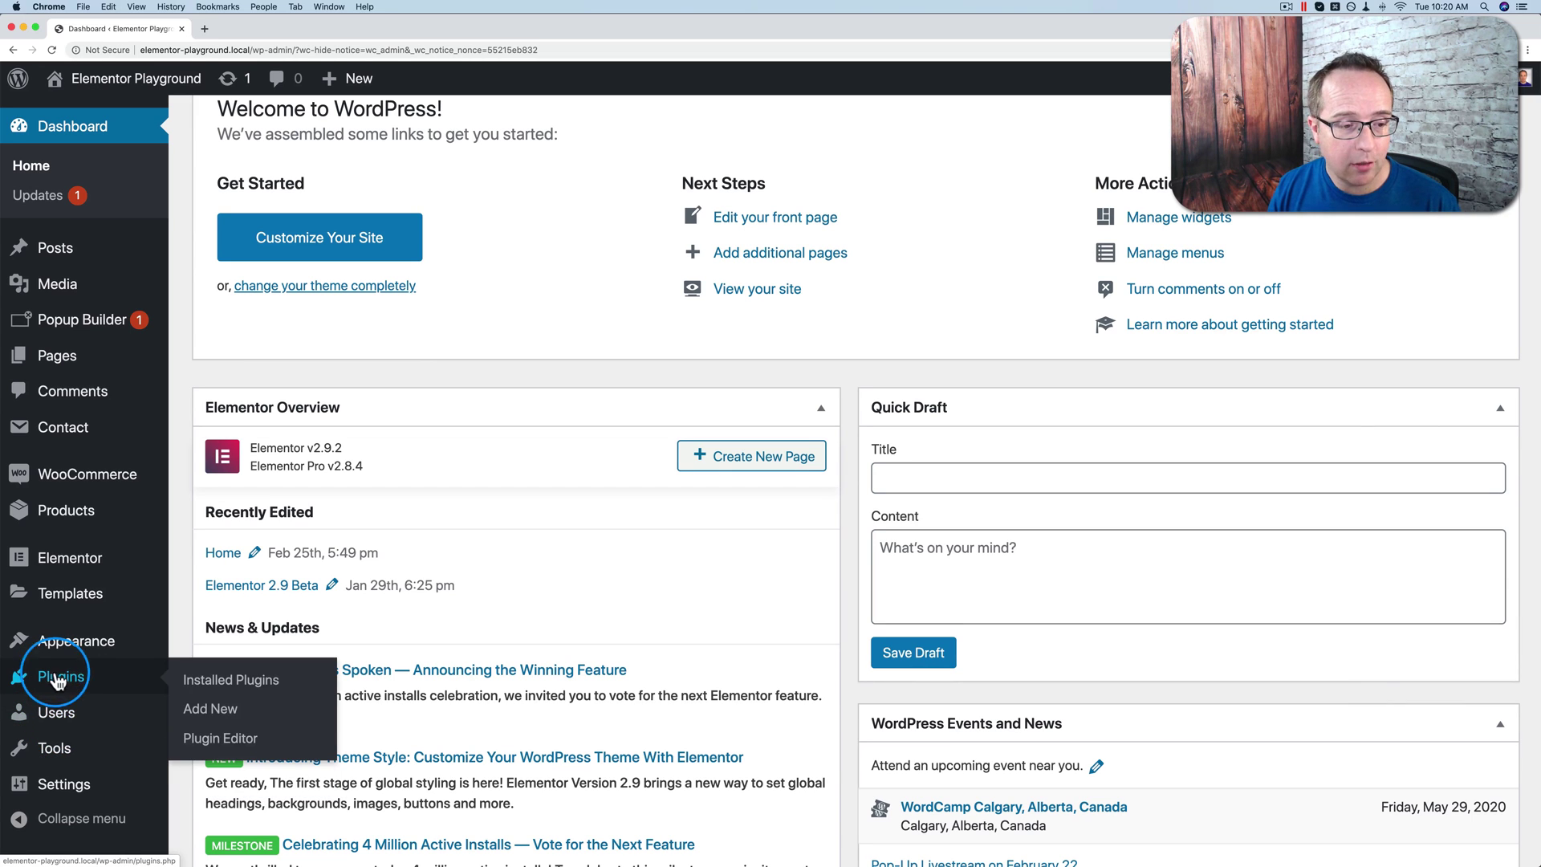
left_click(212, 710)
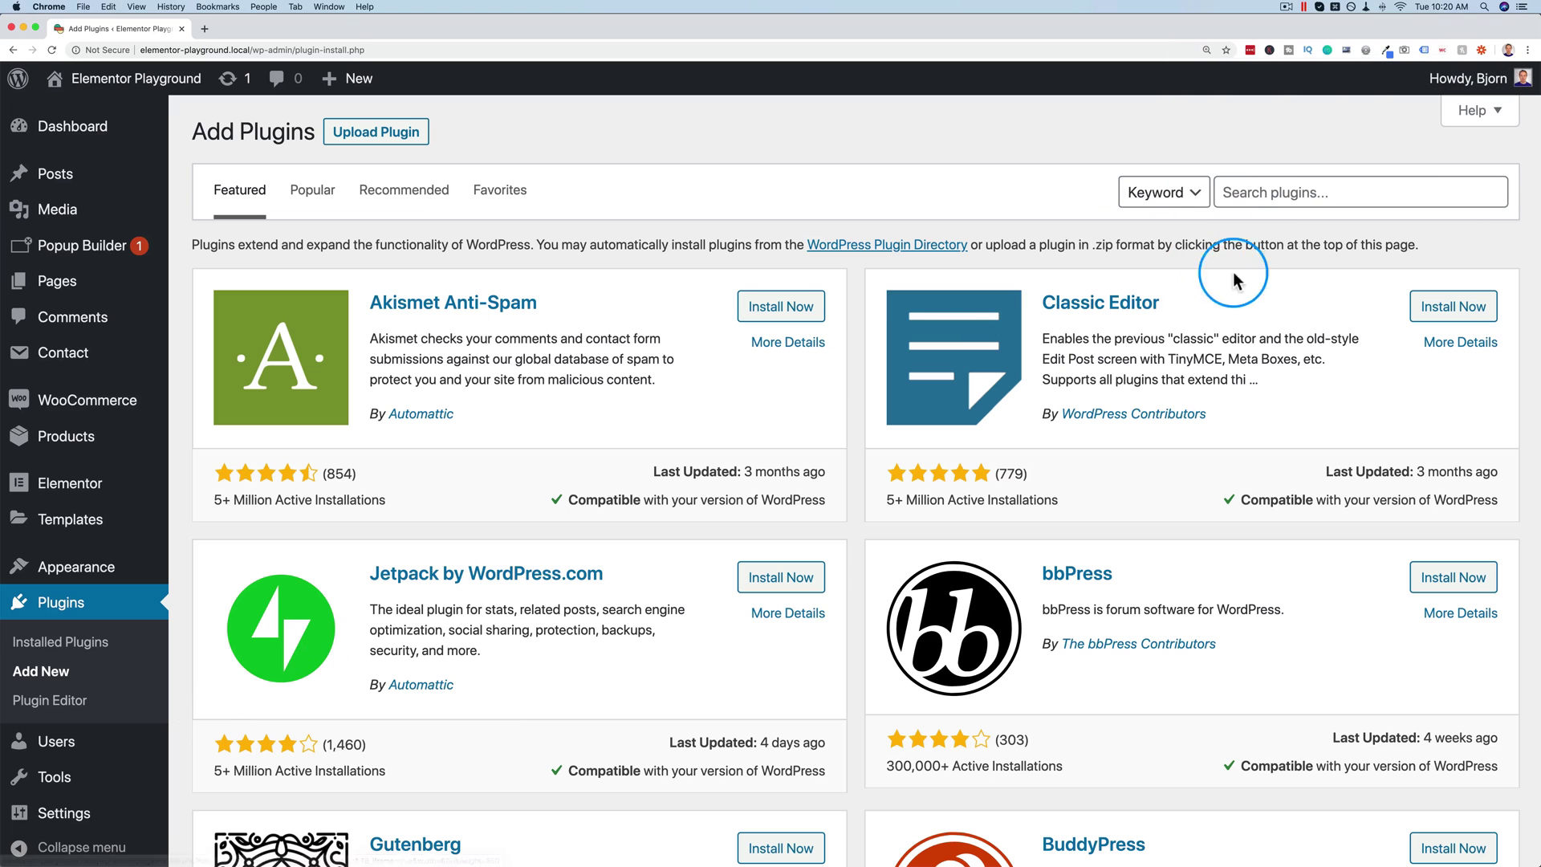
left_click(1249, 194)
type("wp swif")
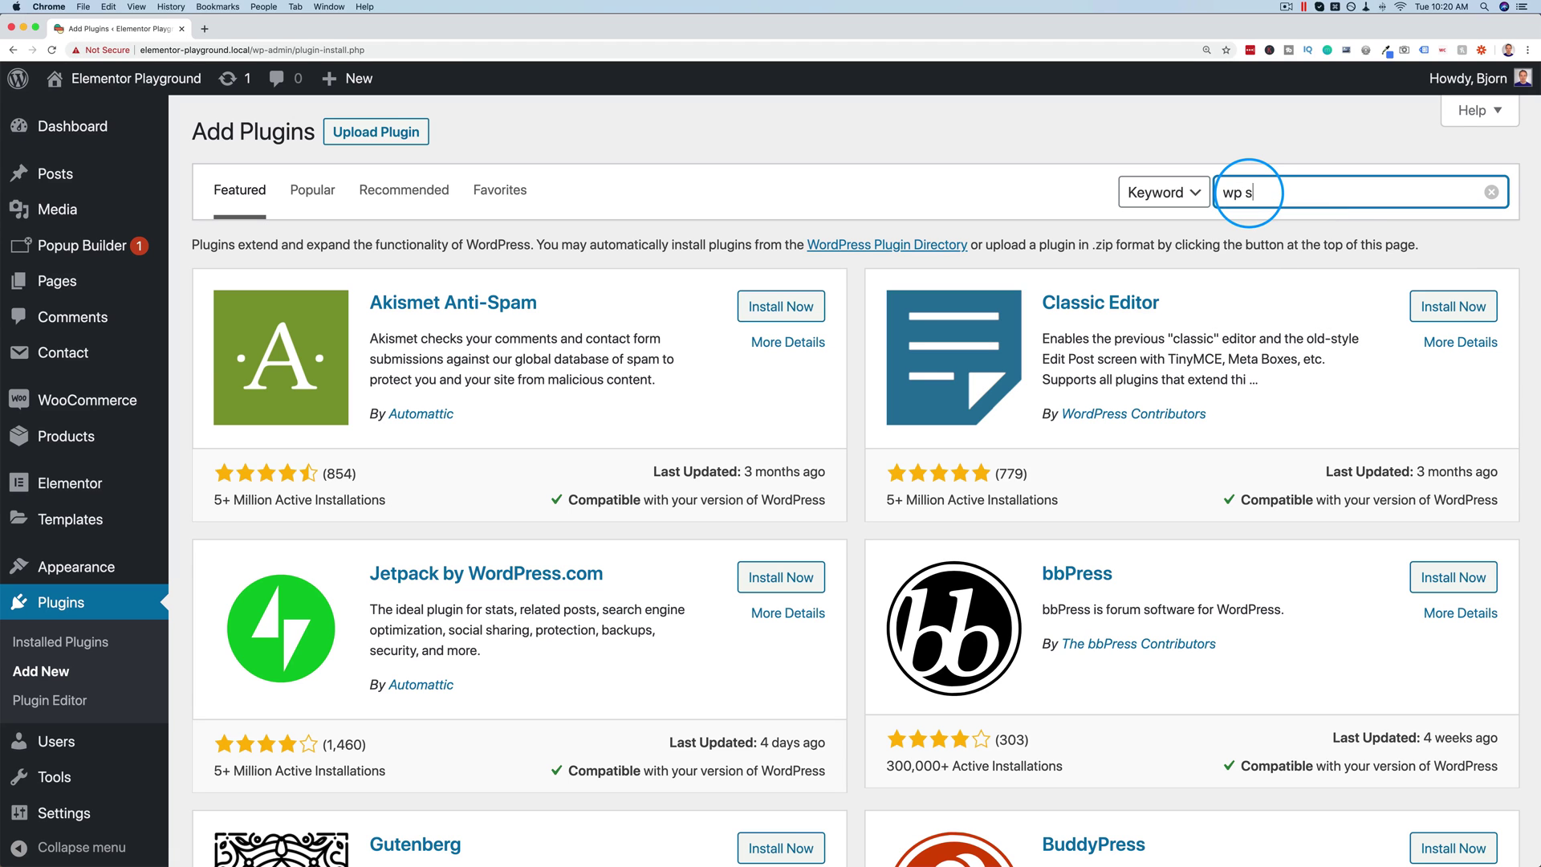
type("t control")
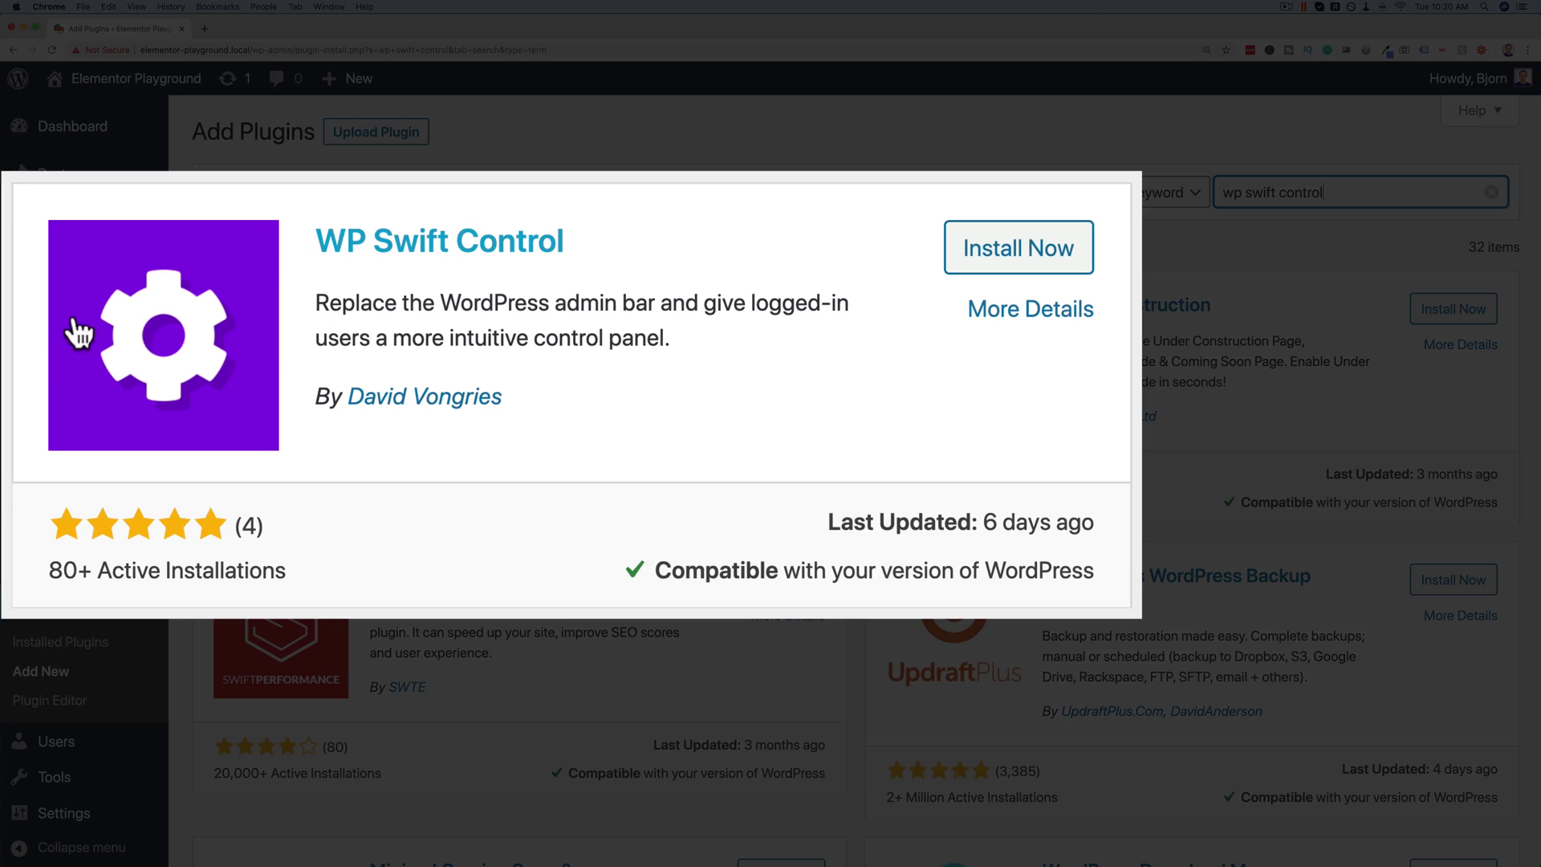
Step: Review the WP Swift Control result, highlighting the plugin author's name
left_click(414, 510)
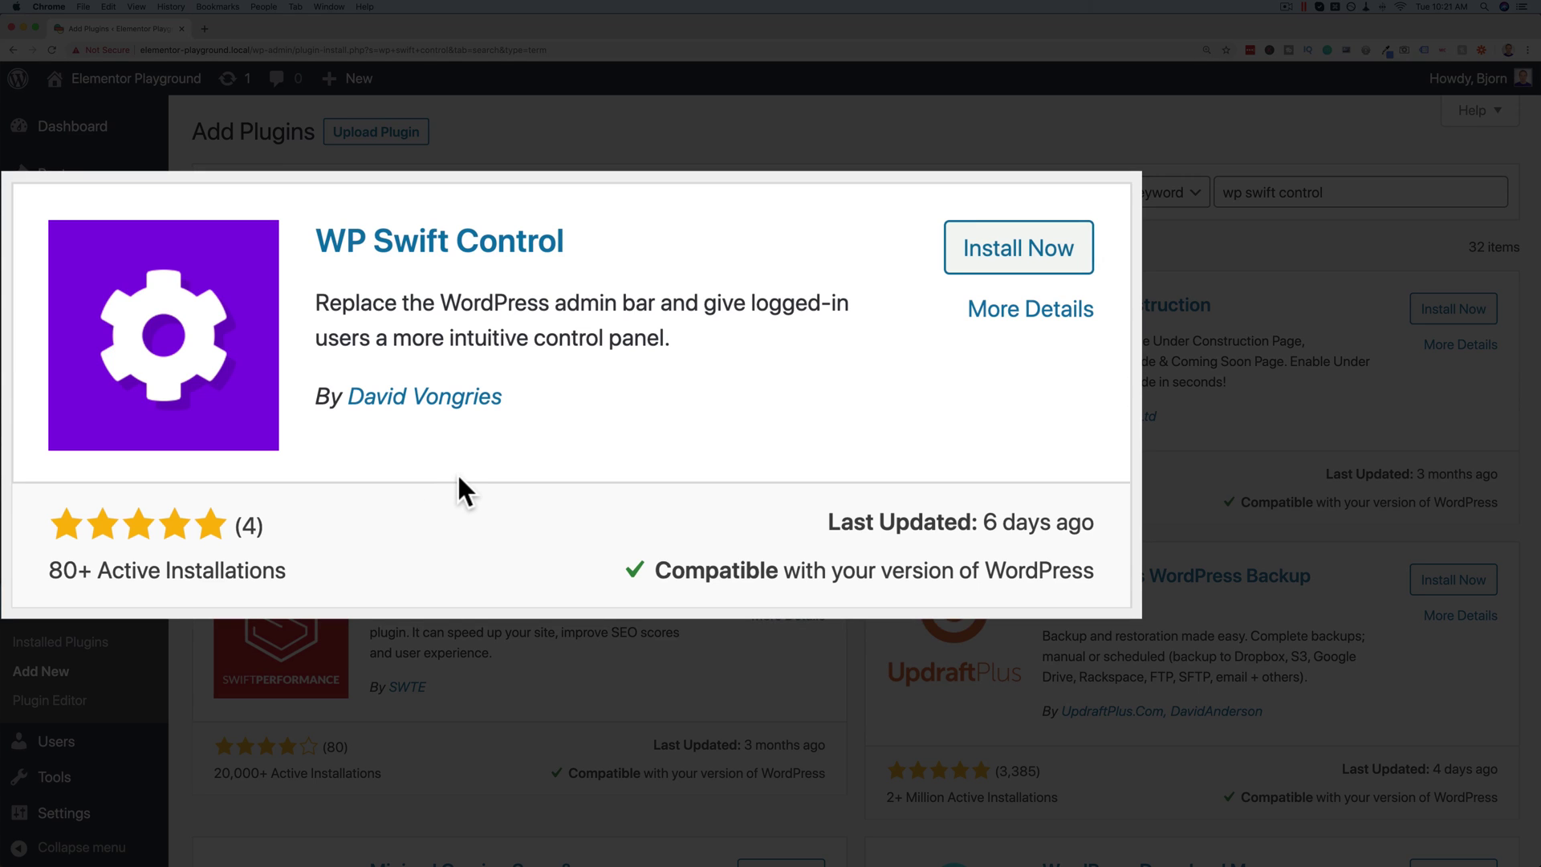
left_click_drag(537, 397, 334, 395)
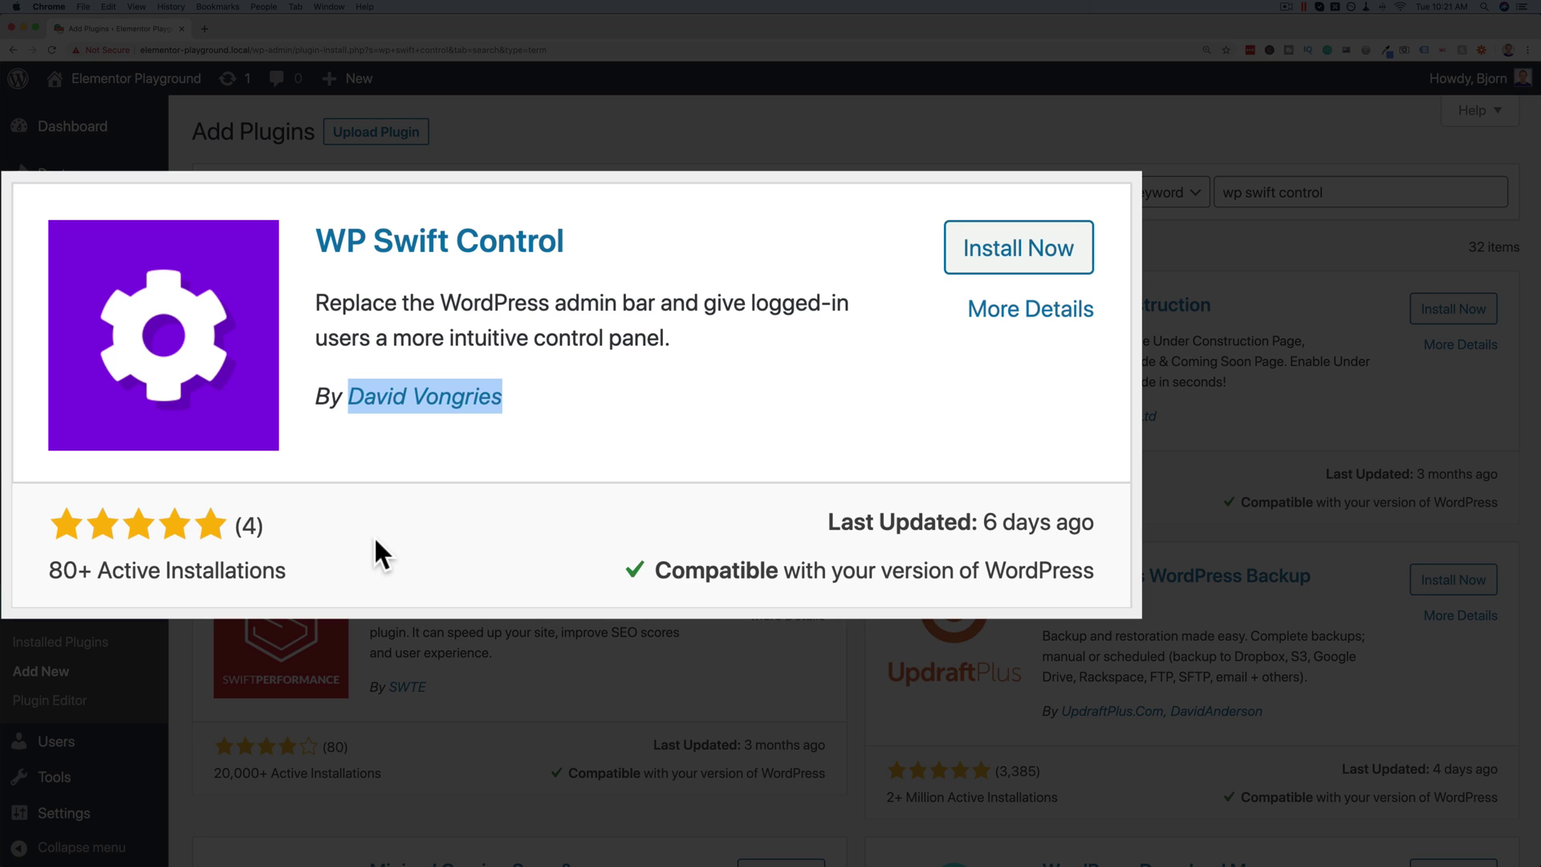
left_click(460, 489)
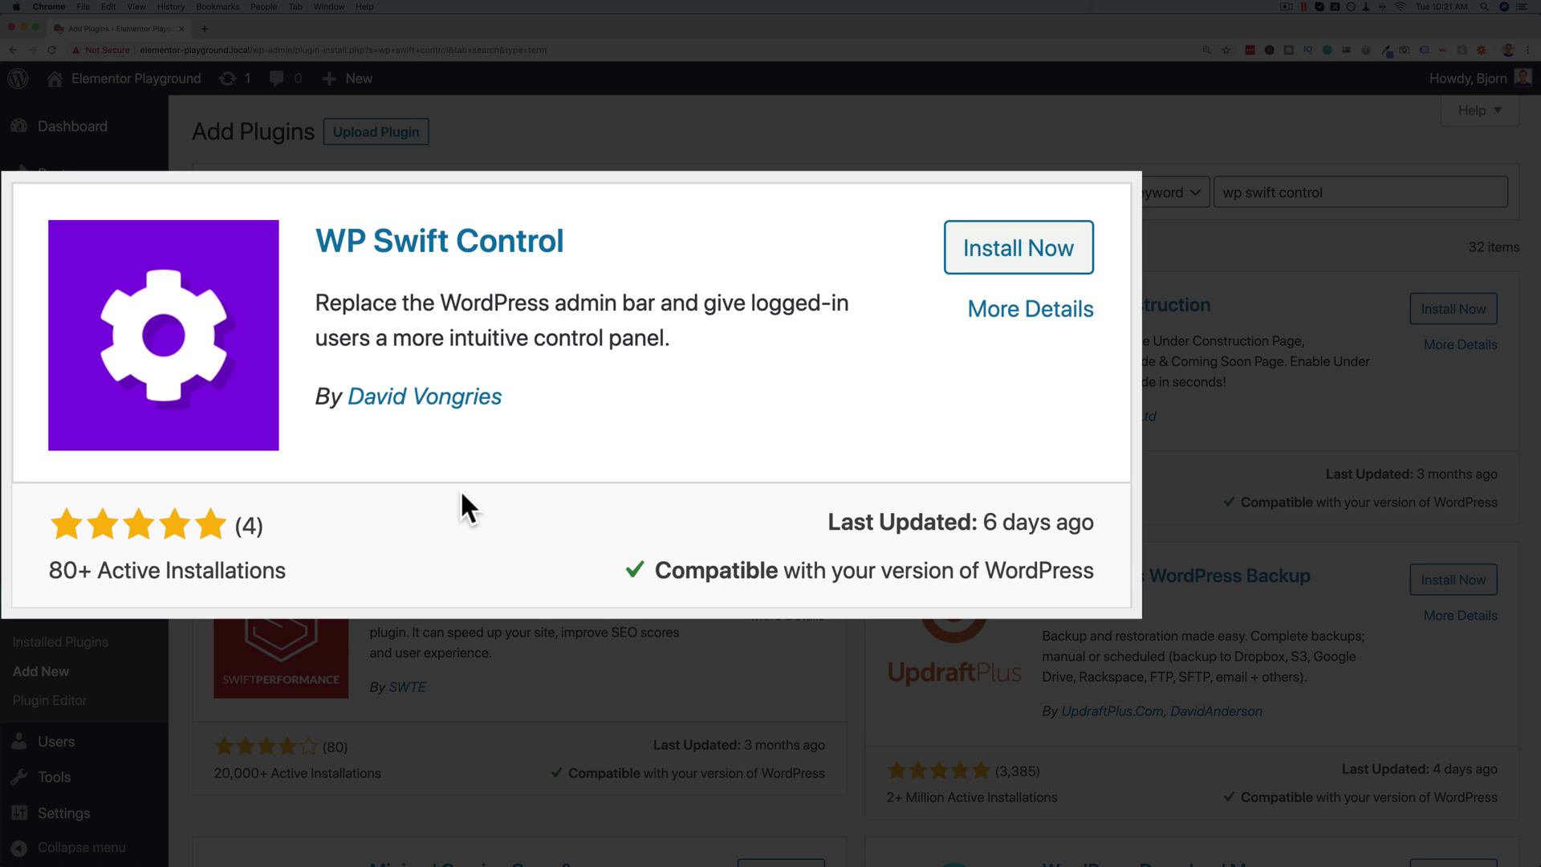
left_click(455, 452)
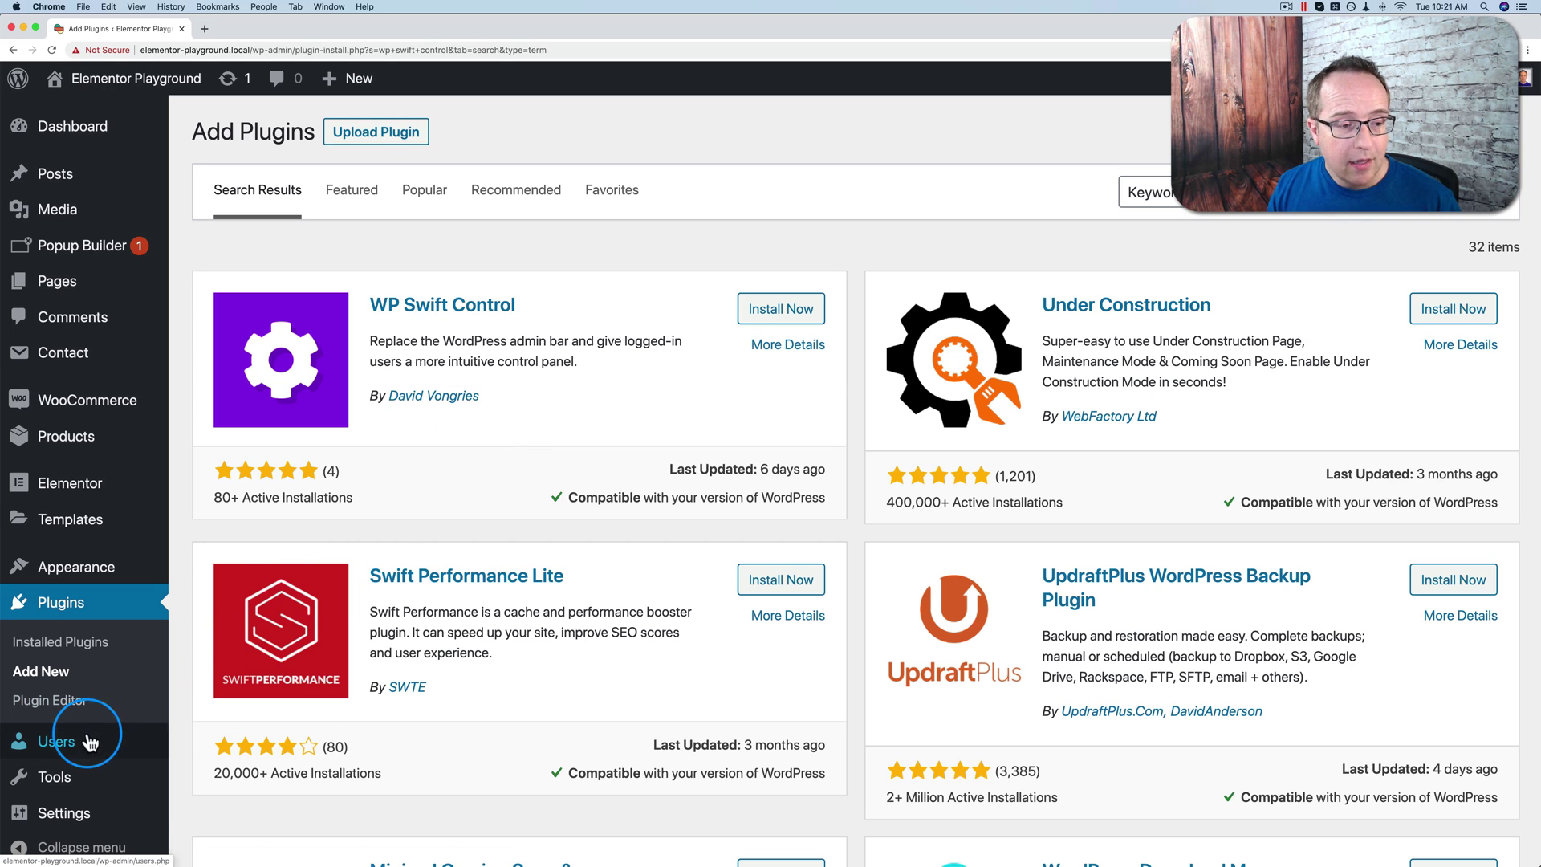
Step: Drag the New Page widget from Available Widgets into the Swift Control list, second under Dashboard
scroll(196, 585, "down", 2)
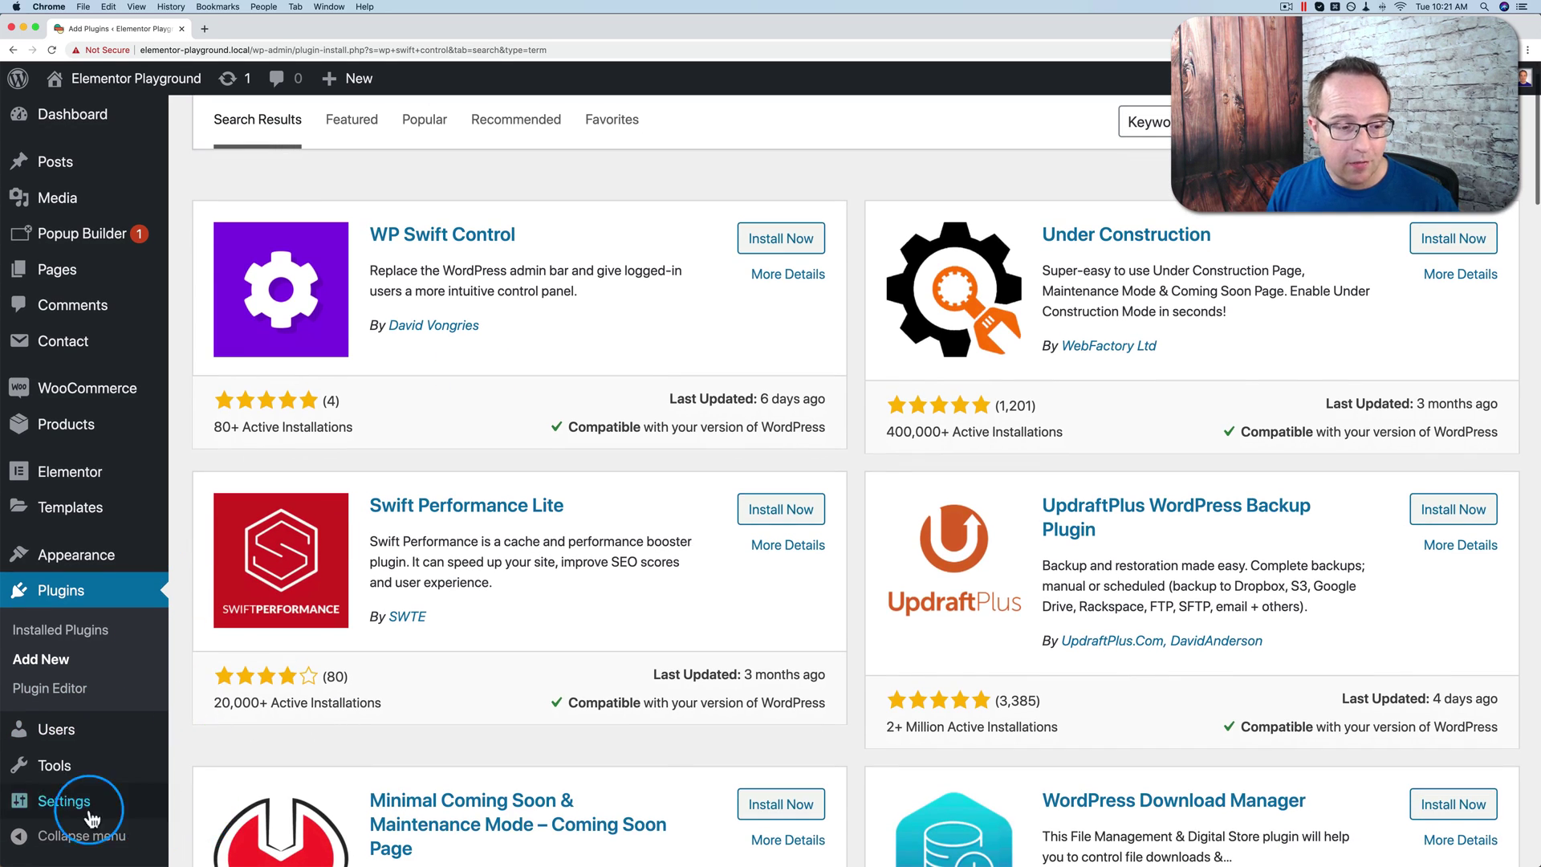
mouse_move(76, 819)
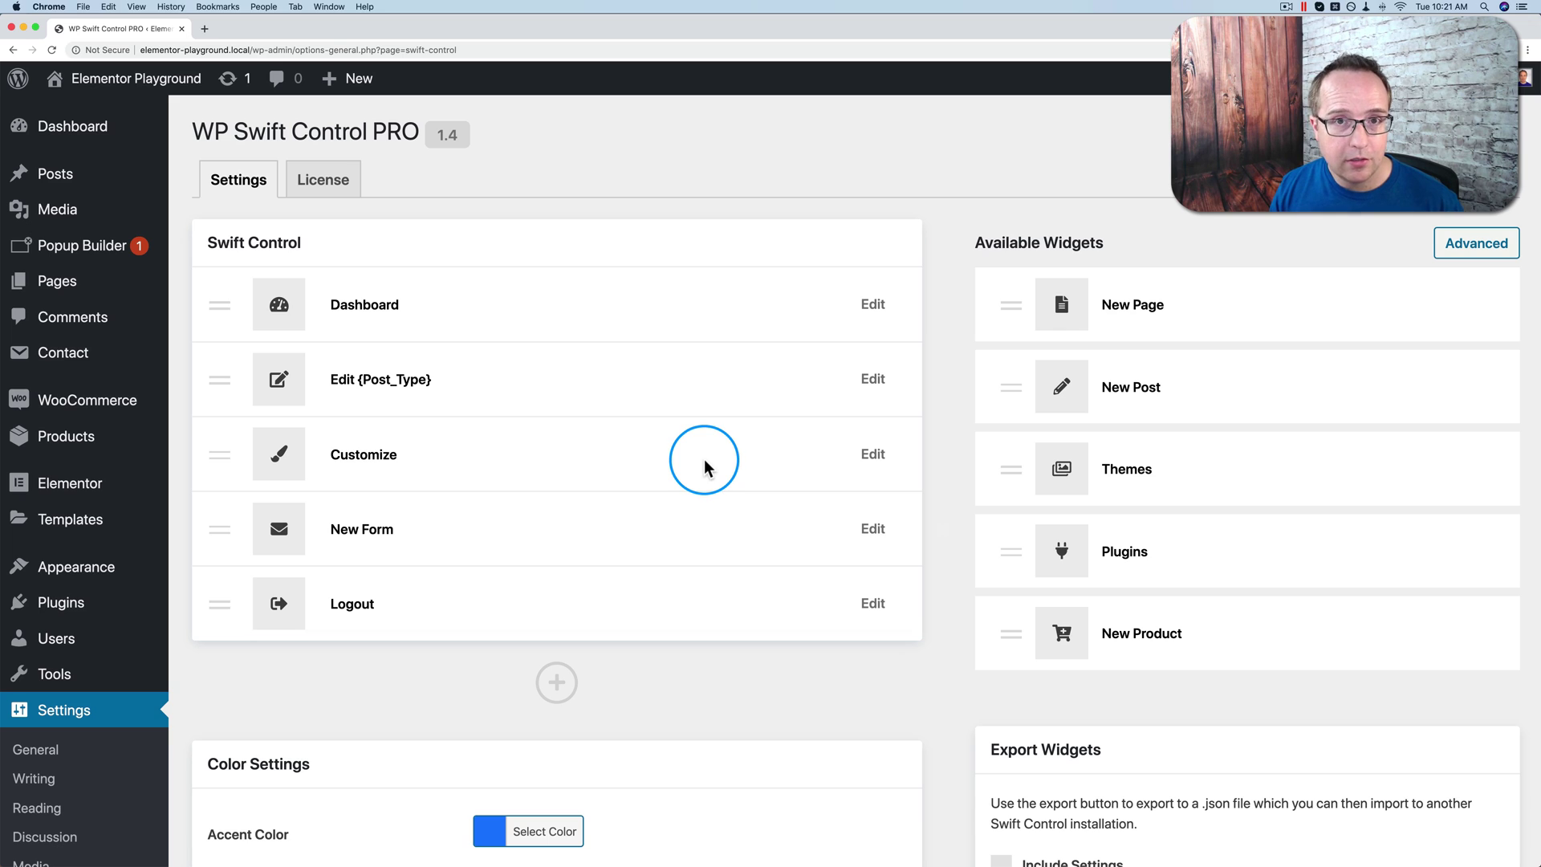
left_click_drag(1010, 307, 317, 345)
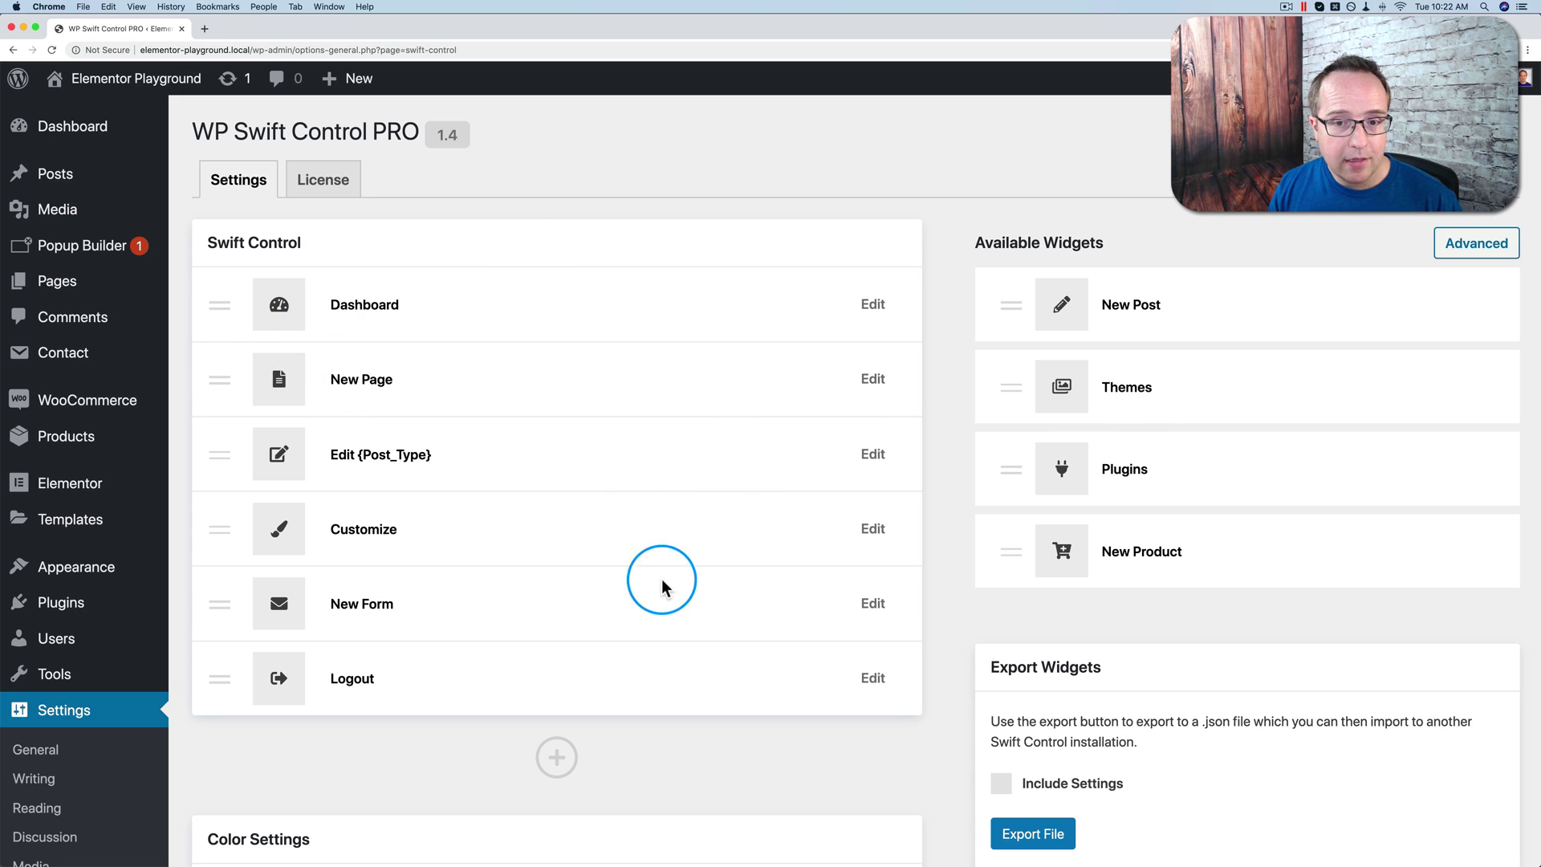
Step: Make the Dashboard widget open in a new tab, keep Administrator and Editor roles, and save it
left_click(872, 303)
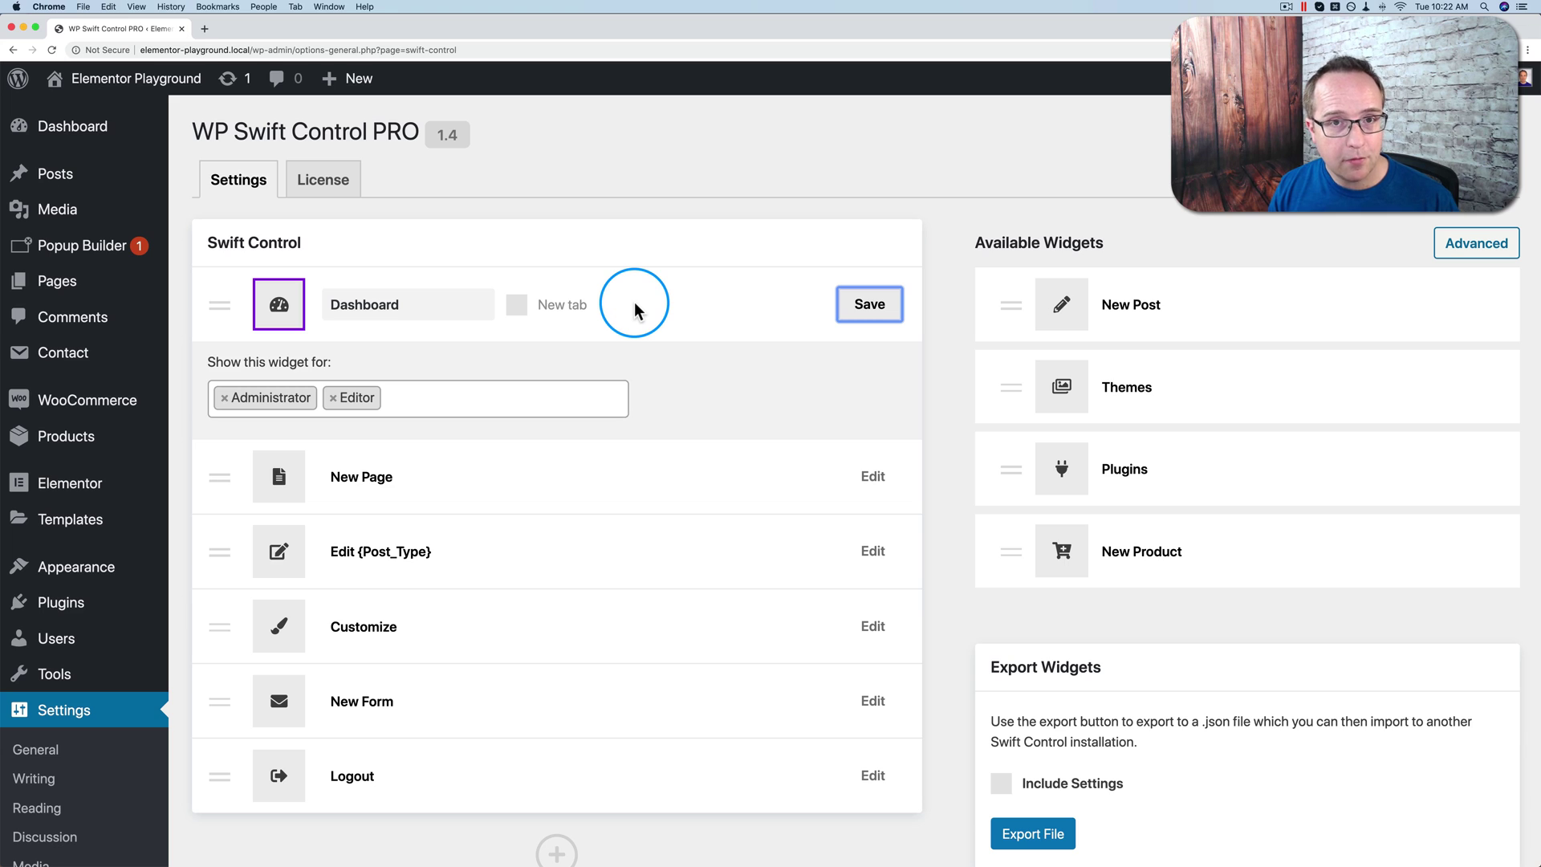
left_click(293, 323)
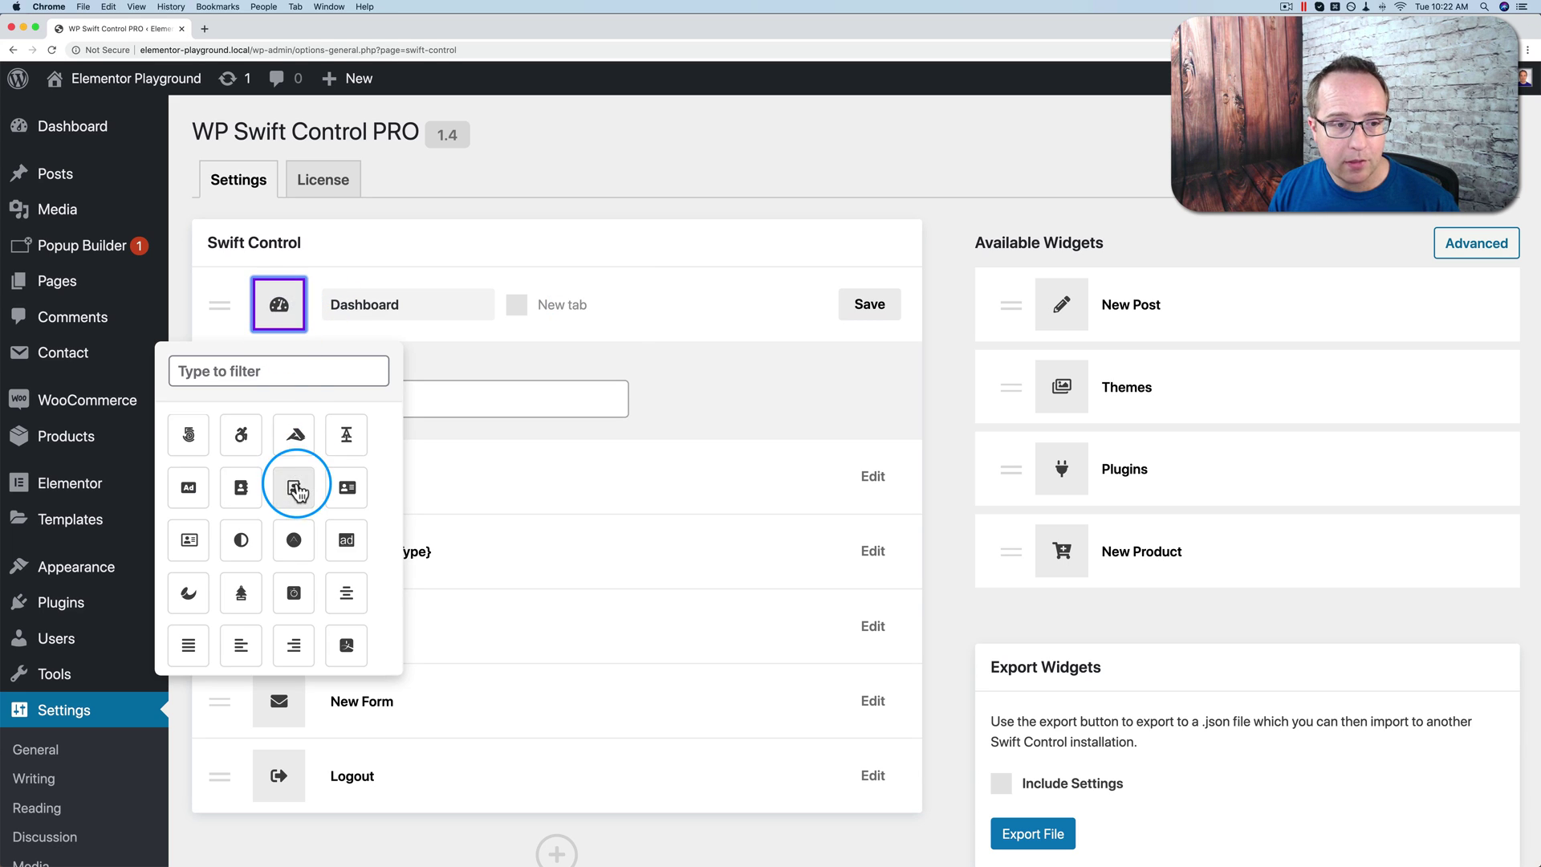
scroll(297, 491, "down", 15)
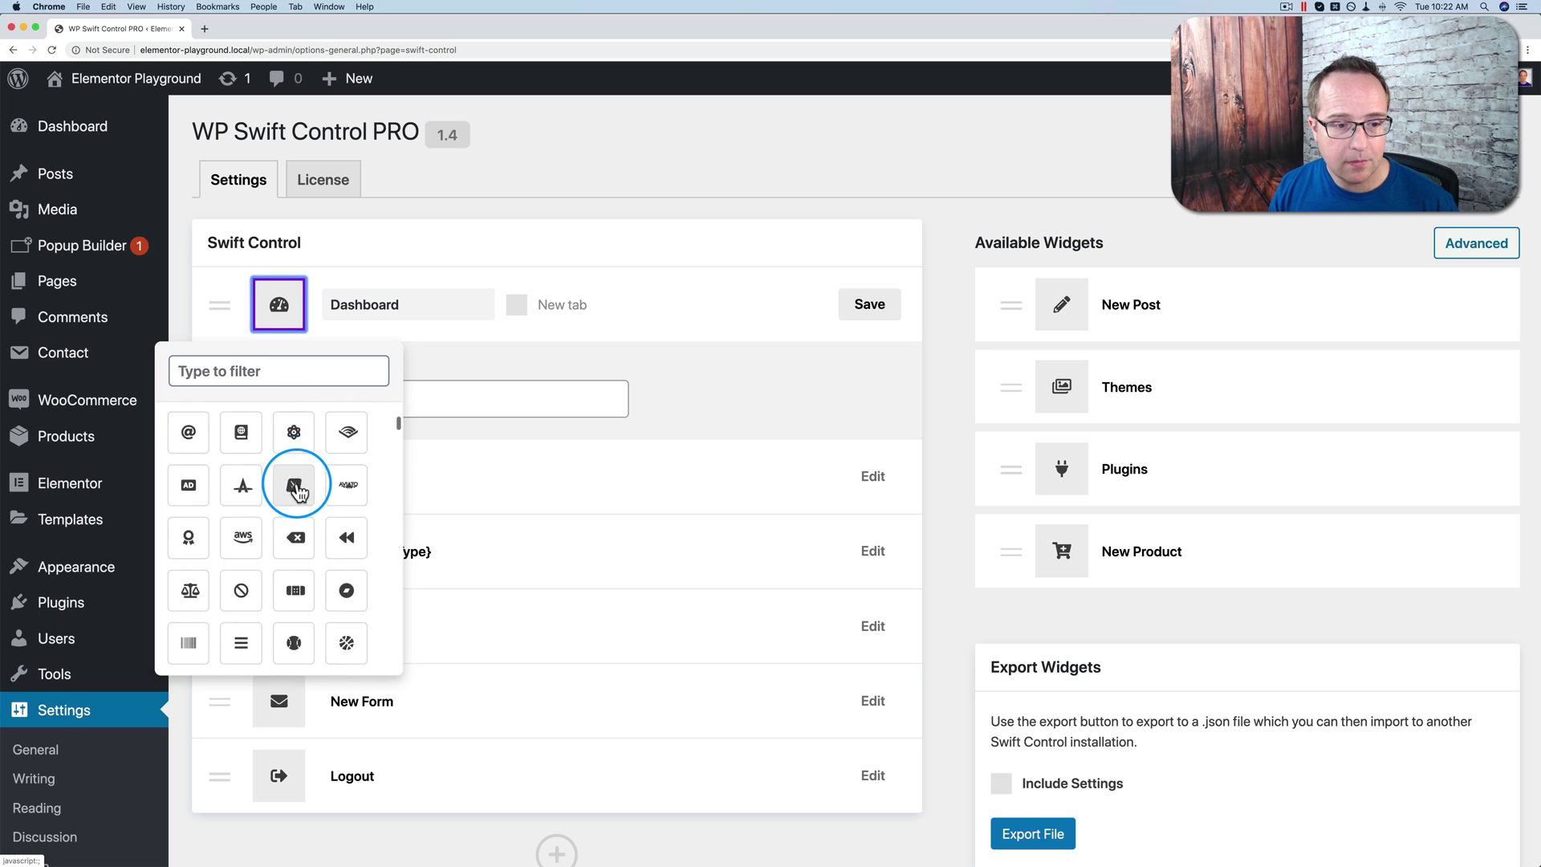
scroll(297, 489, "down", 10)
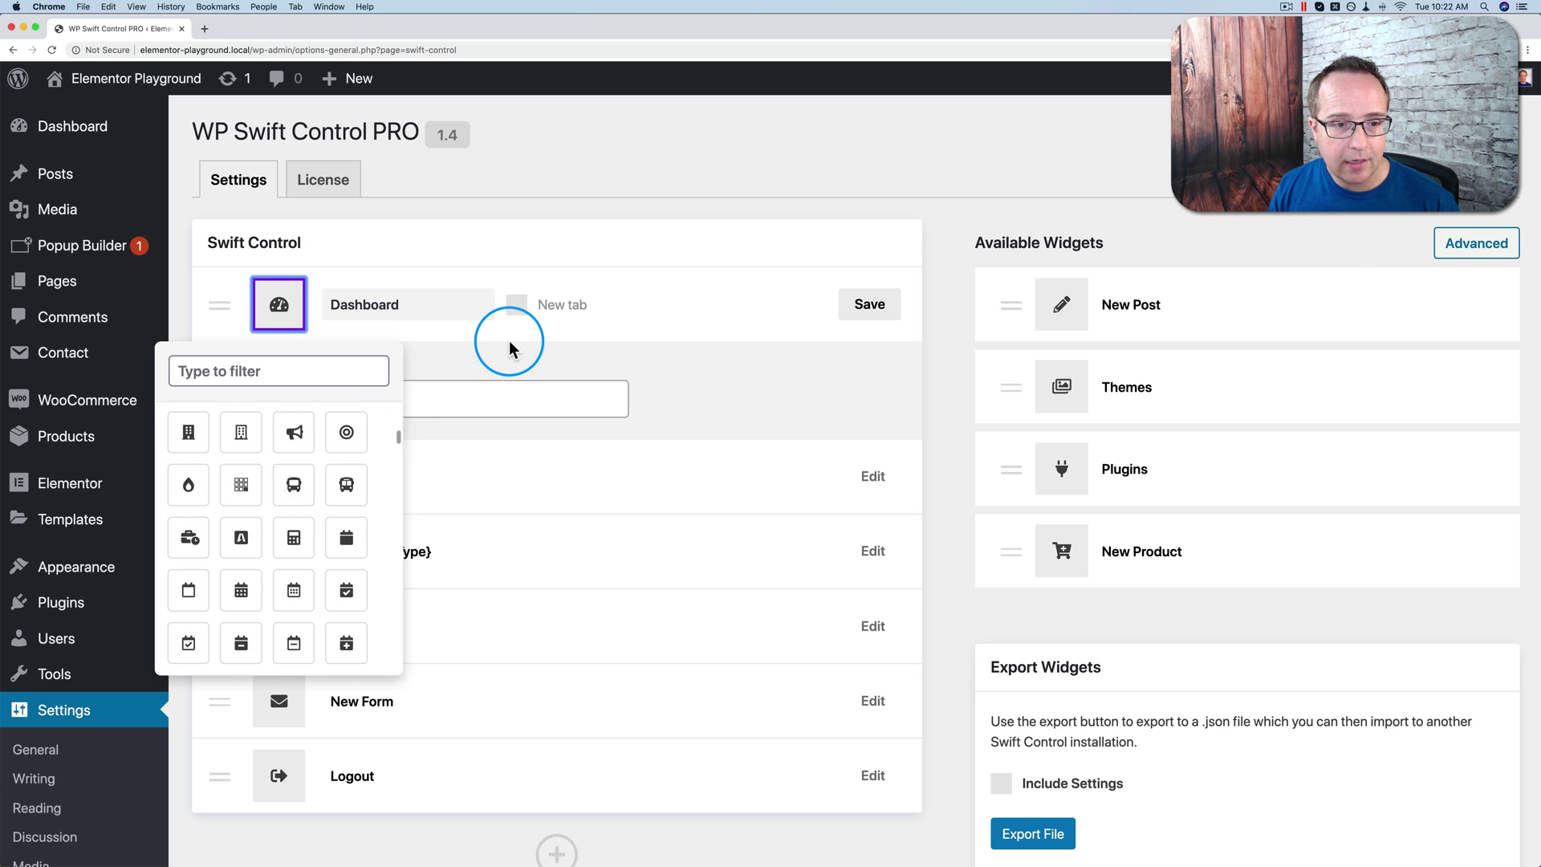
left_click(402, 292)
double_click(366, 304)
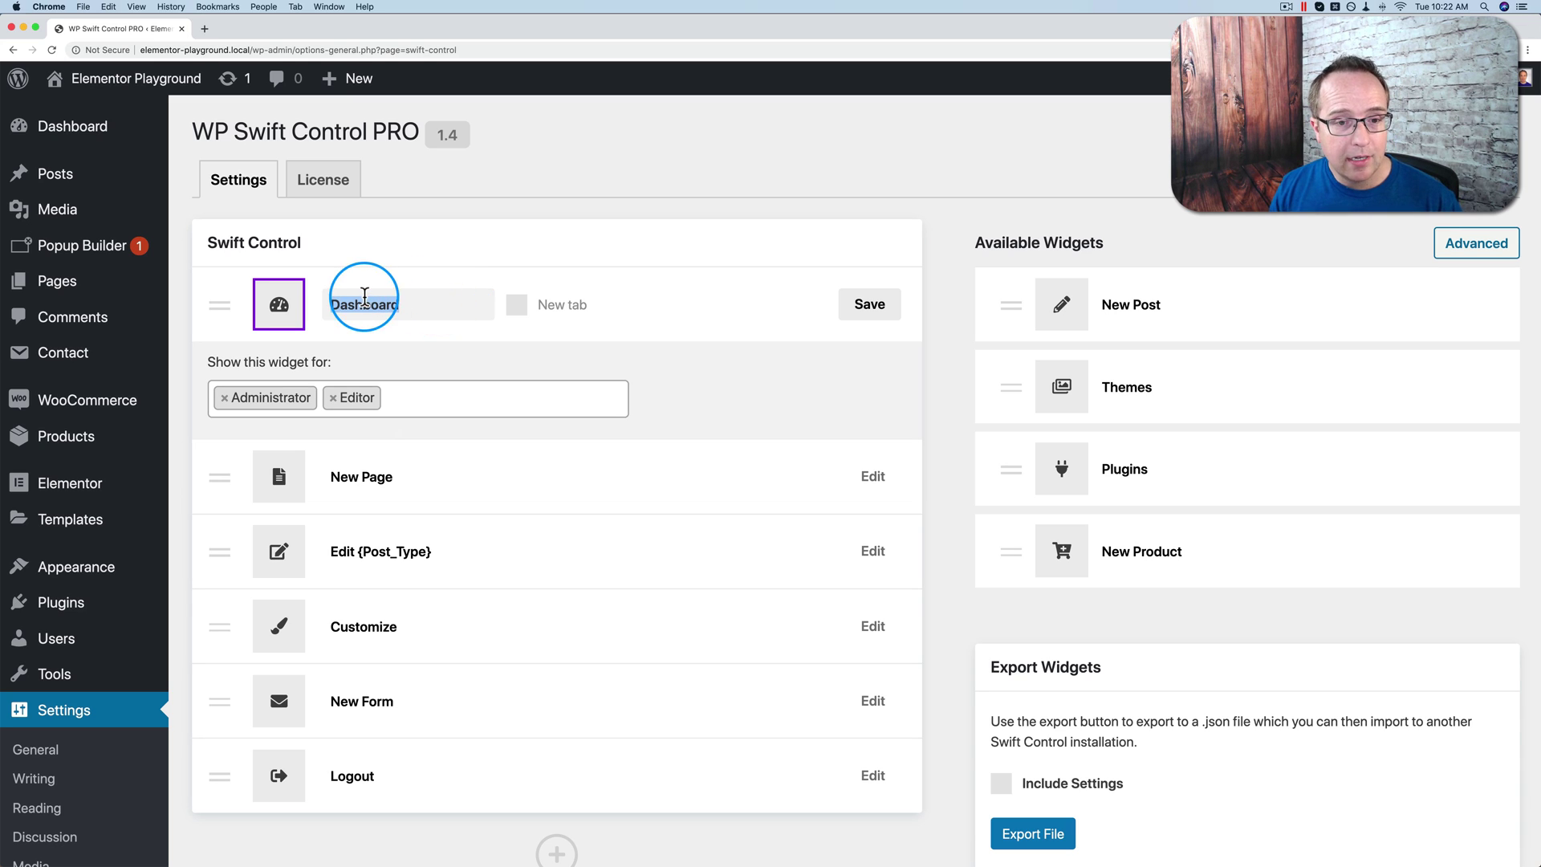
left_click(516, 312)
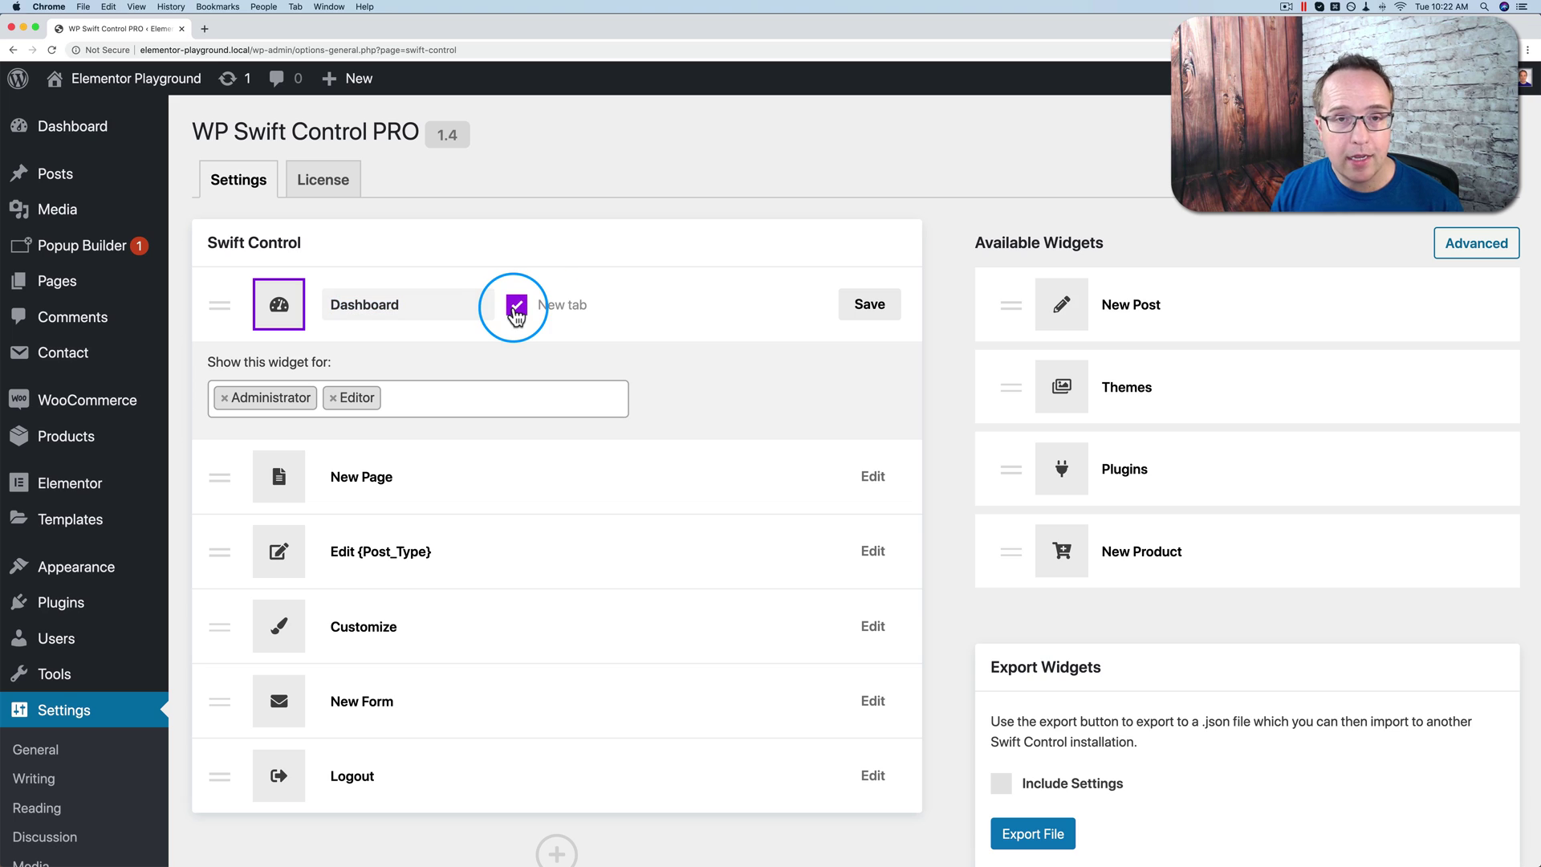
left_click(419, 401)
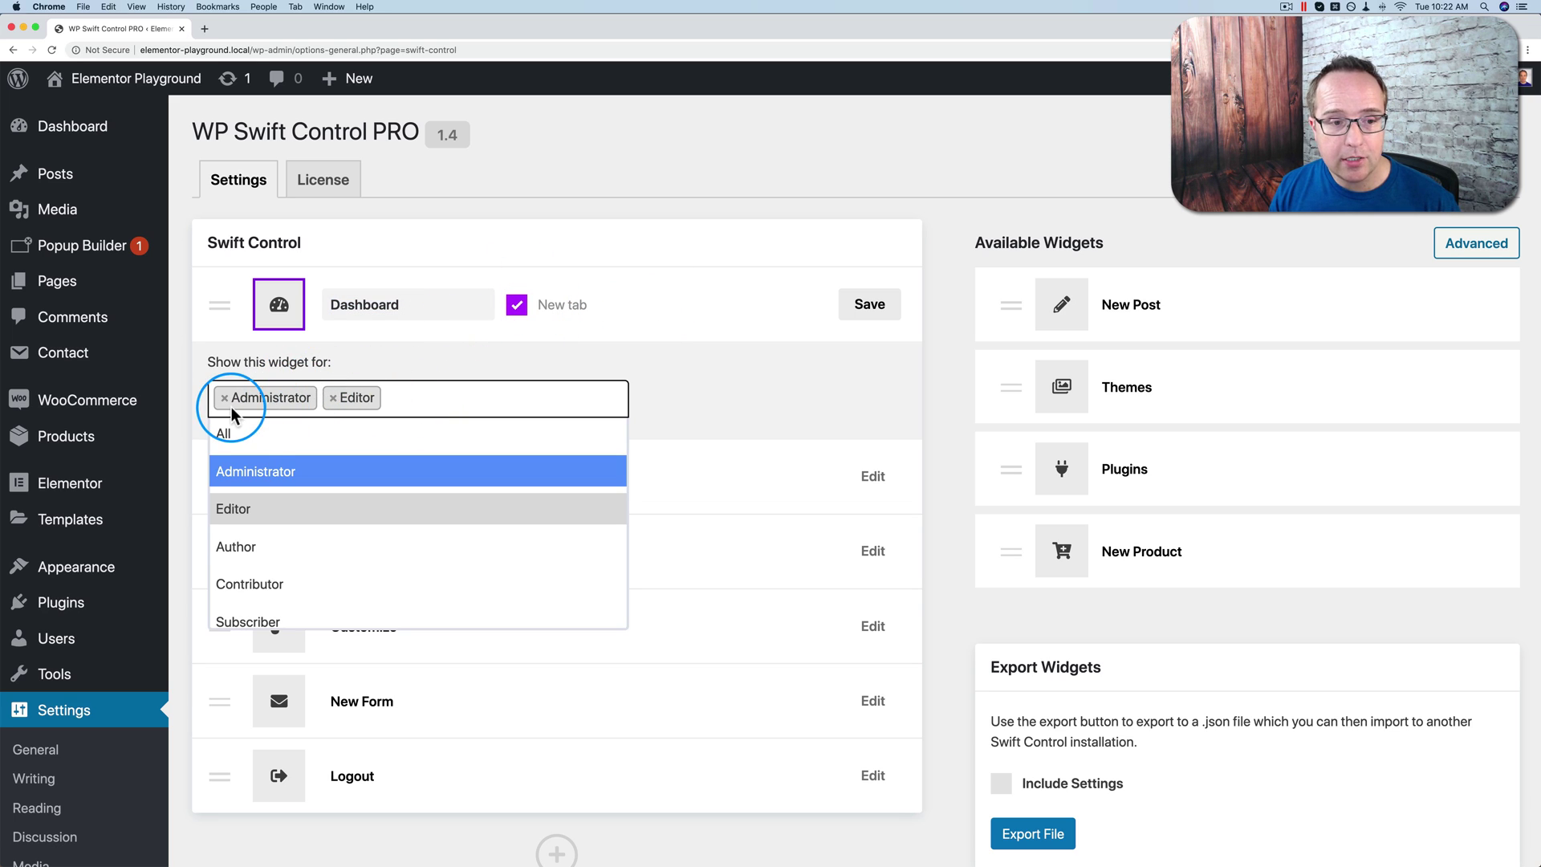
left_click(709, 363)
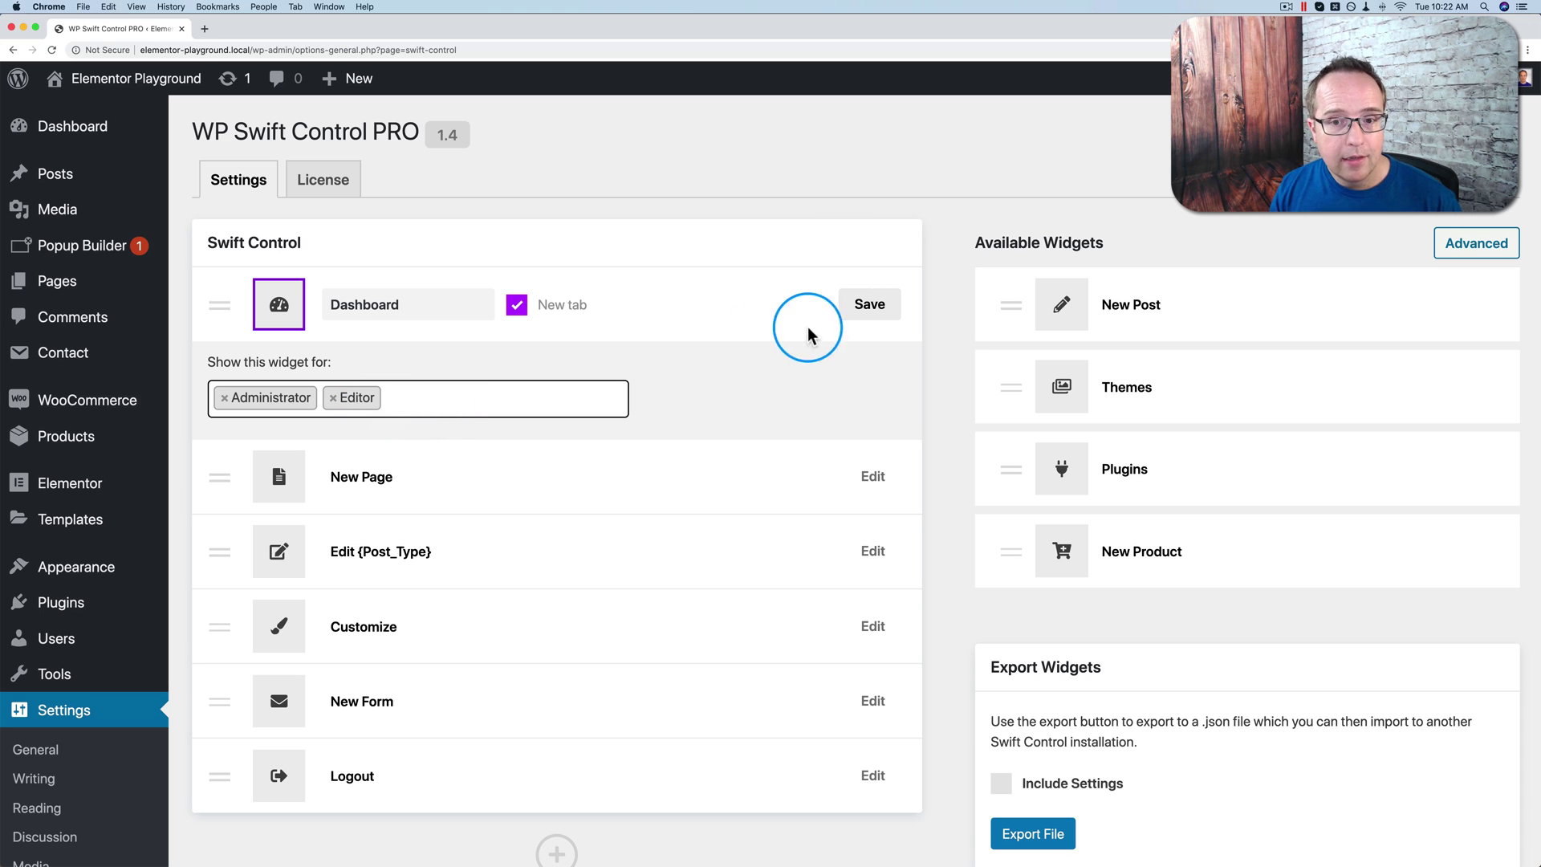
left_click(859, 315)
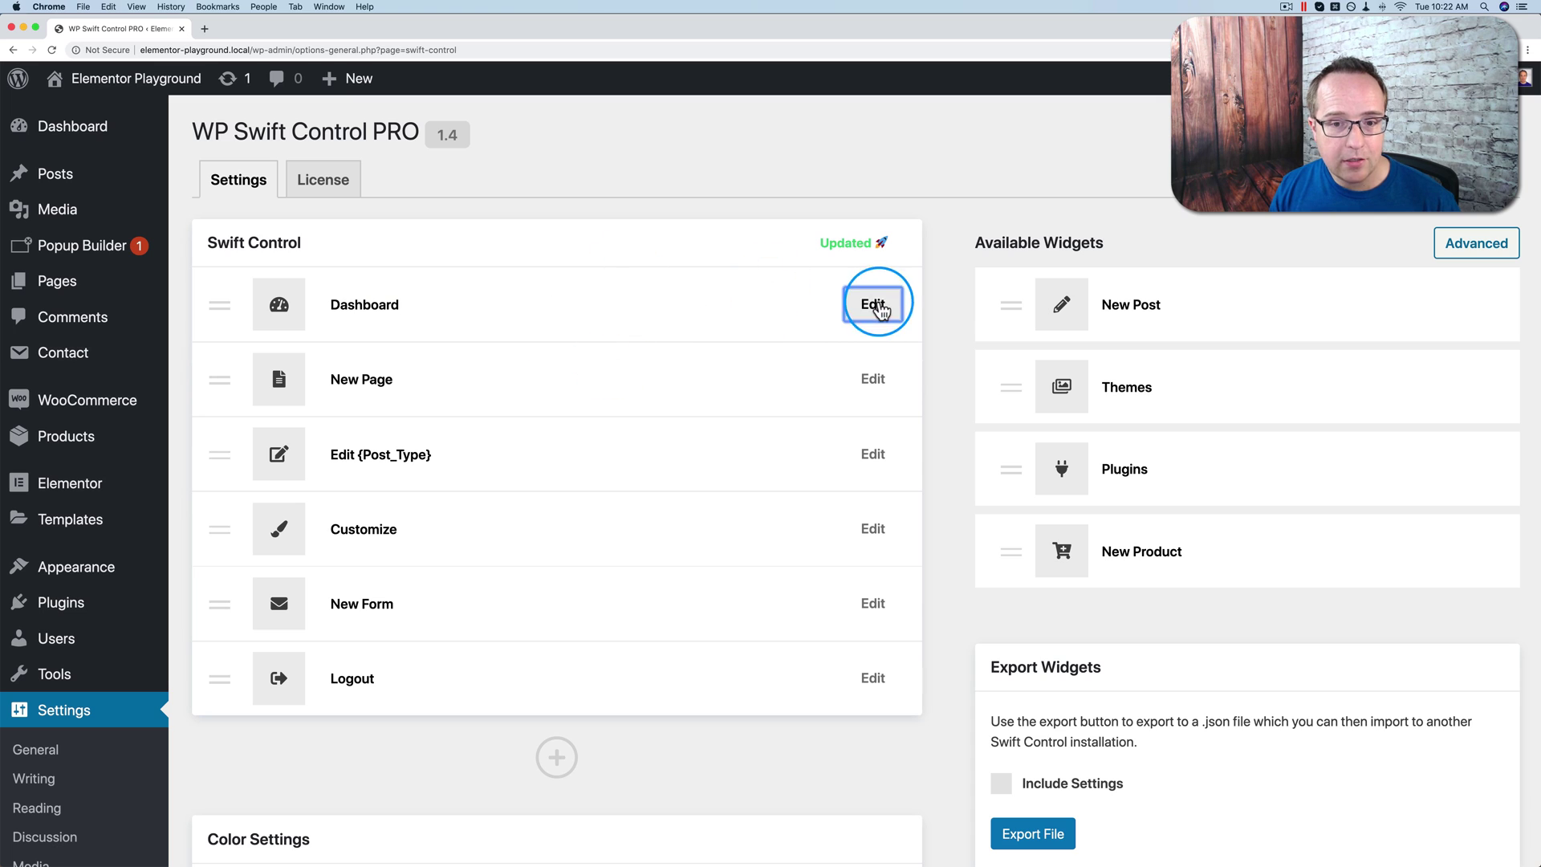
left_click(873, 455)
left_click(855, 461)
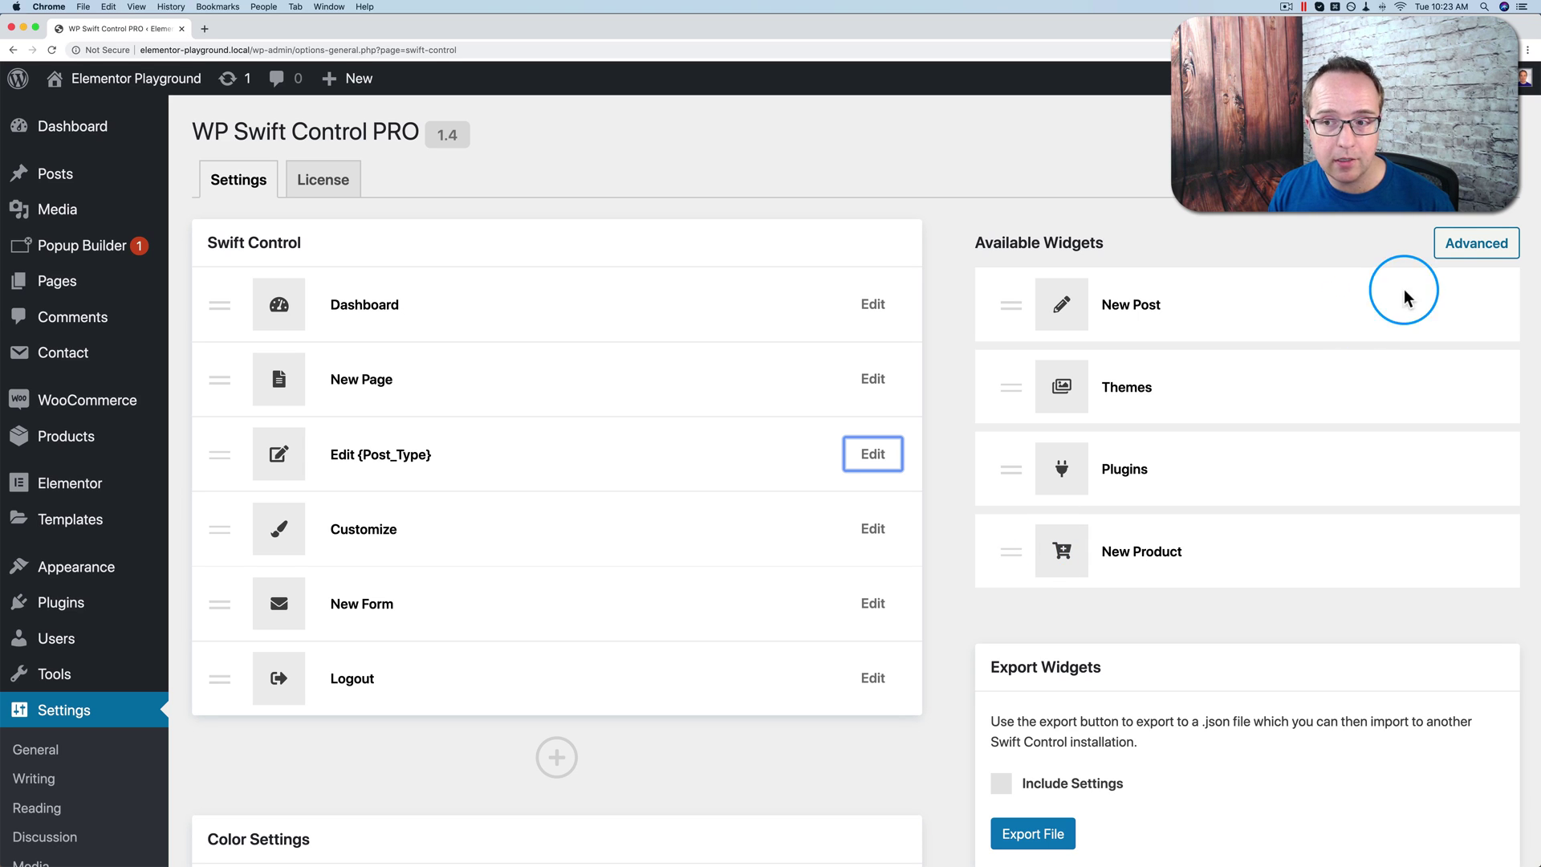
left_click(1477, 244)
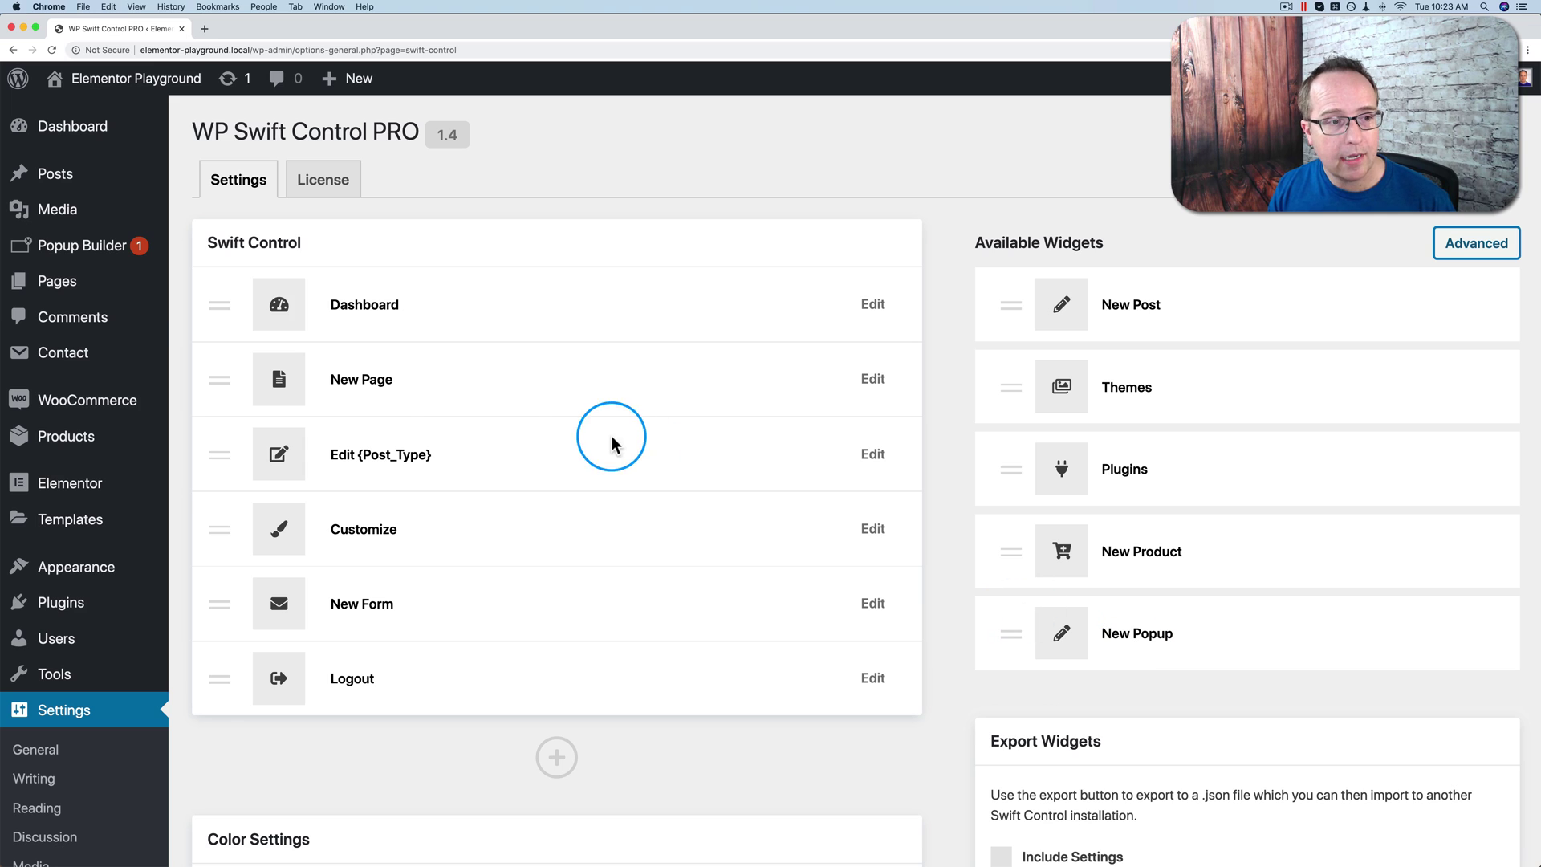
mouse_move(71, 249)
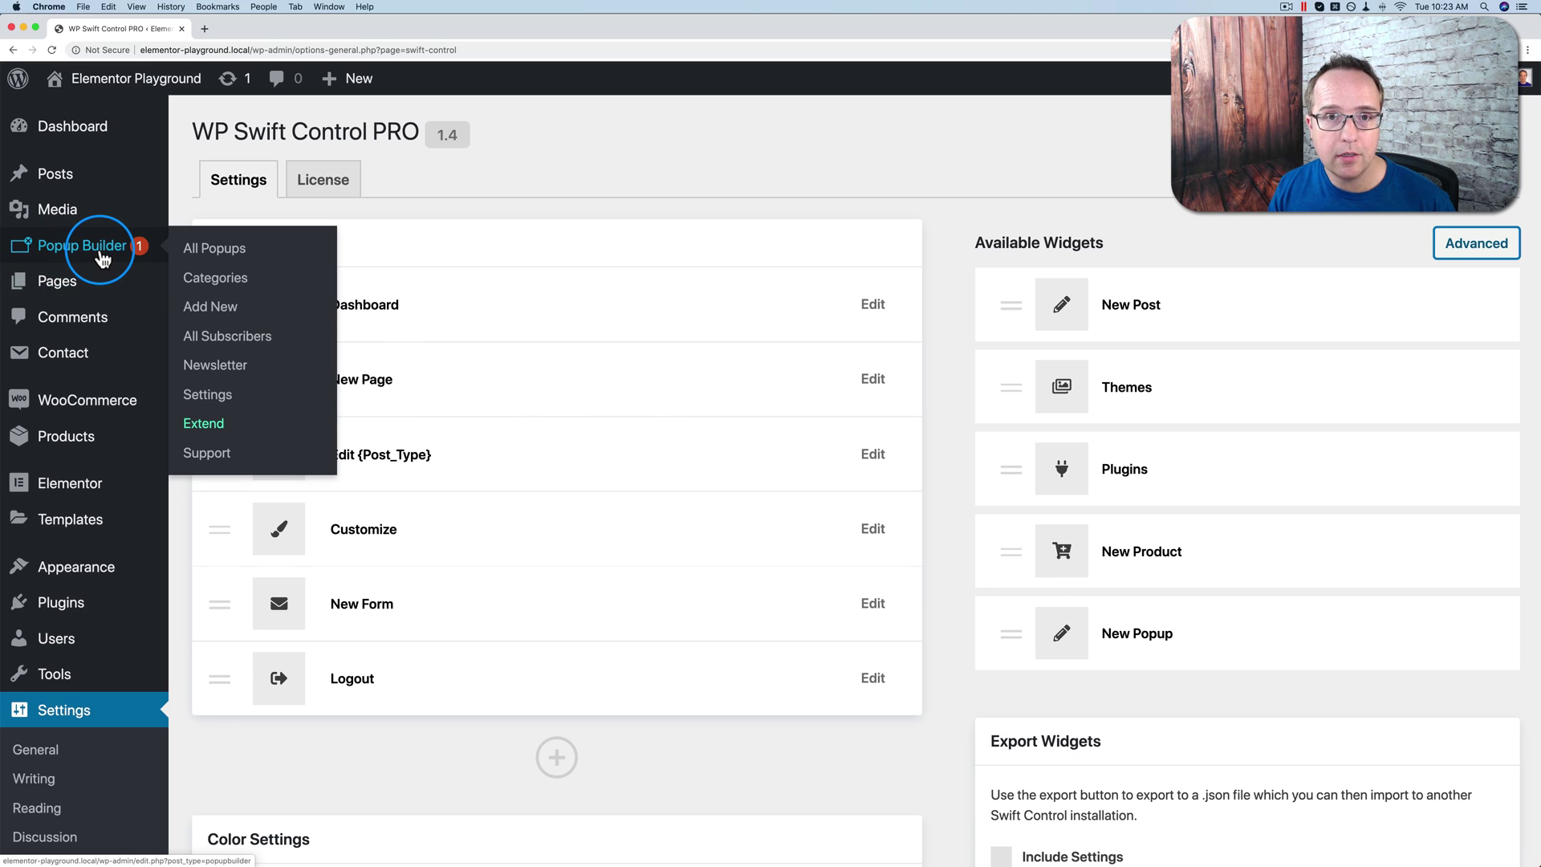
mouse_move(154, 538)
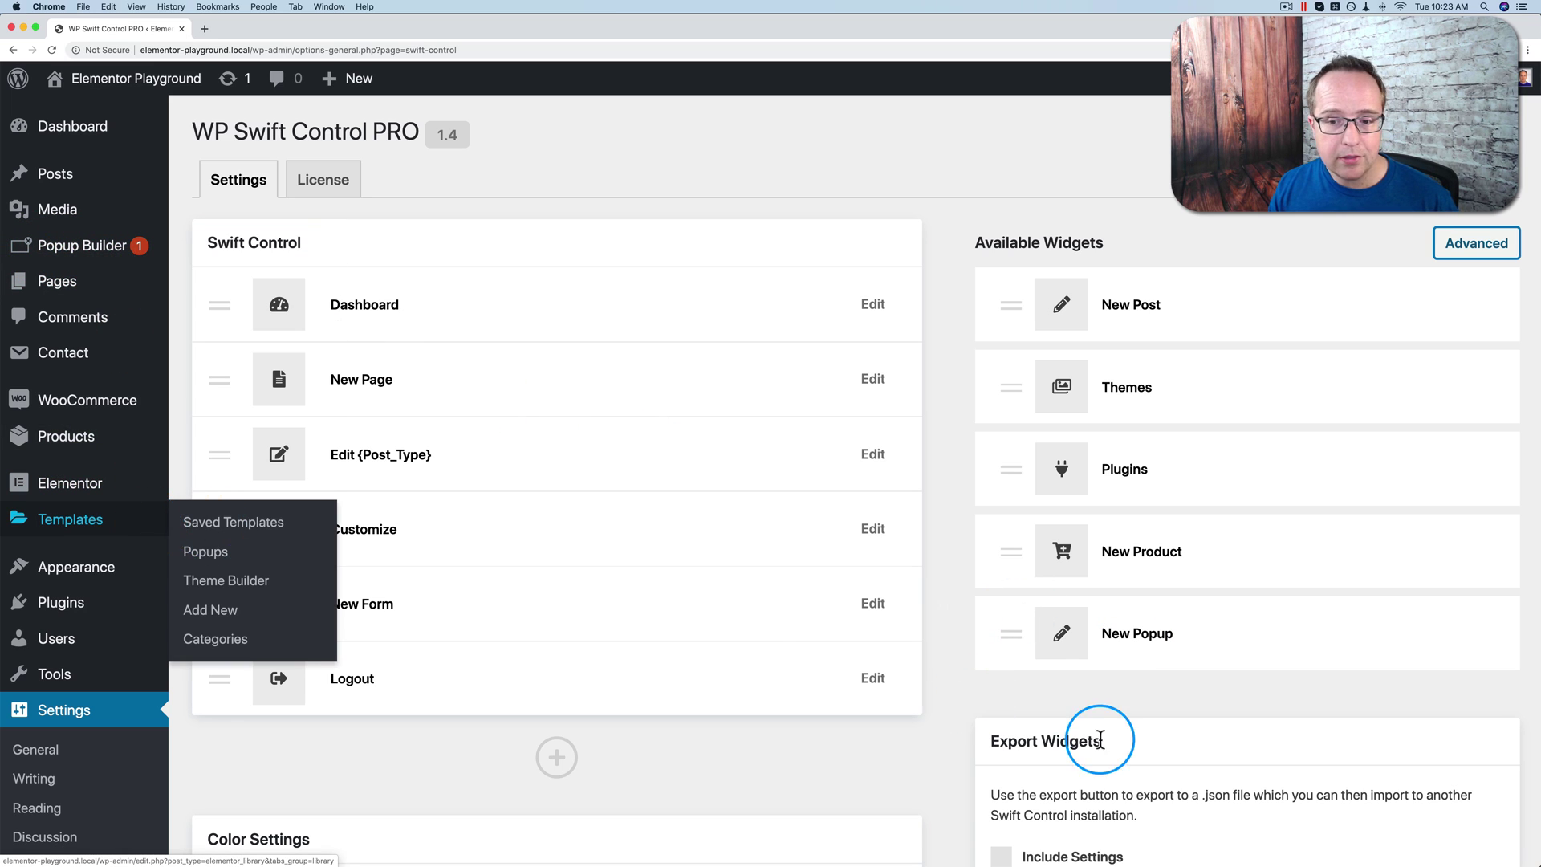
mouse_move(1012, 636)
left_mouse_down()
mouse_move(551, 492)
mouse_move(1022, 575)
mouse_move(1038, 633)
mouse_move(1013, 628)
left_mouse_up()
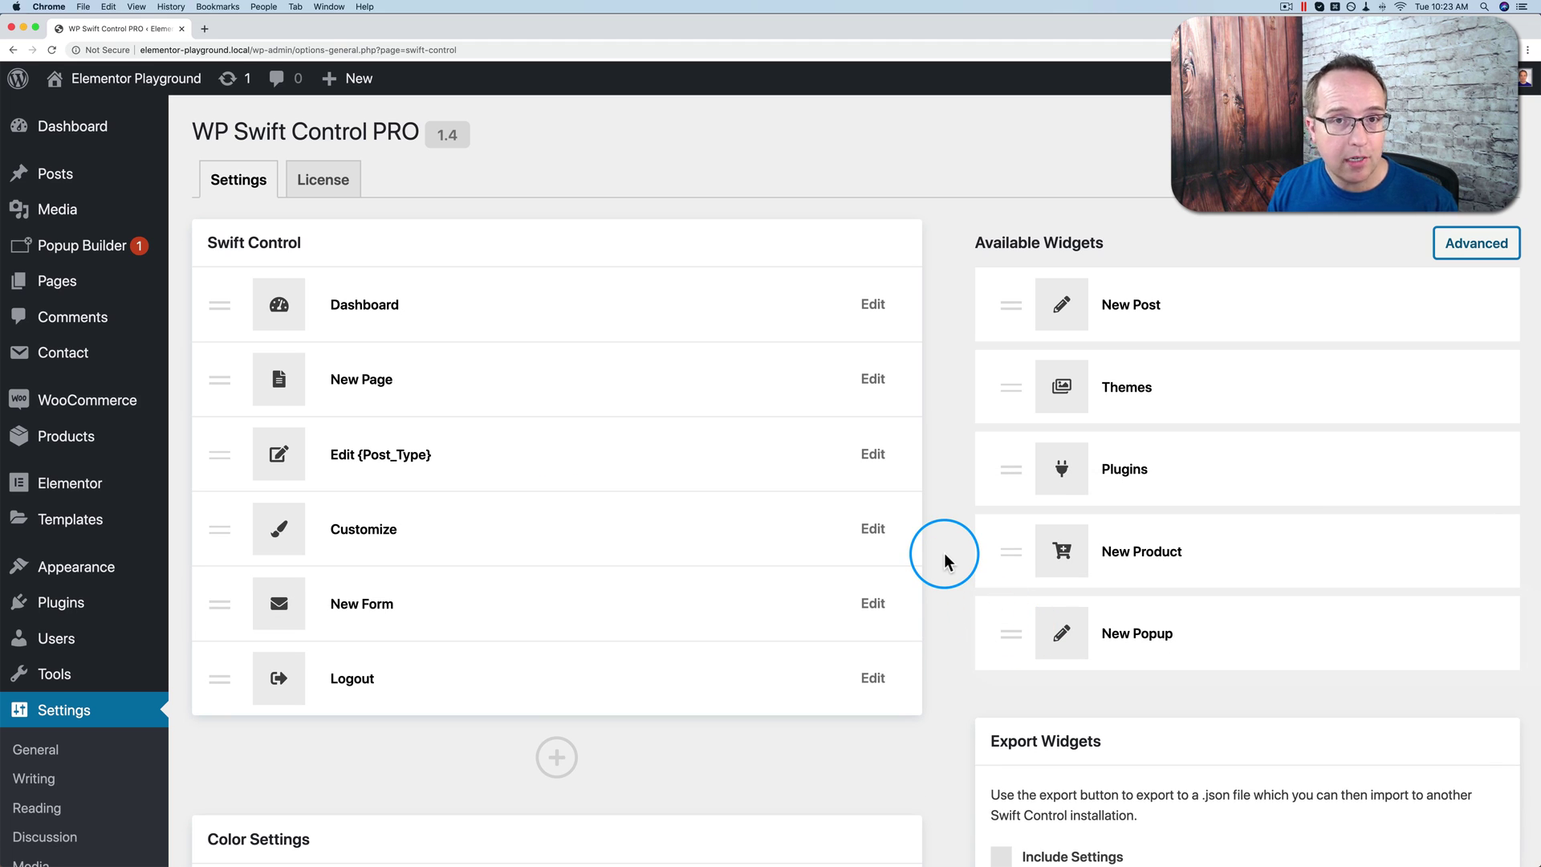
scroll(945, 553, "down", 3)
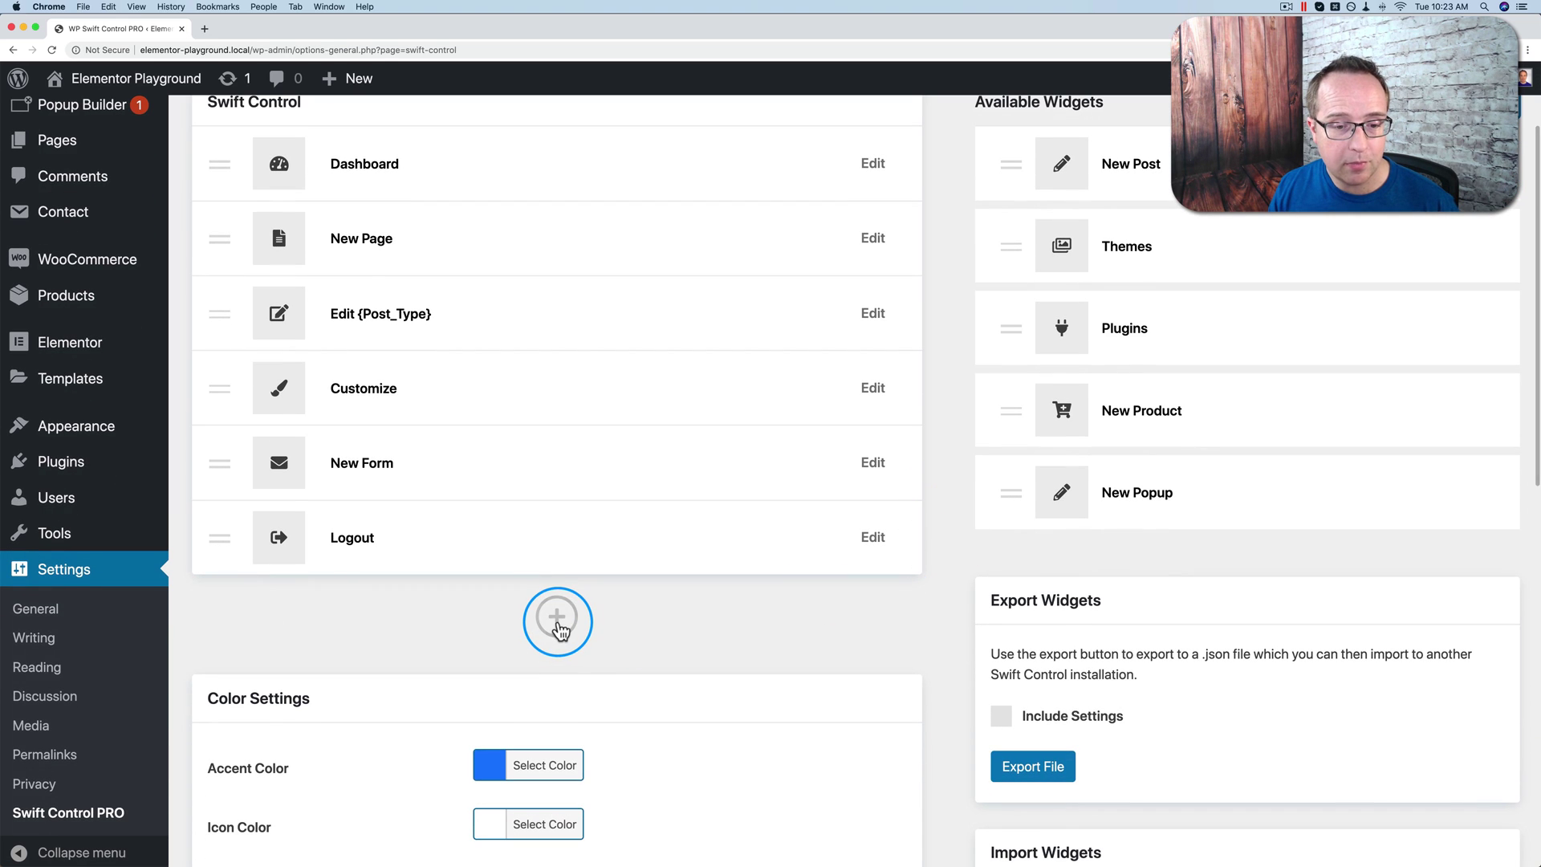
Step: Add a custom widget named New Form with an envelope icon
left_click(558, 619)
scroll(809, 610, "up", 2)
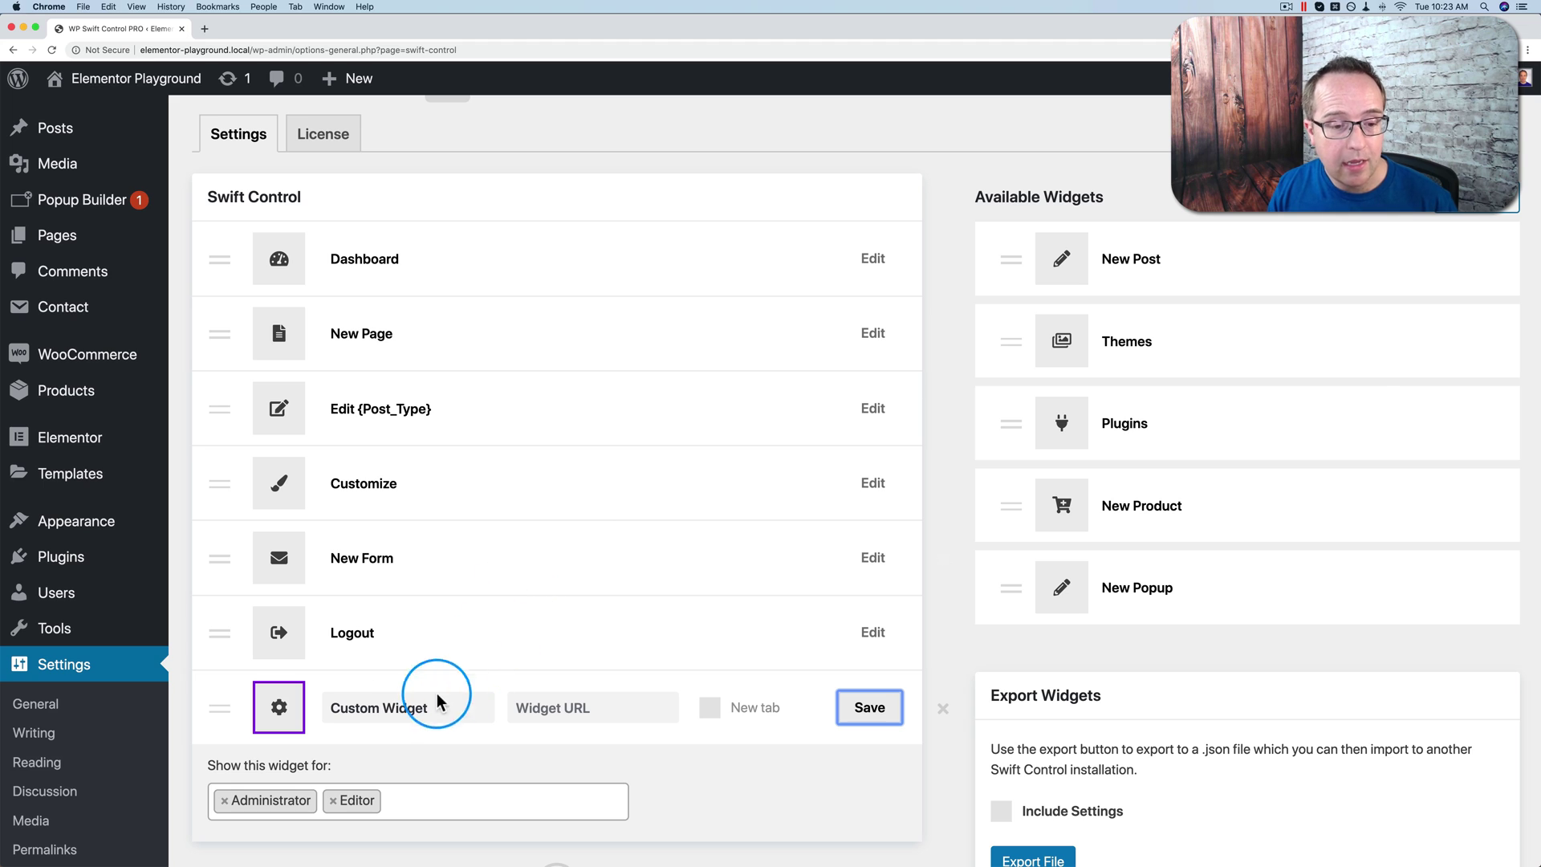
scroll(360, 710, "down", 2)
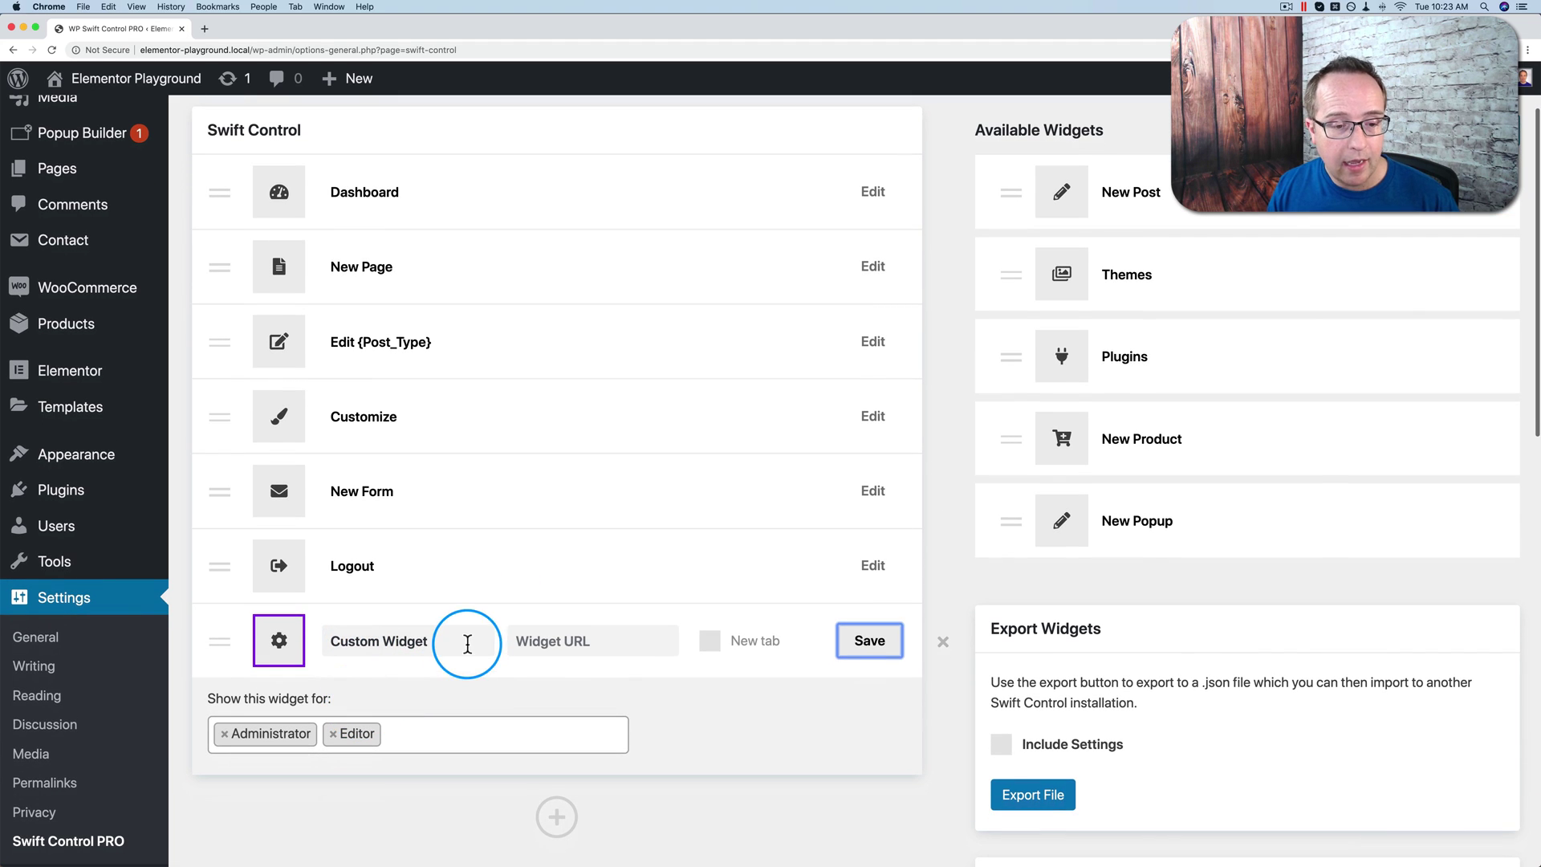
left_click_drag(468, 640, 328, 645)
type("New Form")
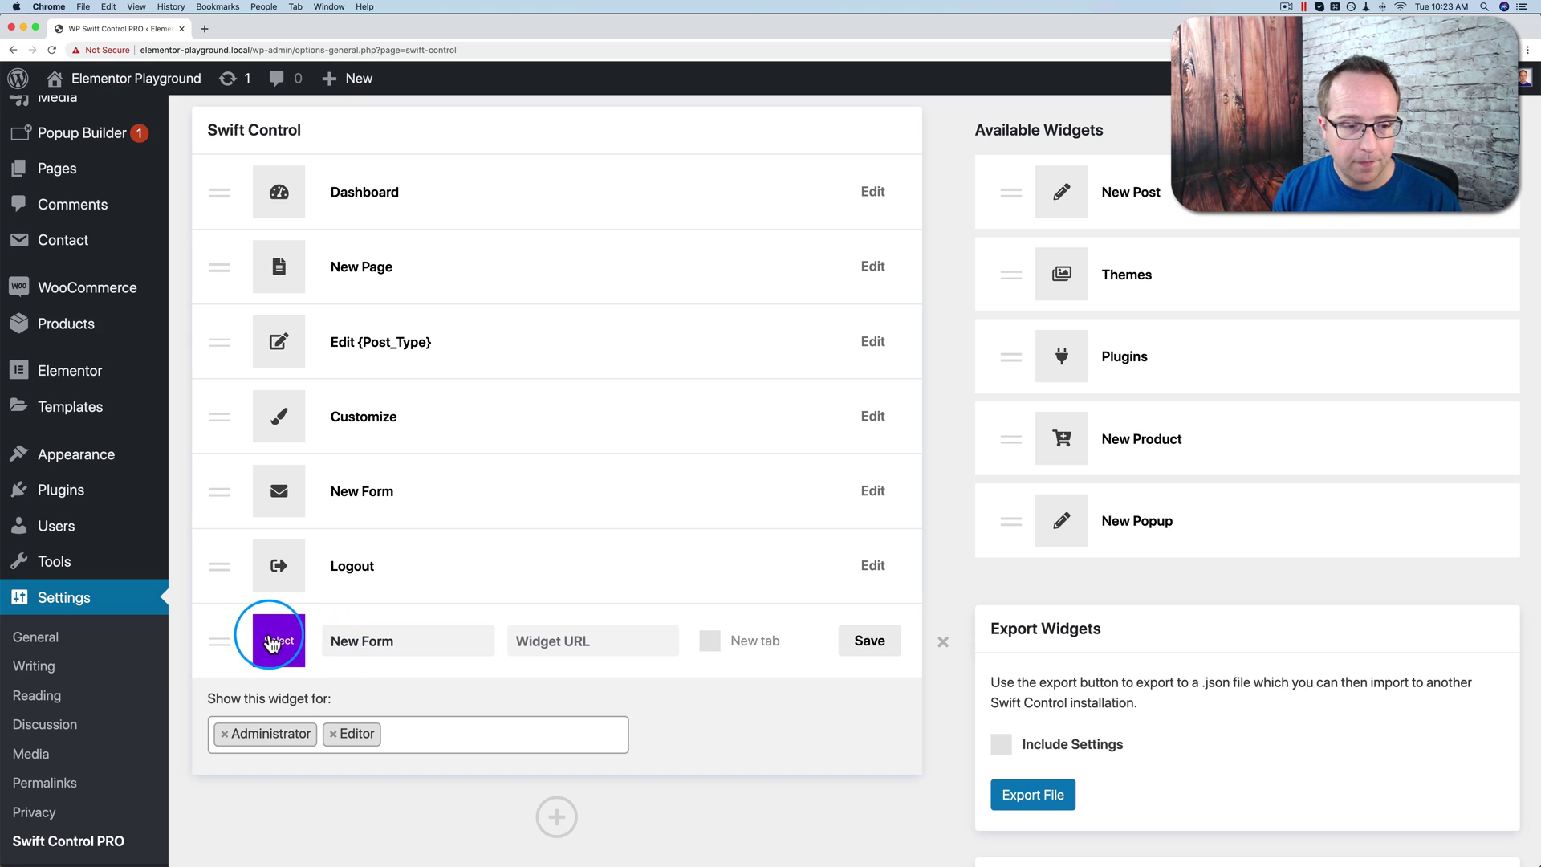
left_click(279, 640)
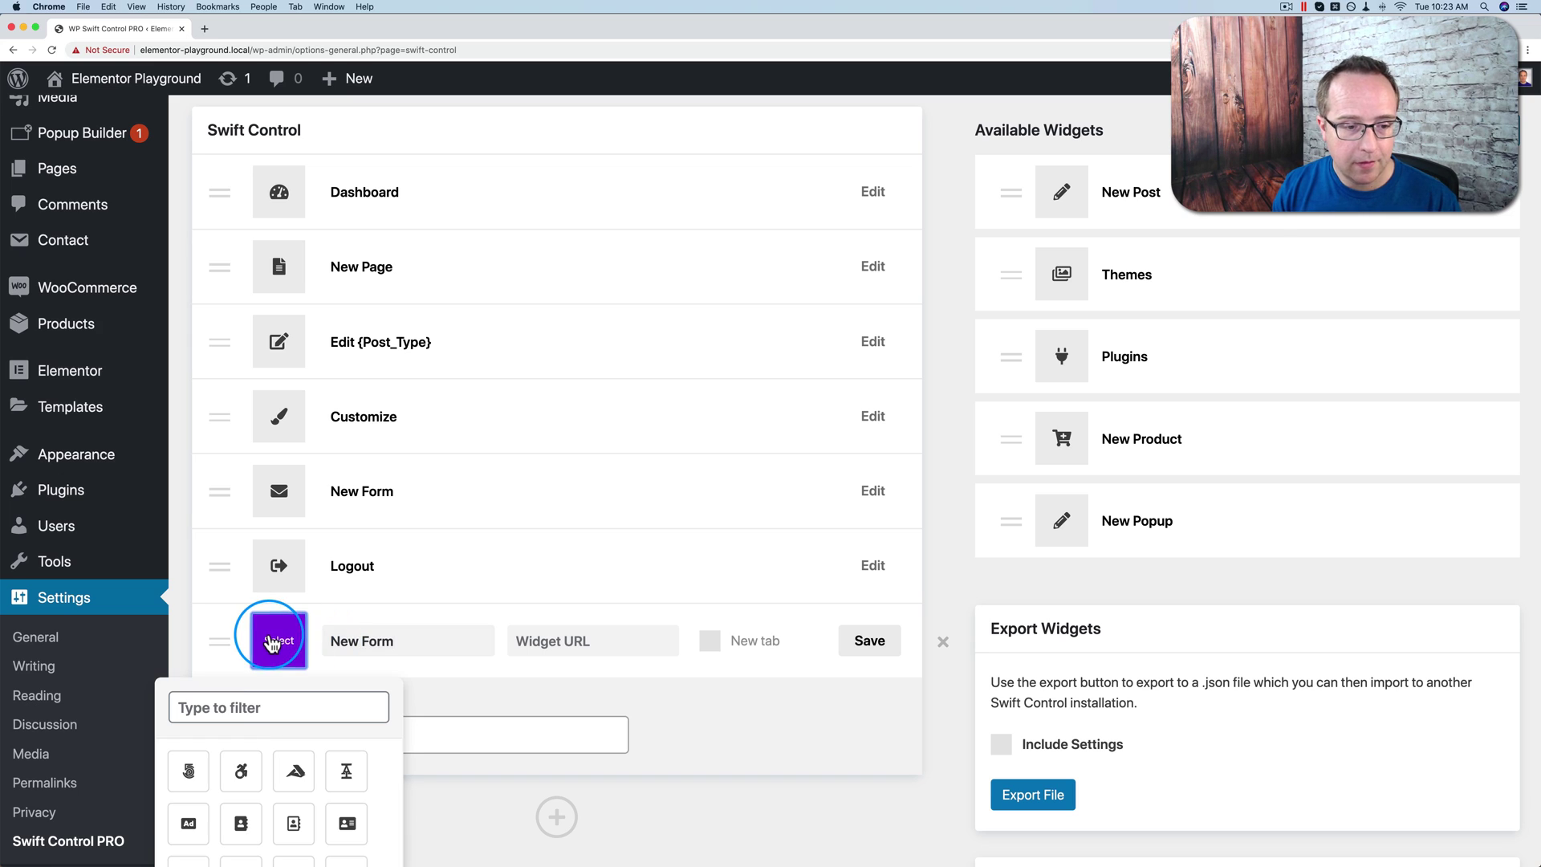
left_click(270, 707)
type("envel")
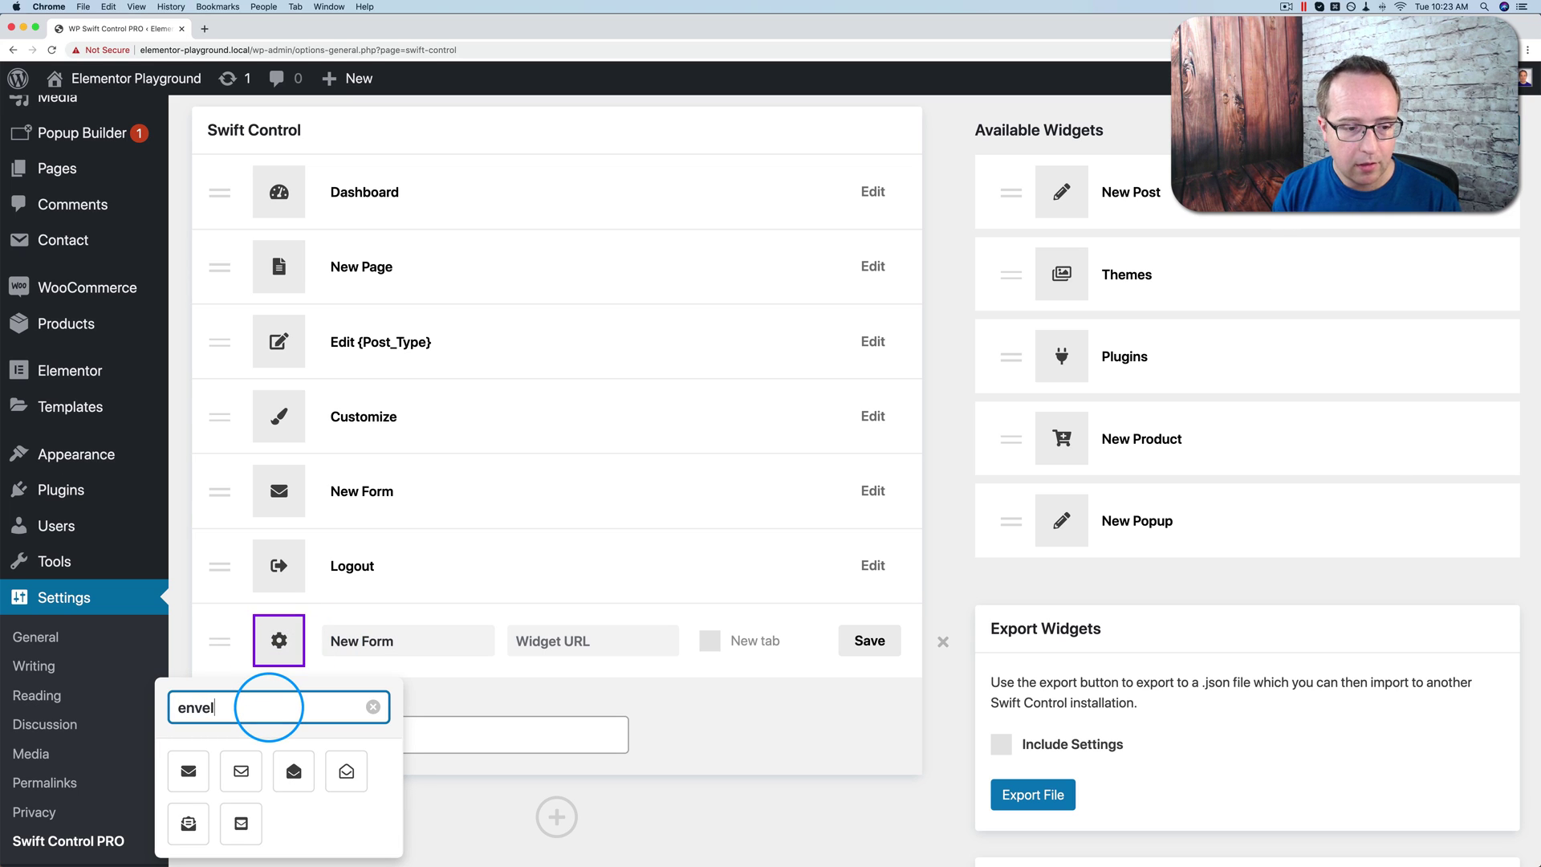
left_click(188, 771)
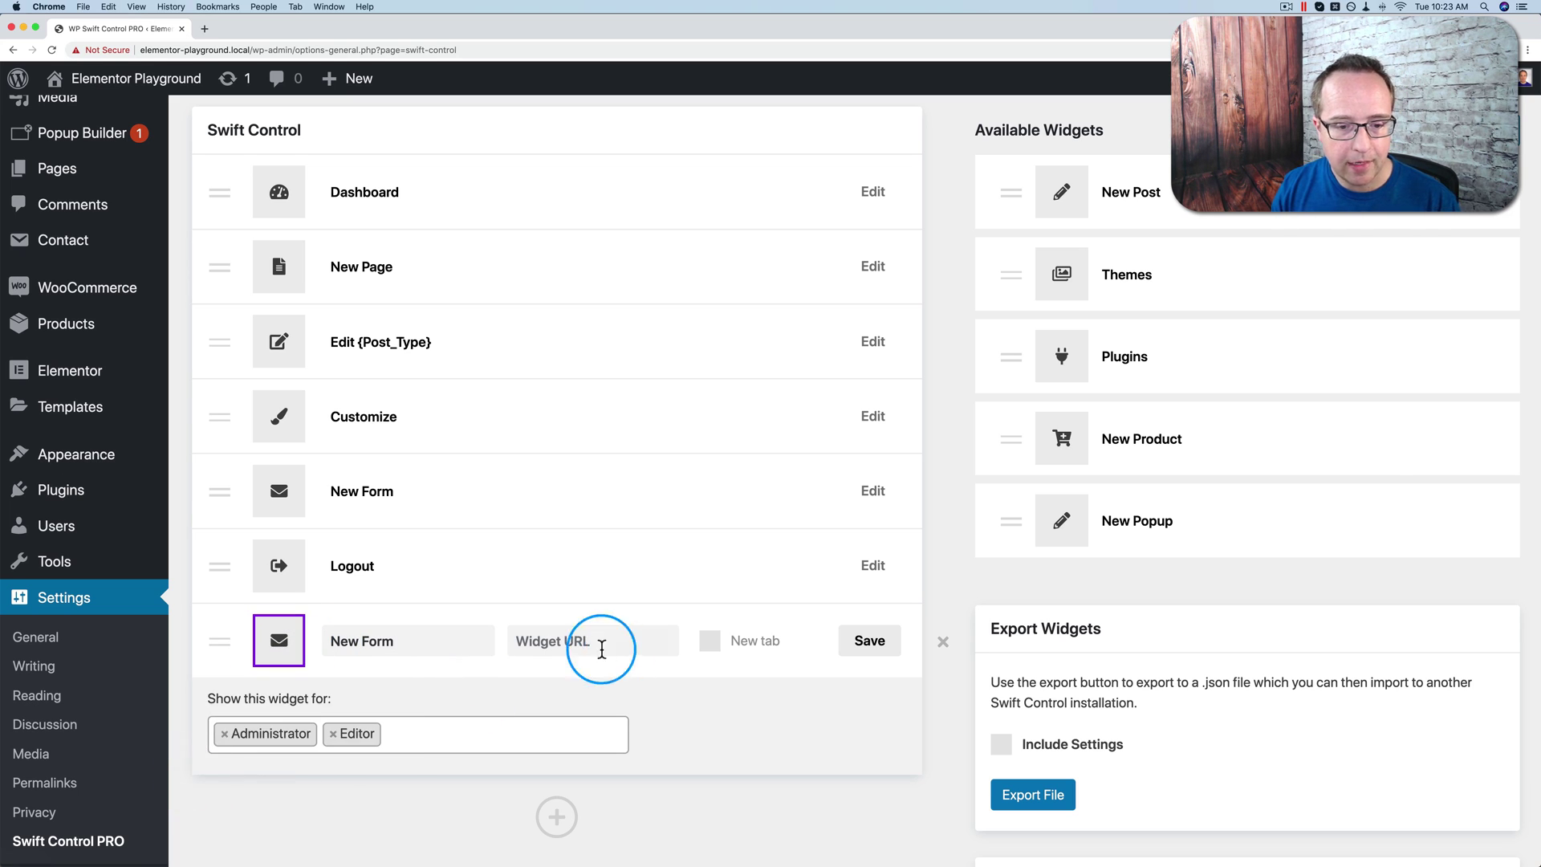
Step: Link the widget to the Contact > Add New page URL, opening in a new tab, and save
mouse_move(53, 249)
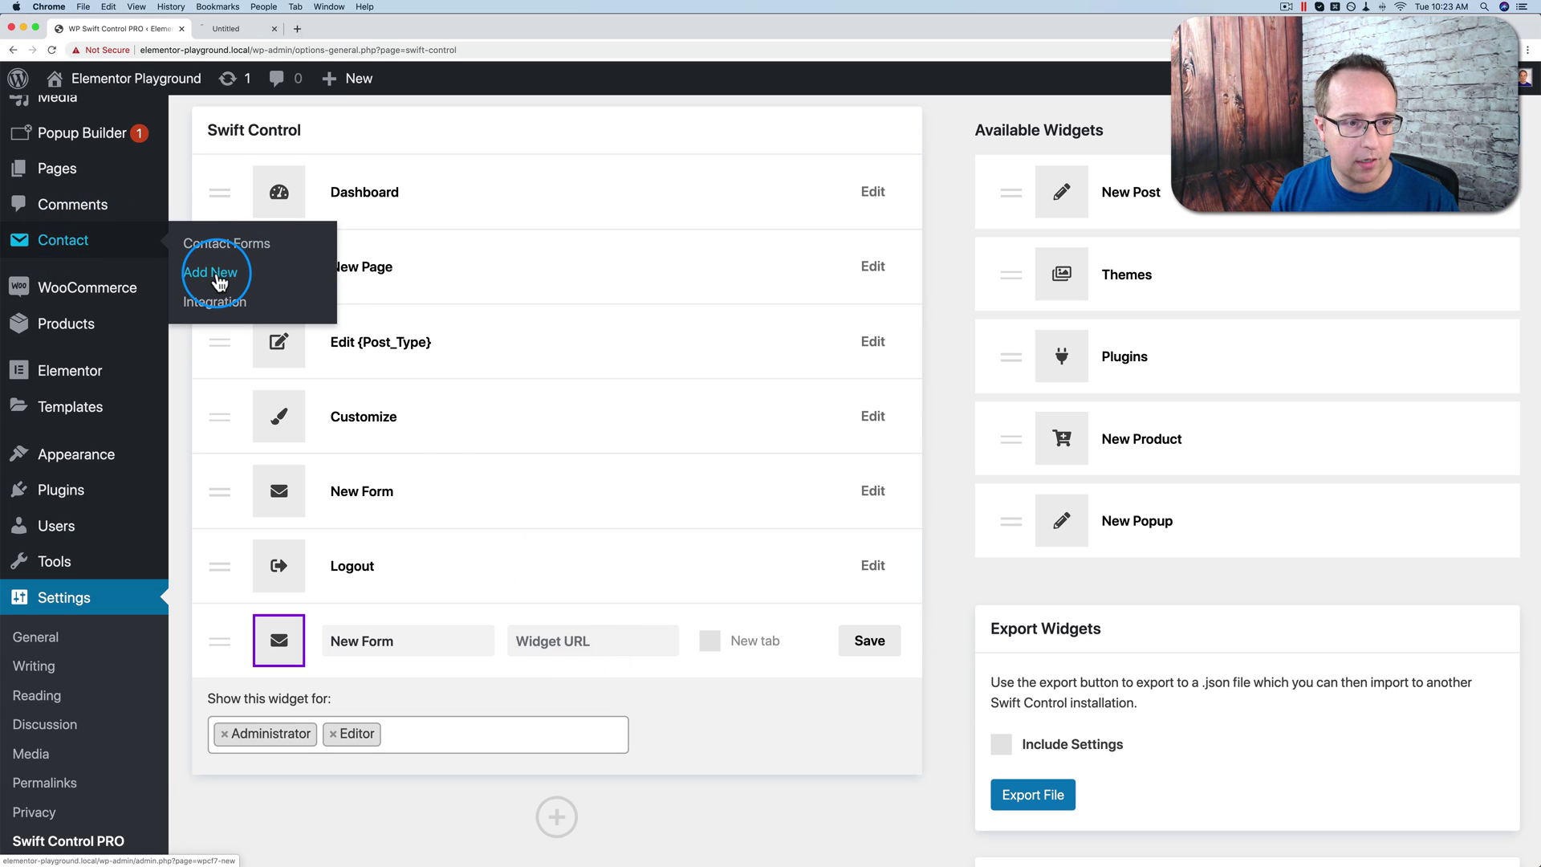
left_click(258, 30)
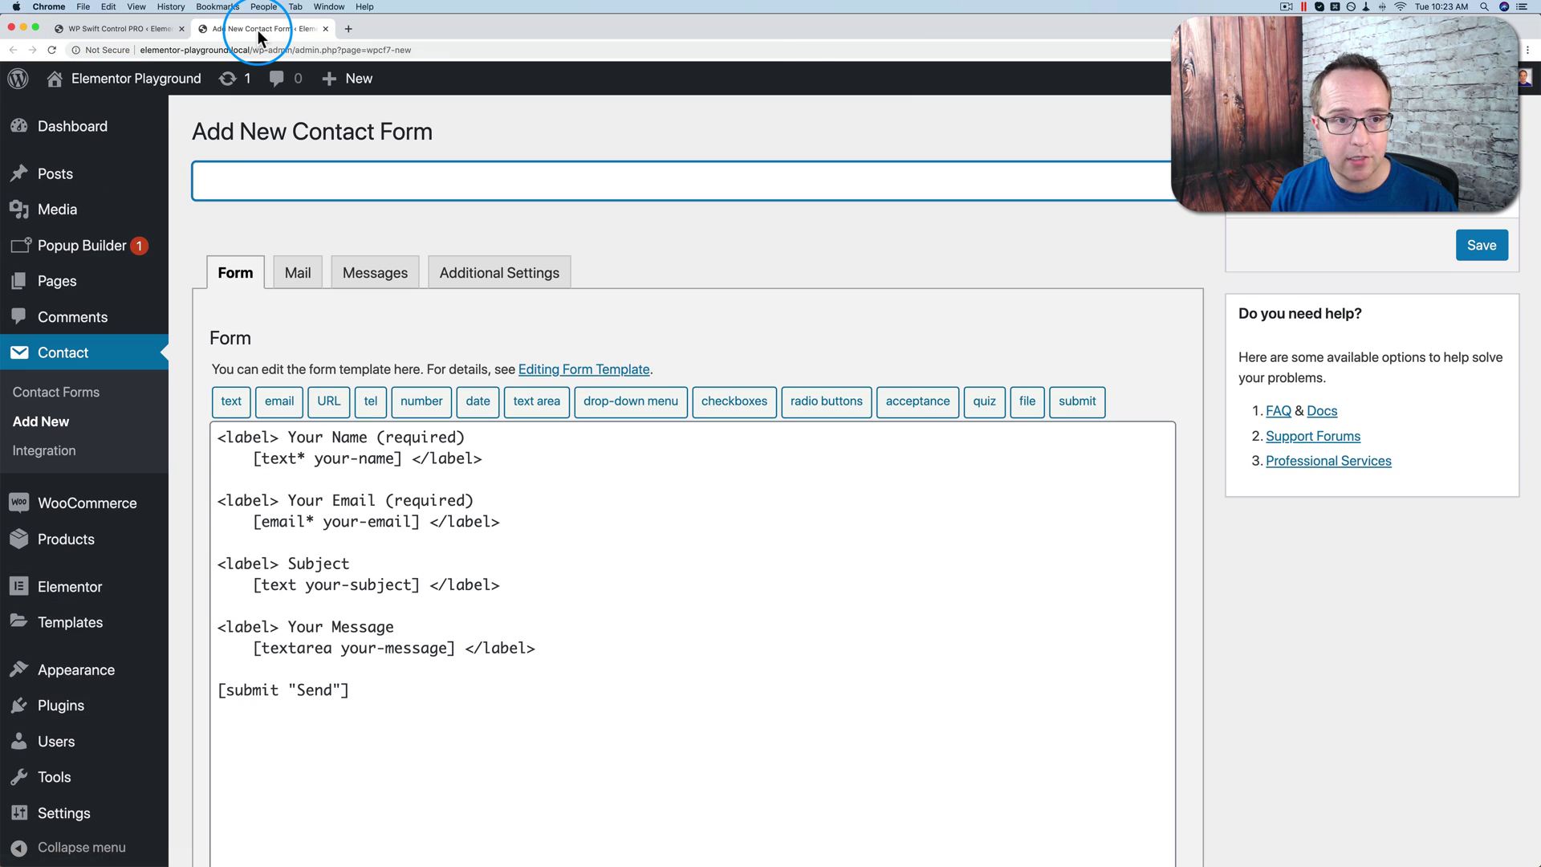
left_click(325, 49)
right_click(291, 49)
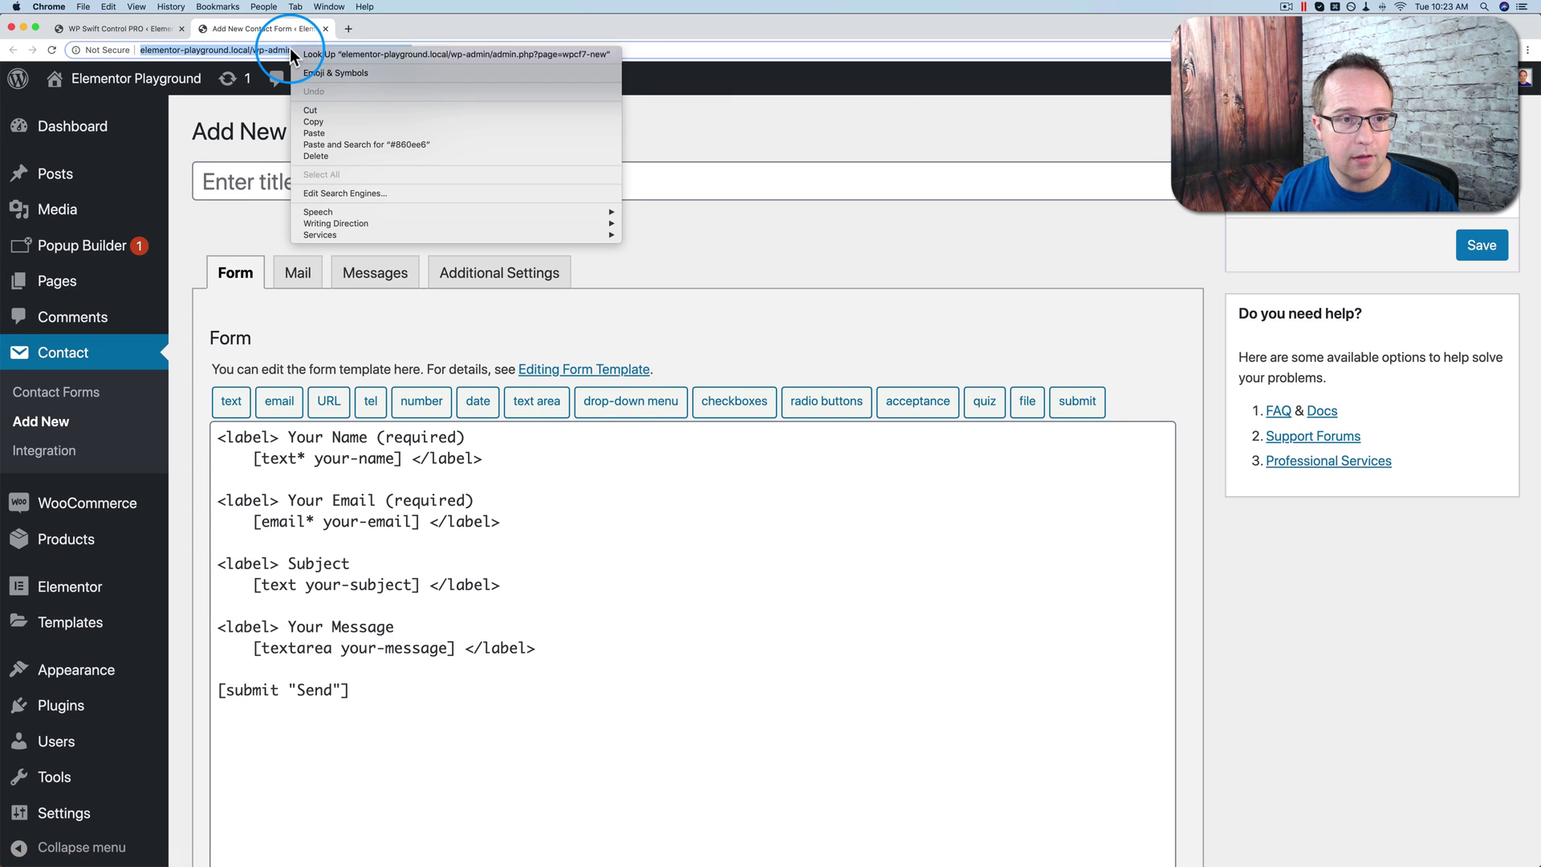
left_click(337, 120)
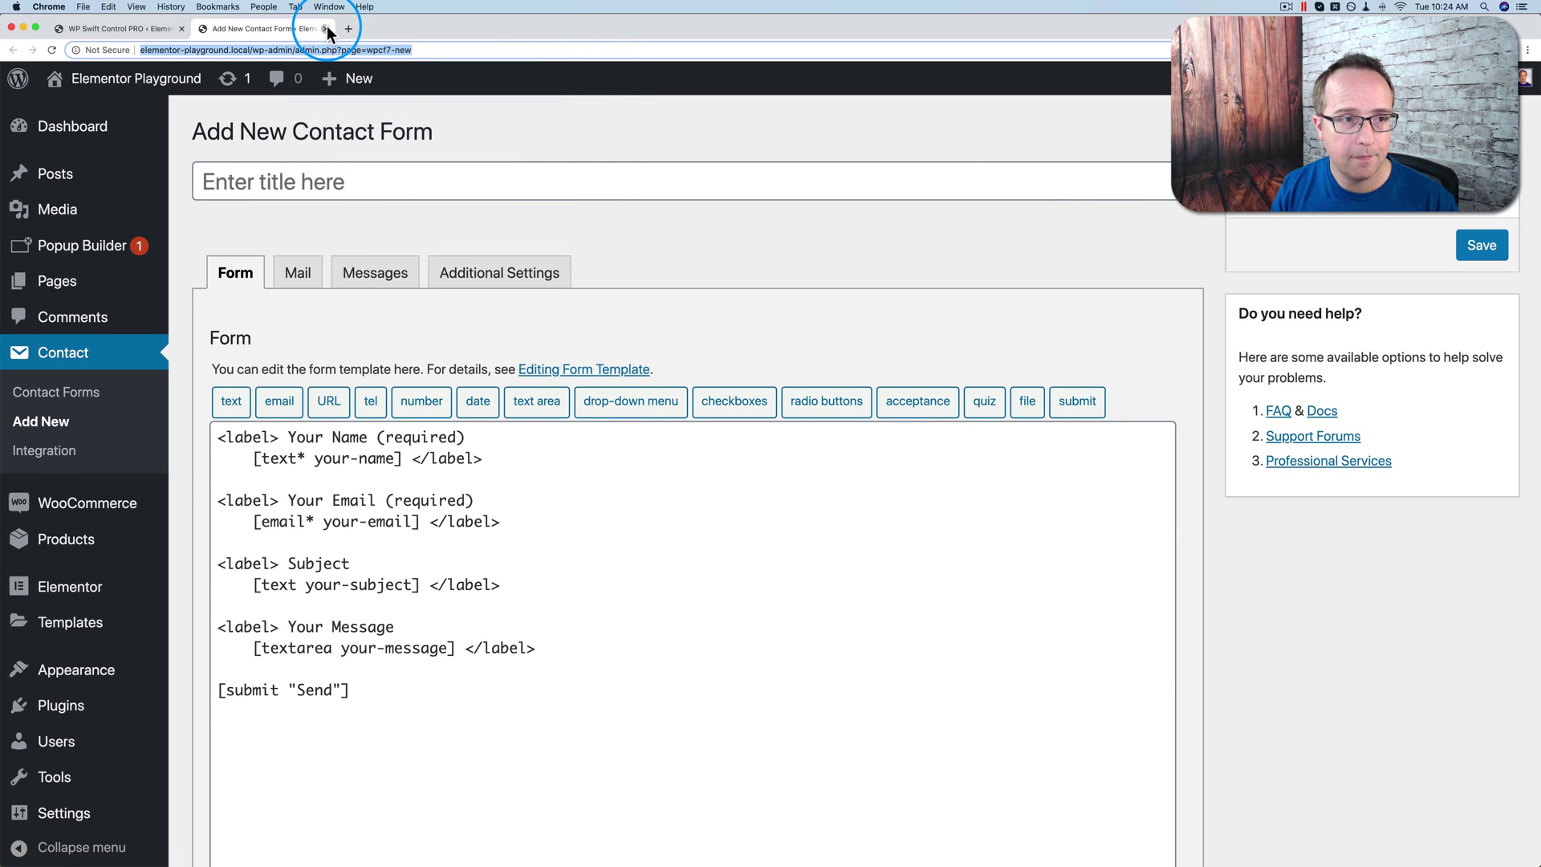
left_click(326, 28)
left_click(567, 644)
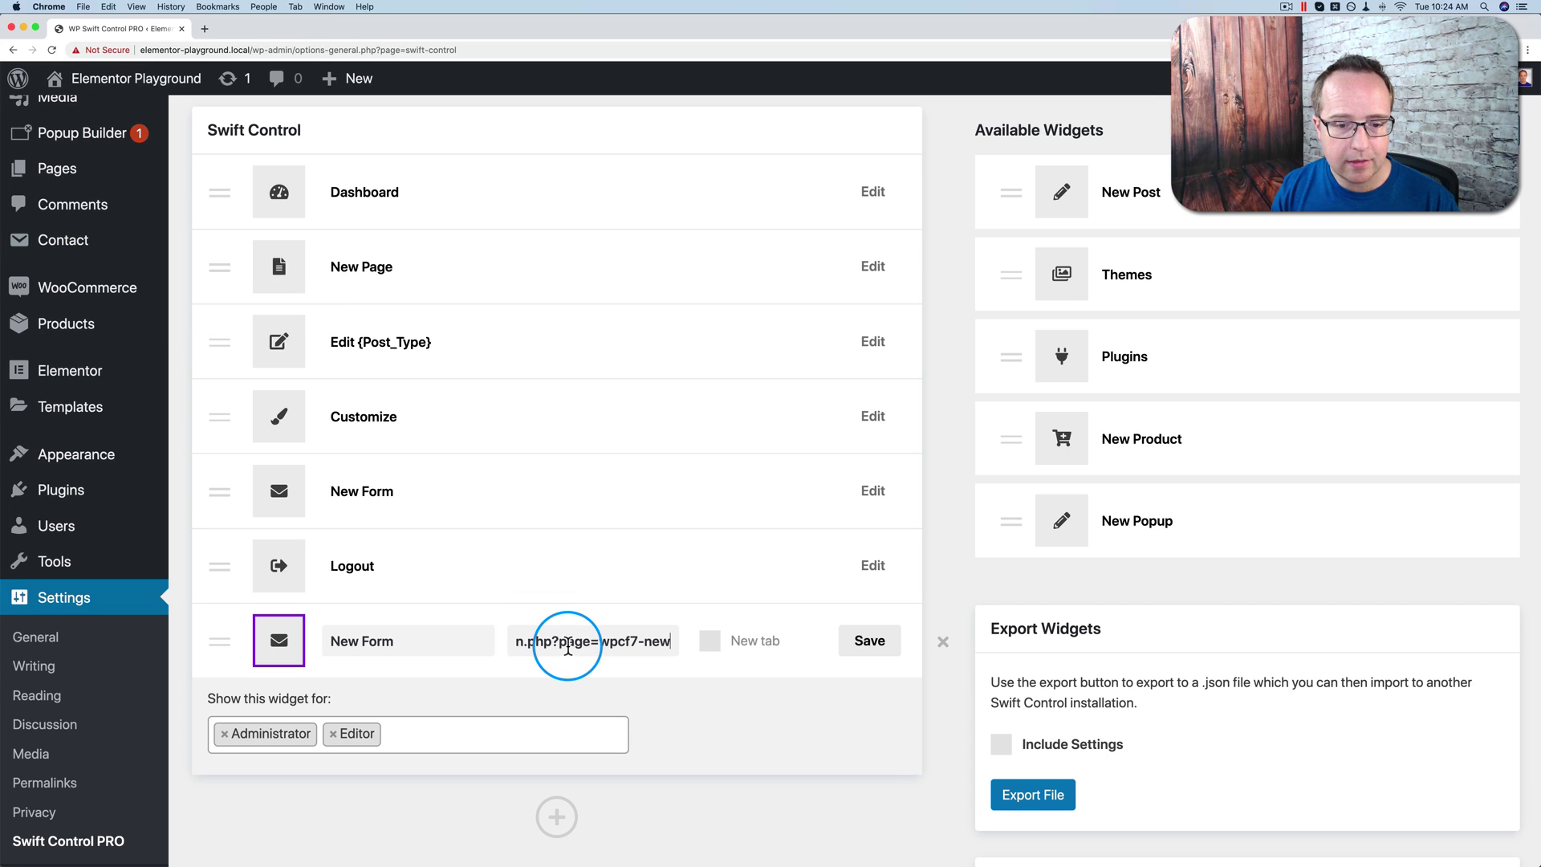
left_click(710, 642)
left_click(870, 642)
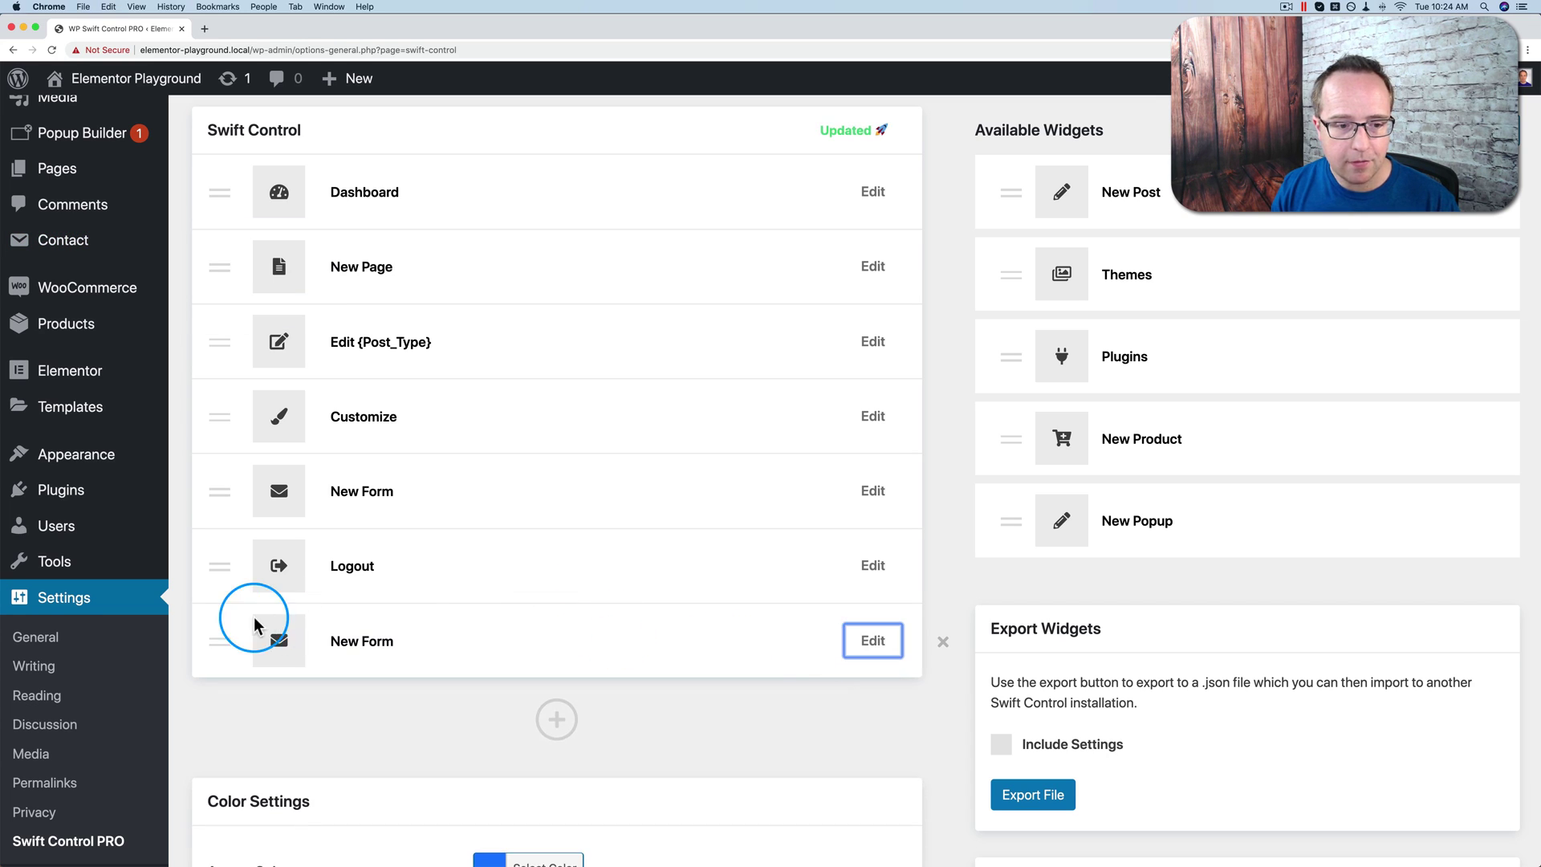
Step: Move the new New Form widget just above Logout and delete the older New Form widget
left_click_drag(216, 646, 220, 552)
left_click(871, 491)
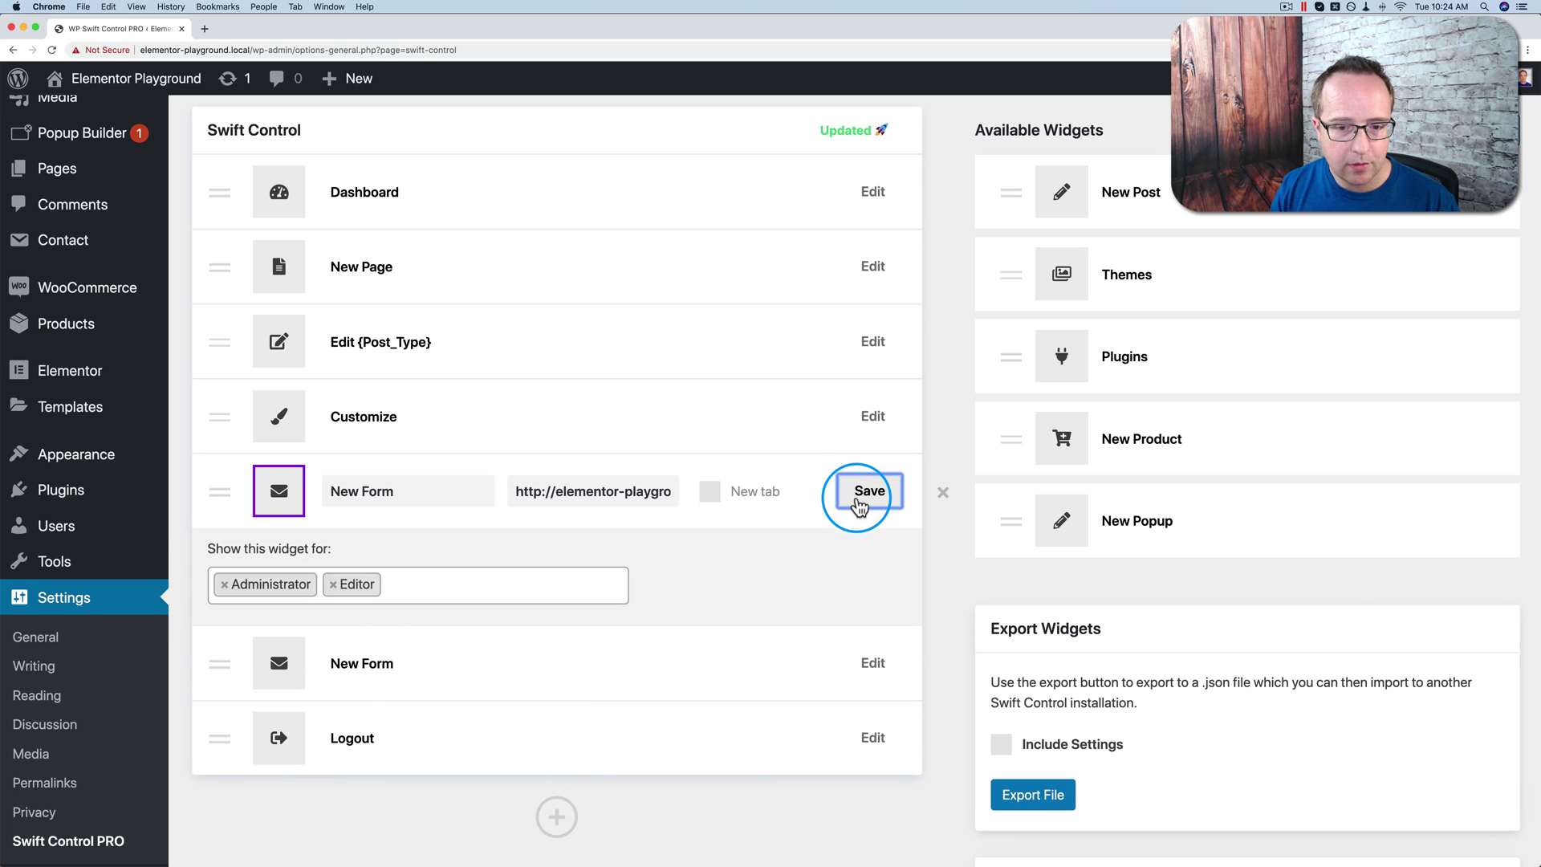
left_click(943, 495)
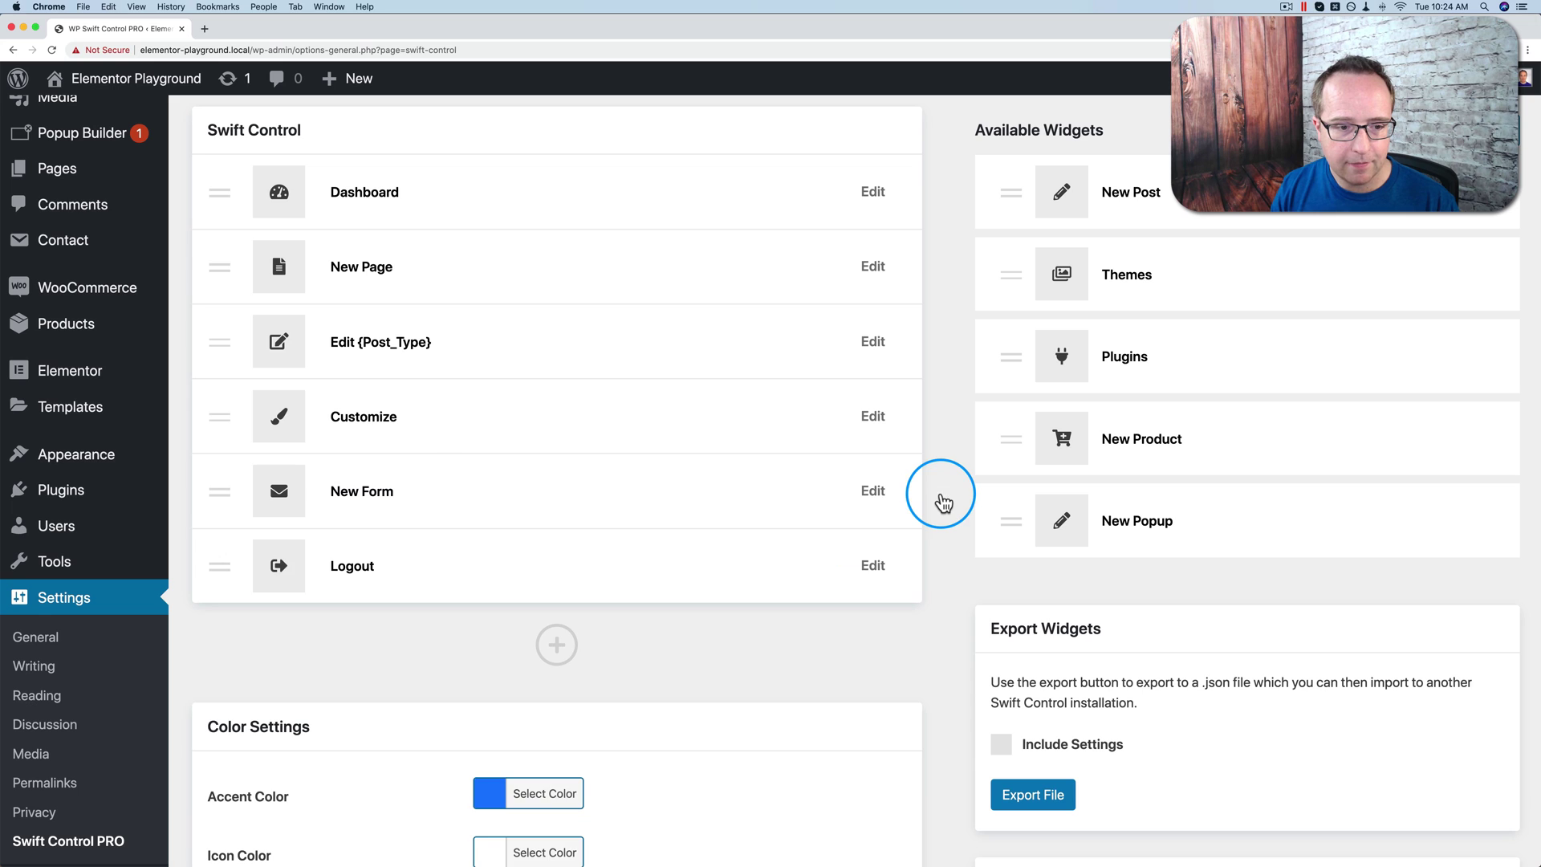
left_click(873, 499)
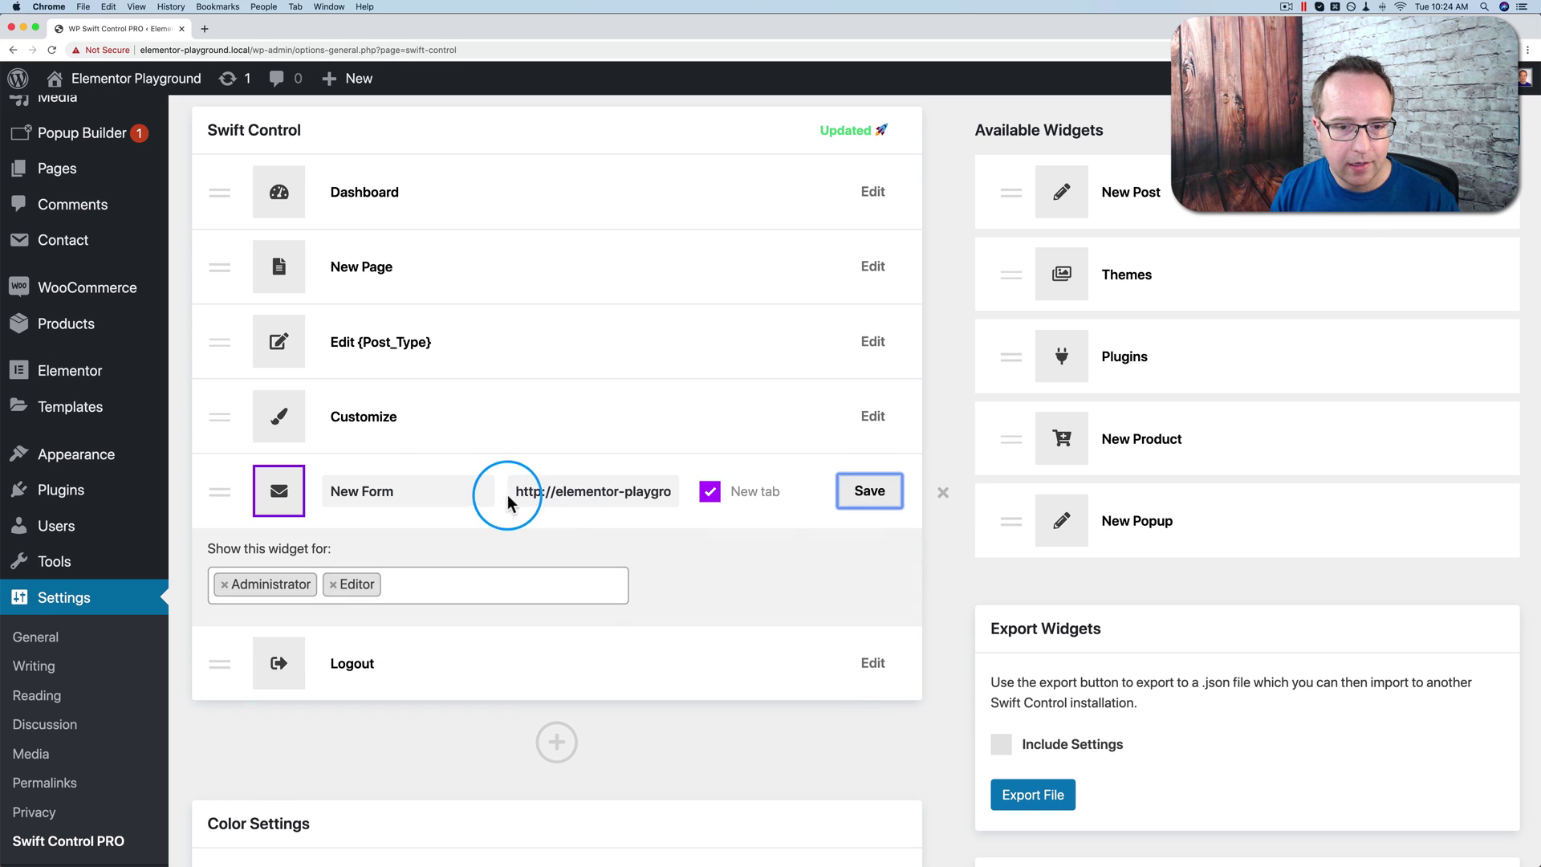
left_click(870, 491)
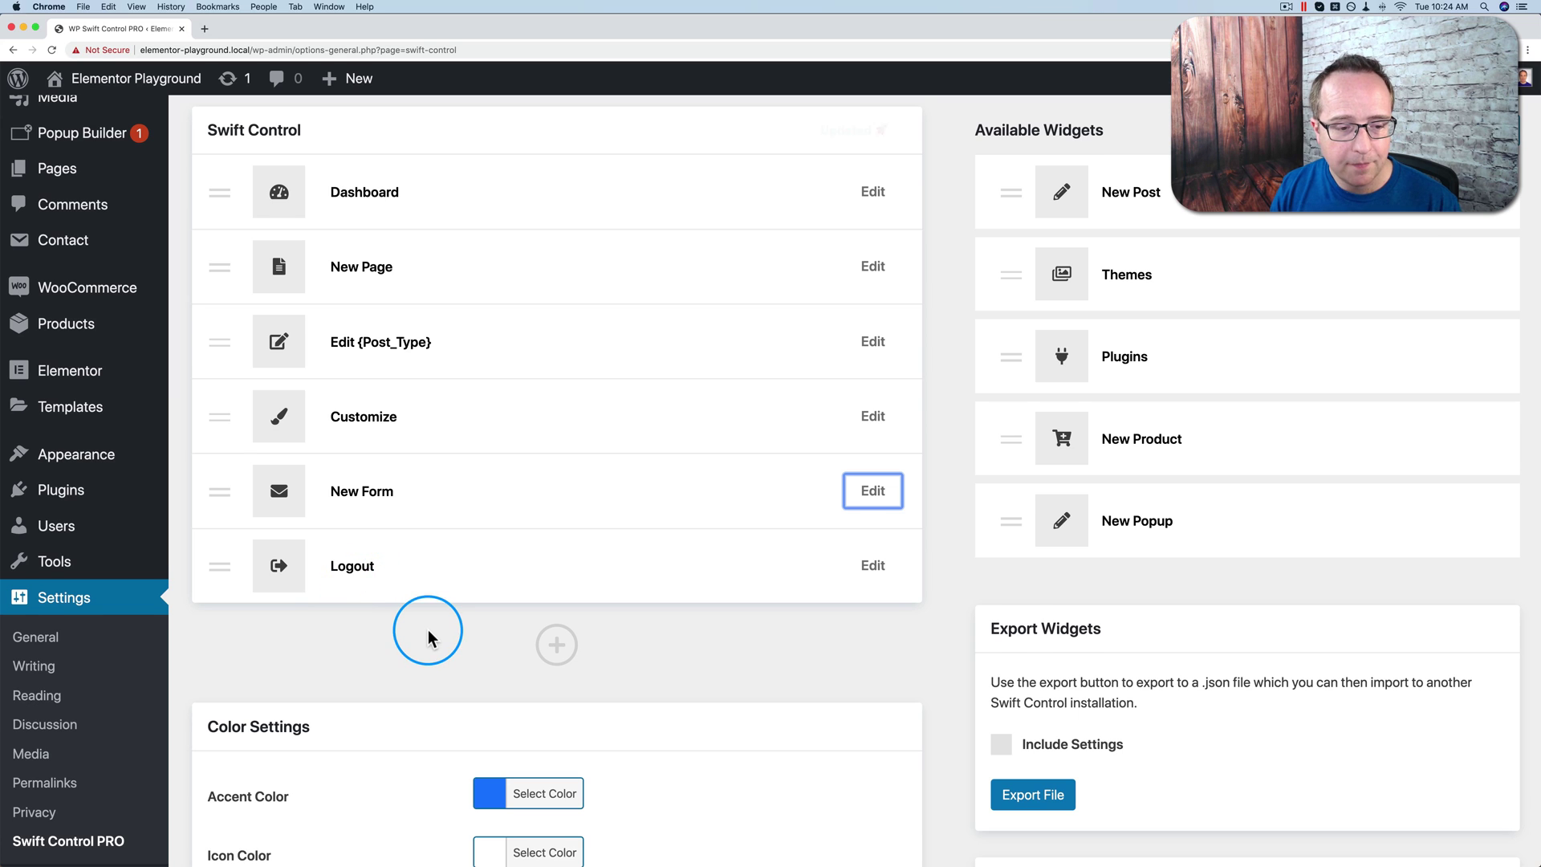
Step: Open the live site in a new tab to preview the panel, then return to settings
scroll(425, 629, "down", 5)
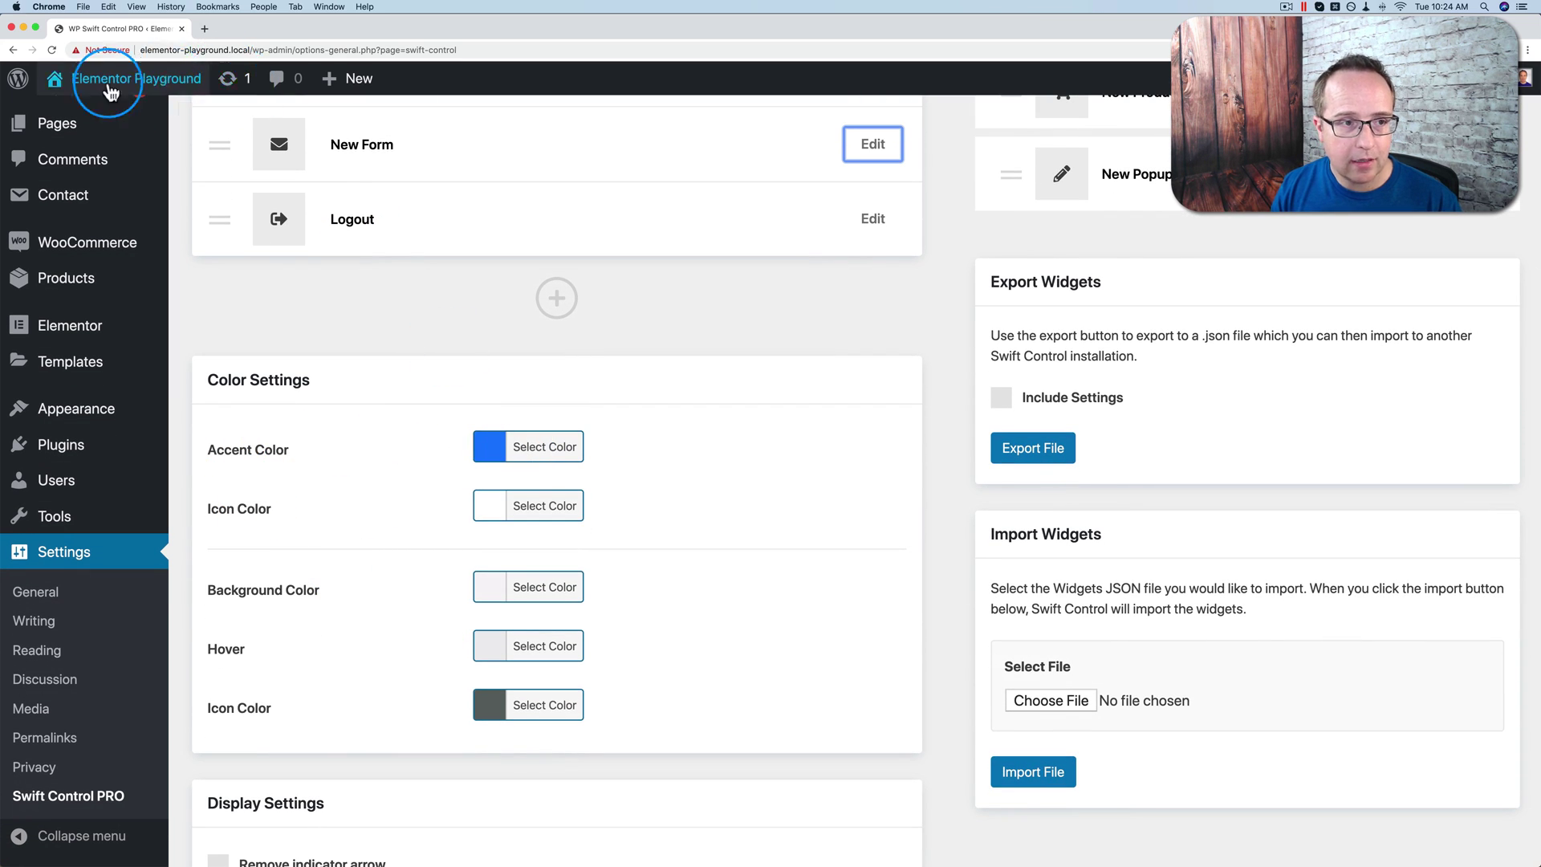
mouse_move(102, 85)
left_click(89, 110, "super")
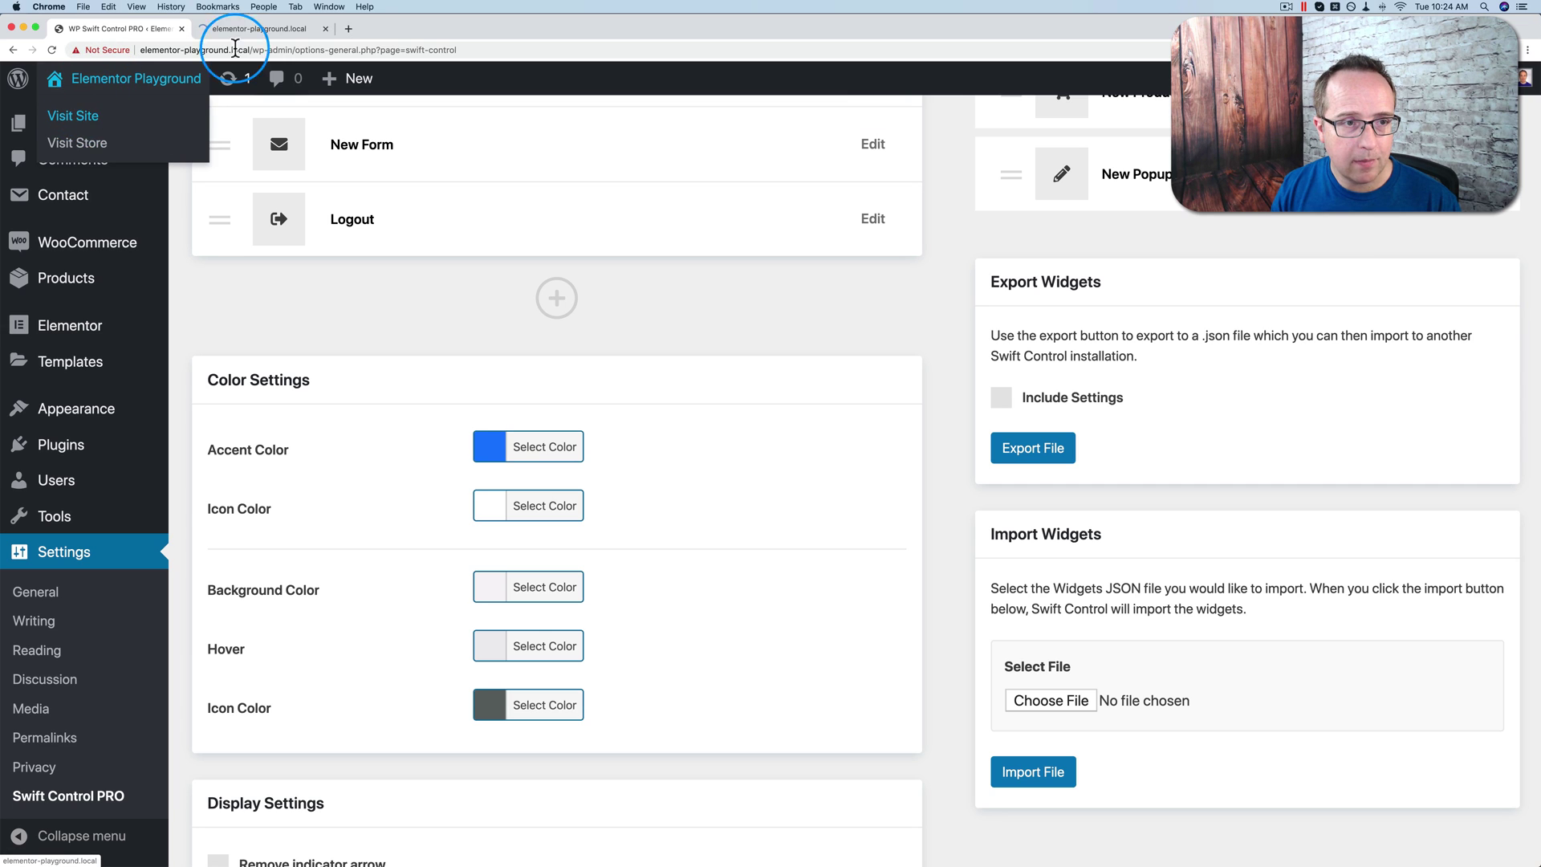
left_click(279, 32)
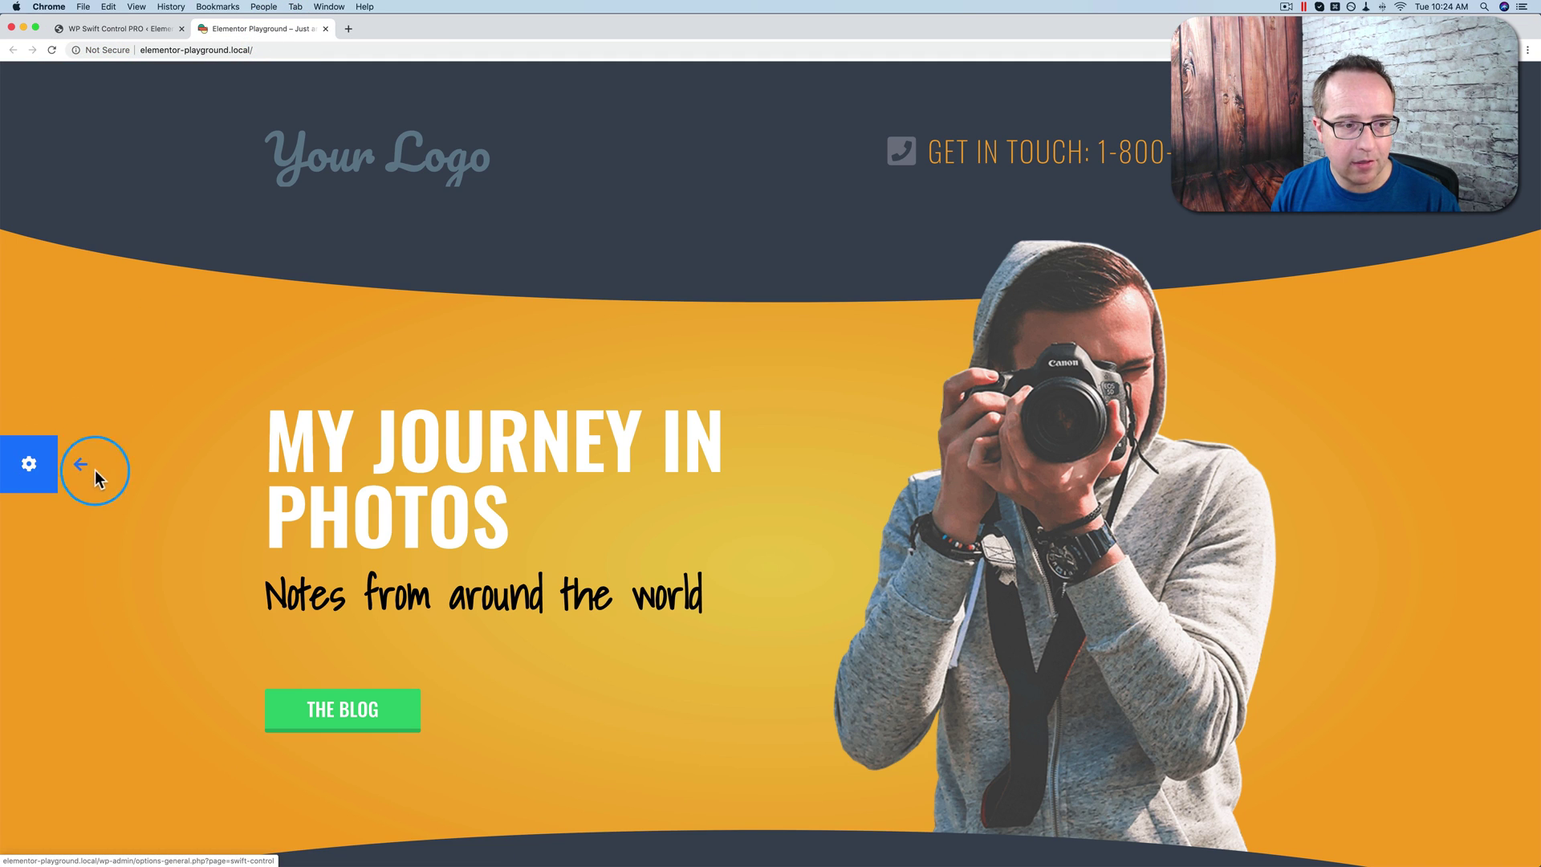
left_click(128, 28)
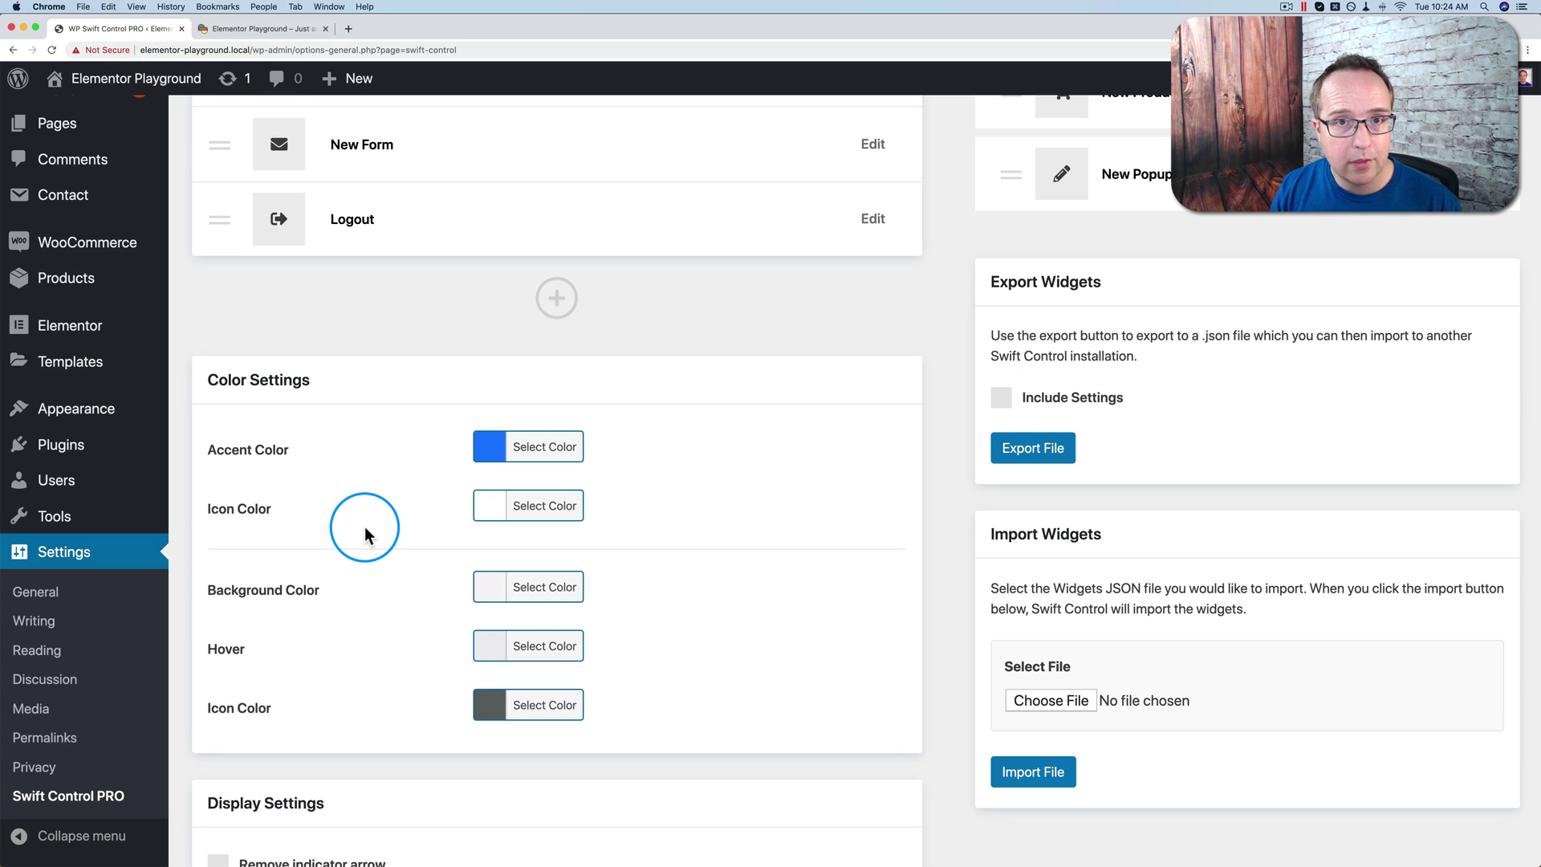
Step: Pick a blue accent colour in the panel's Color Settings
left_click(524, 451)
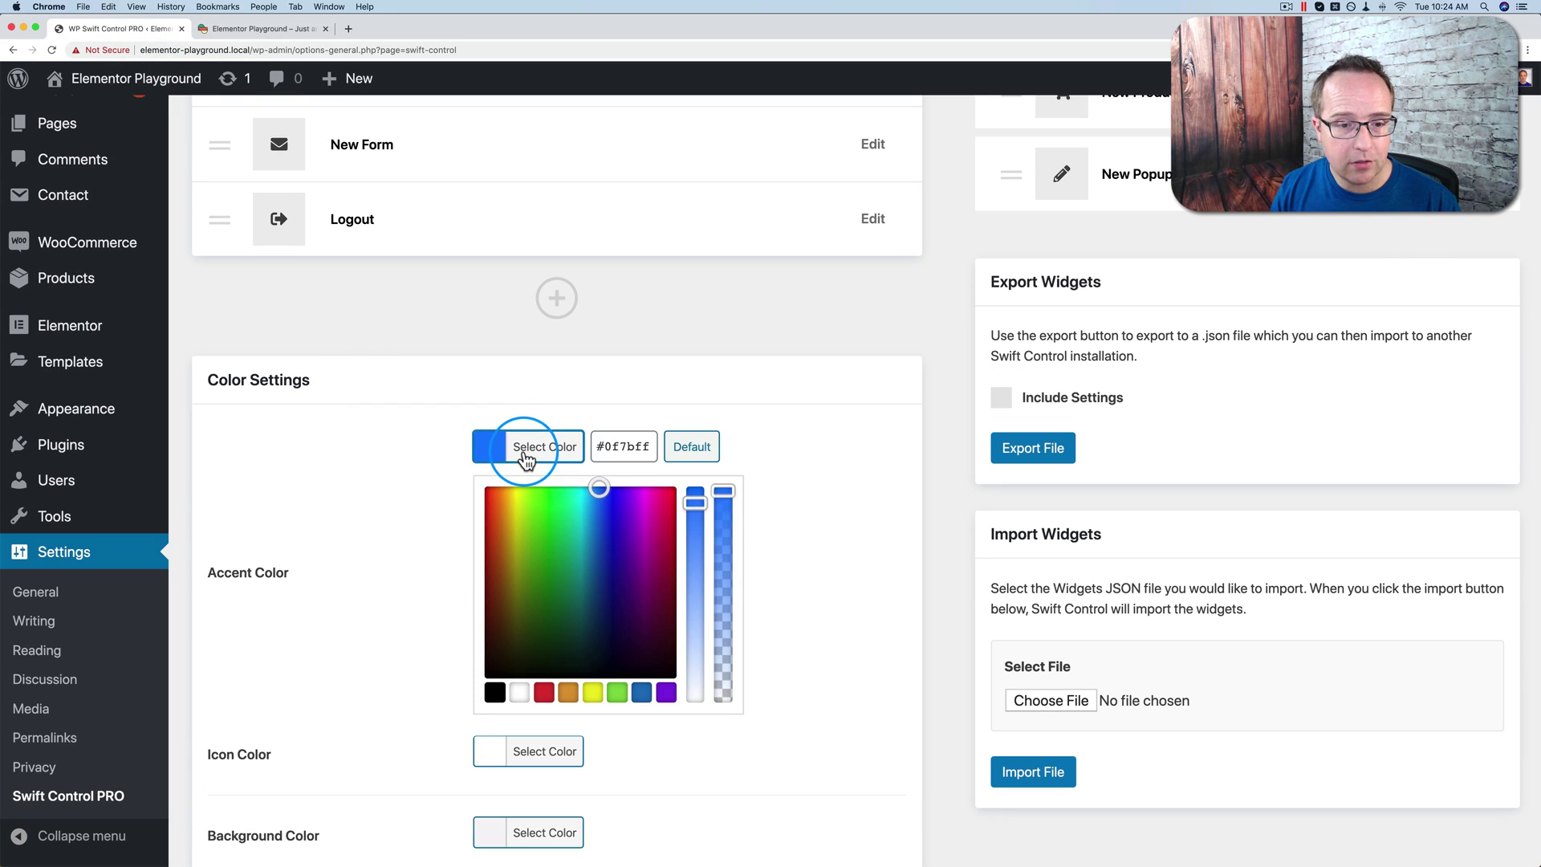
left_click(610, 606)
left_click(521, 458)
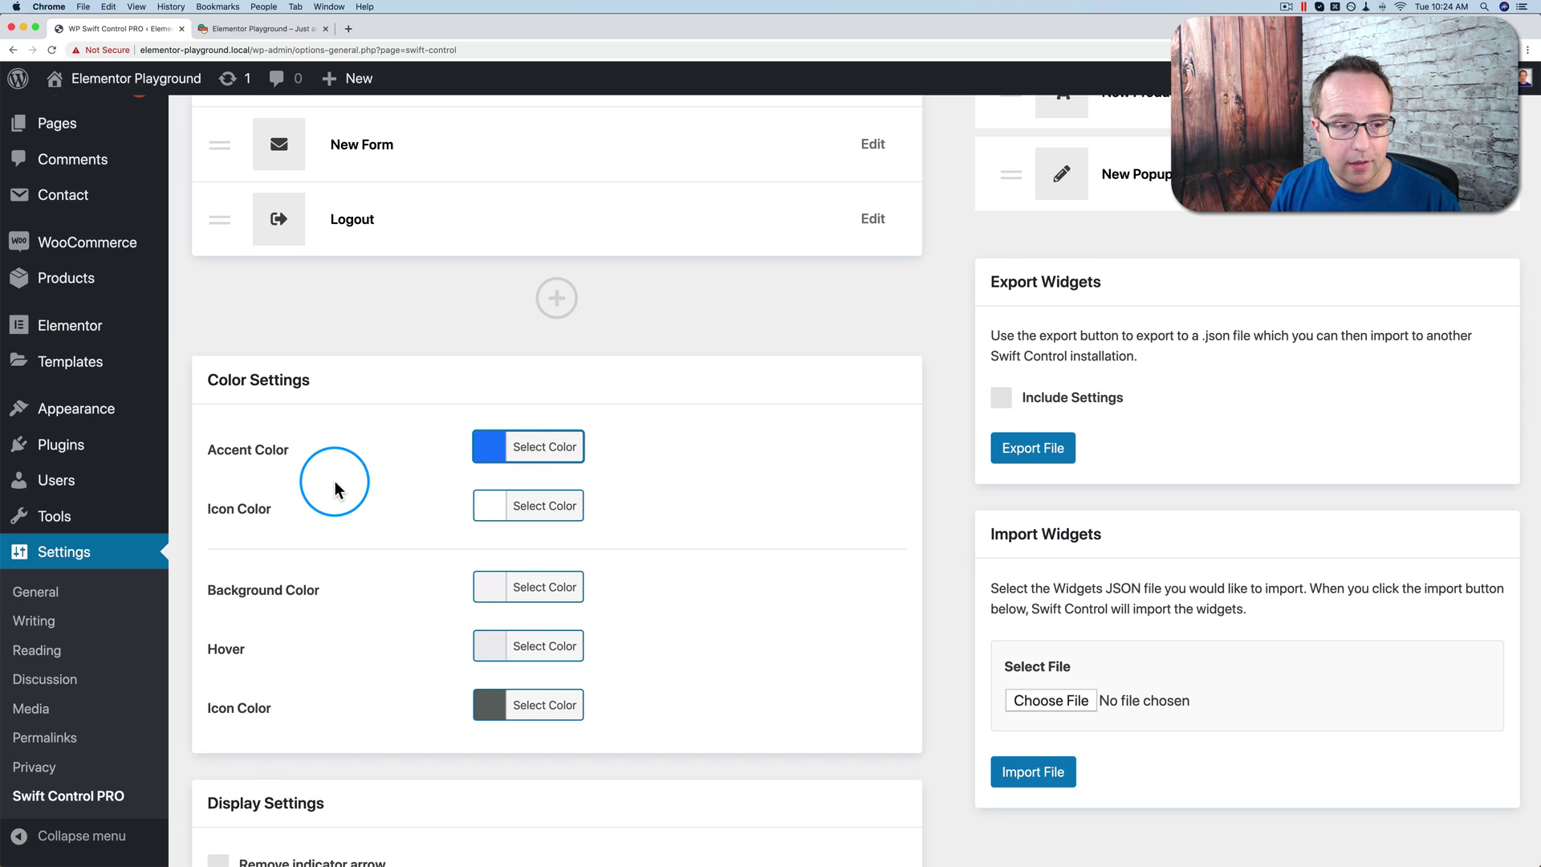
scroll(335, 480, "down", 3)
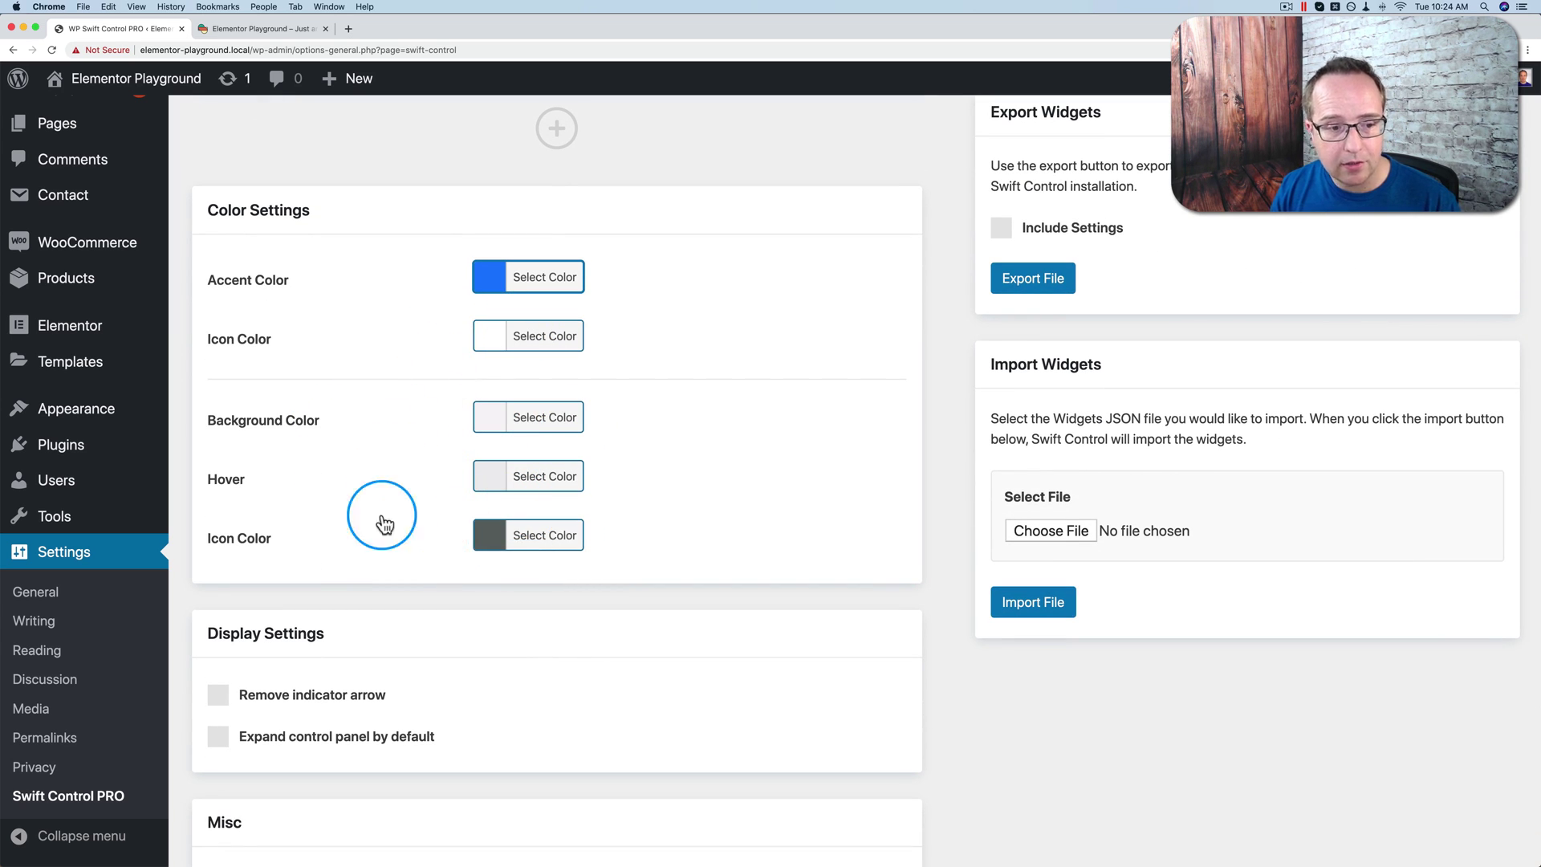
Step: Expand the icon panel on the front page to check it, then return to settings
left_click(286, 29)
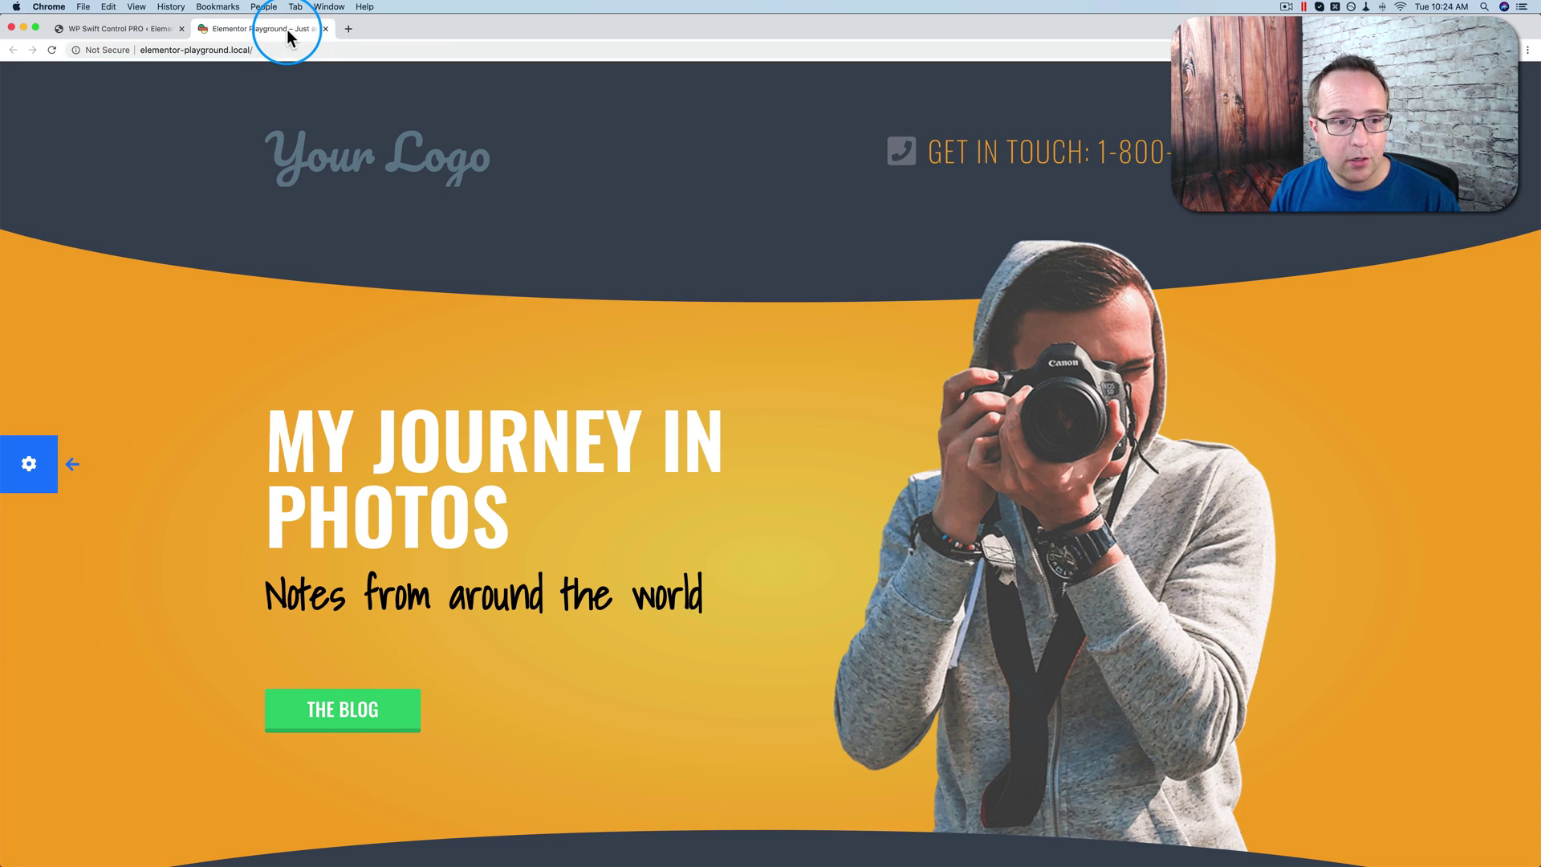
left_click(29, 463)
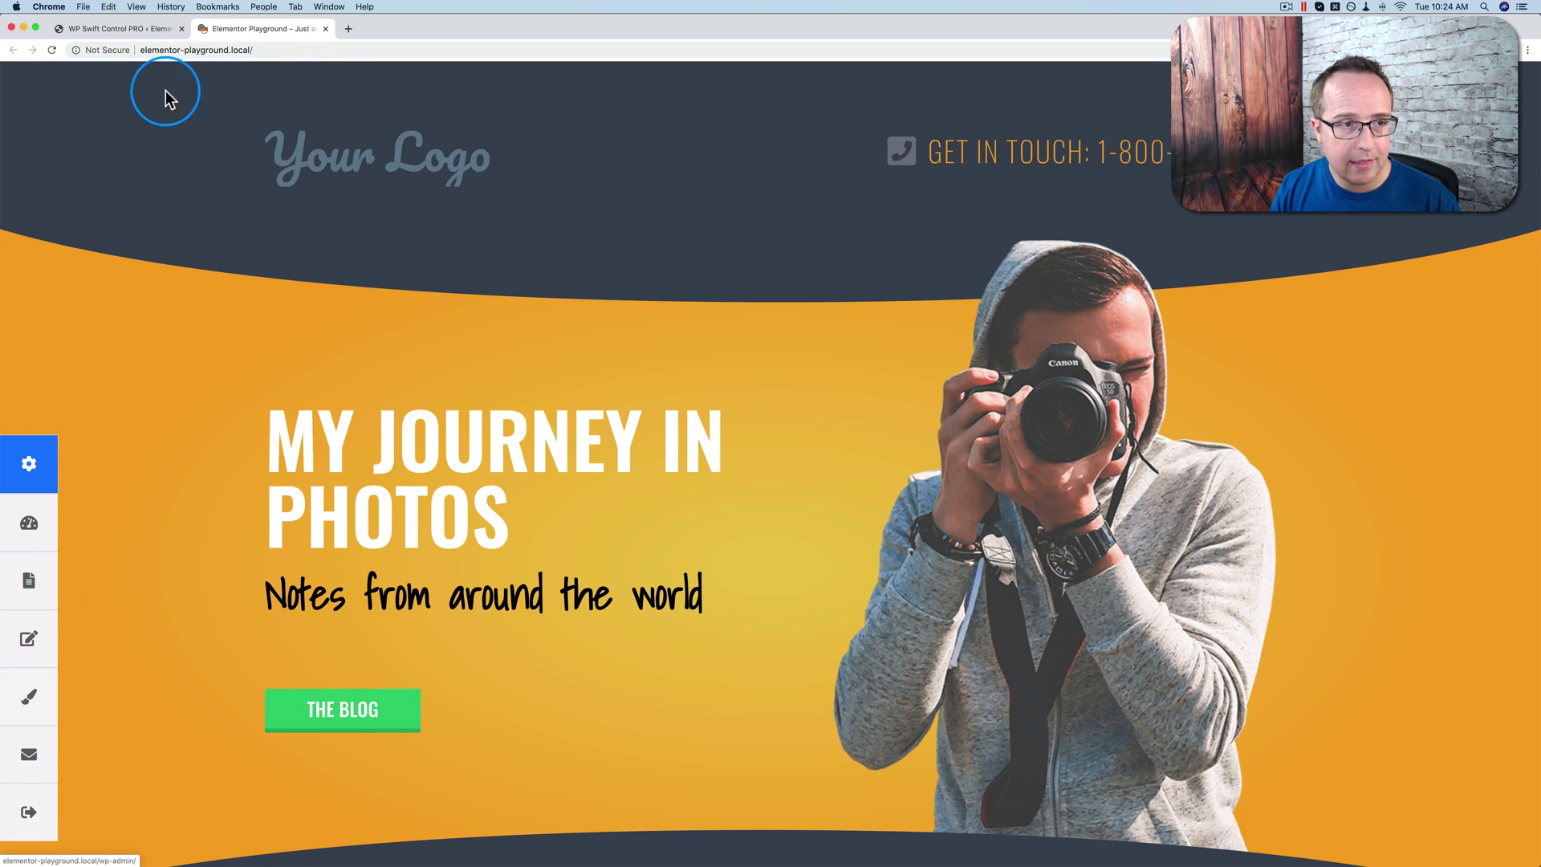
left_click(155, 34)
Step: Collapse the icon panel on the front page, then return to the Swift Control settings
scroll(363, 438, "down", 5)
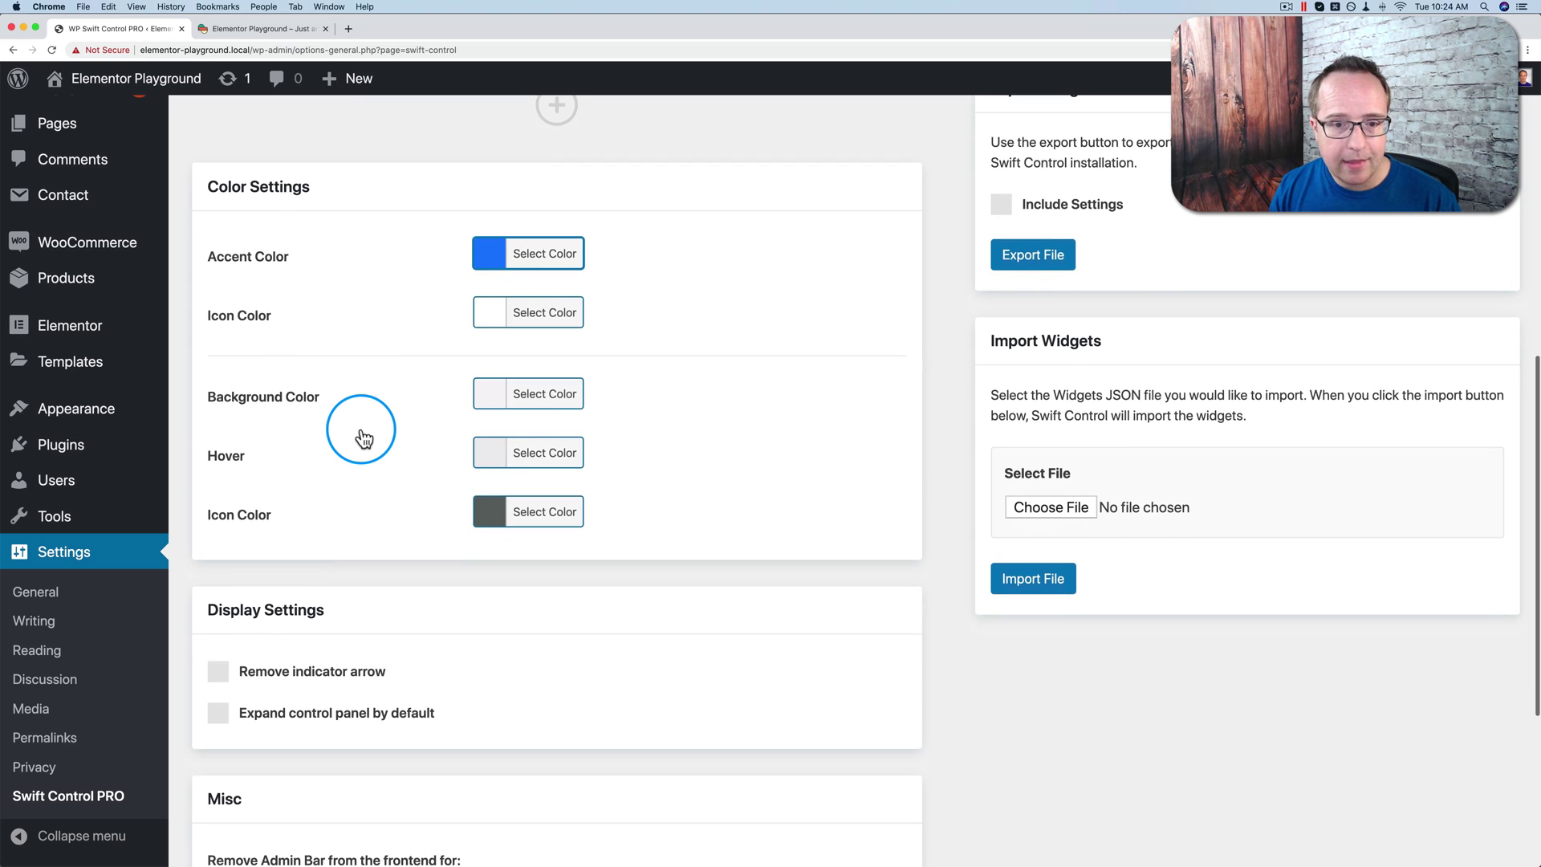
scroll(361, 436, "down", 1)
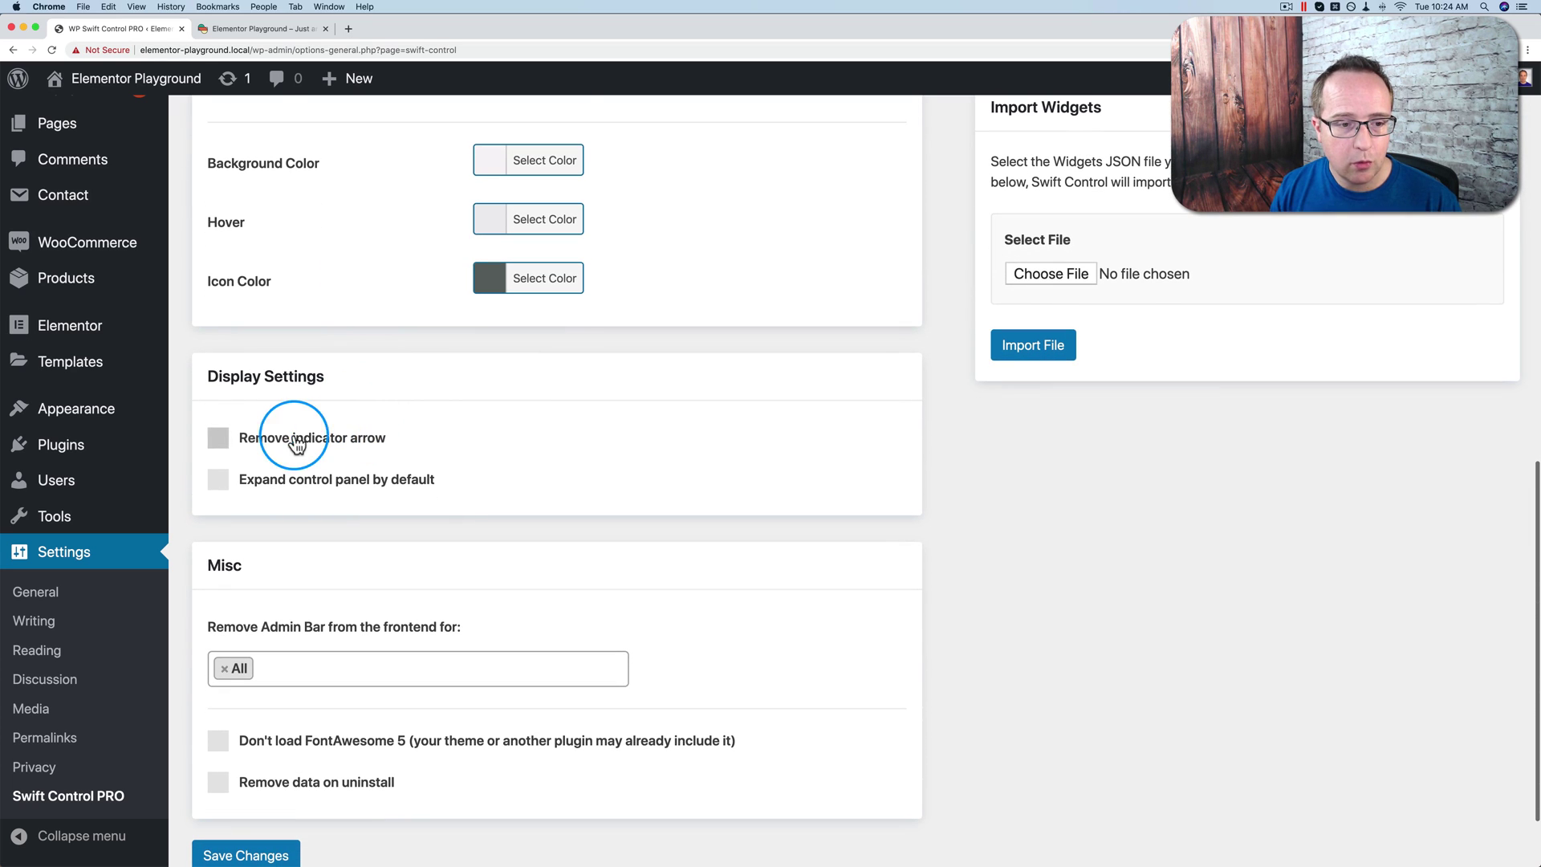
left_click(272, 30)
left_click(50, 462)
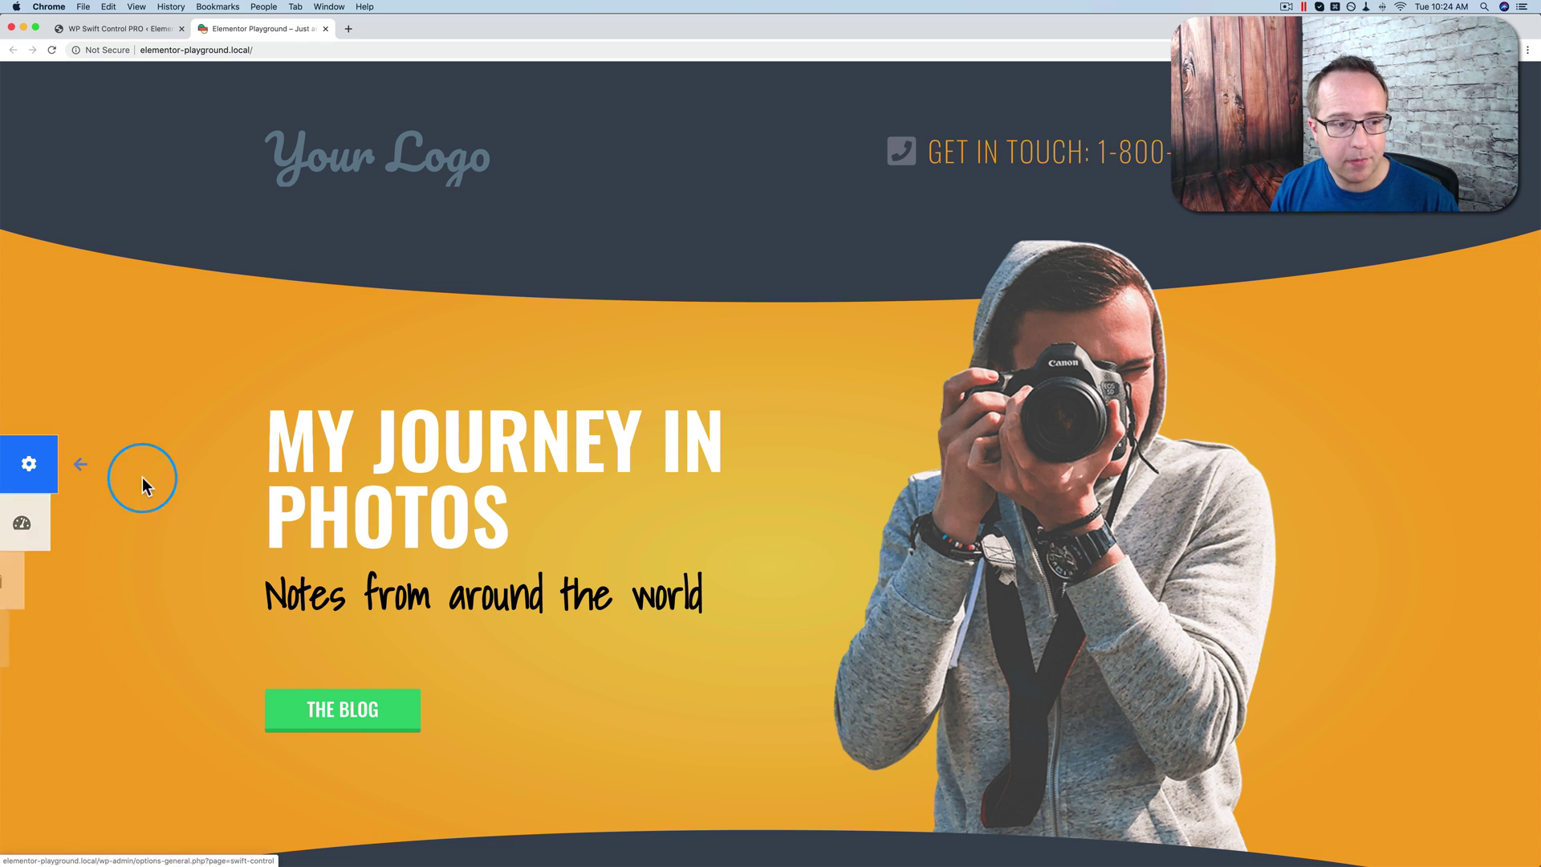
left_click(151, 32)
Step: Enable Remove indicator arrow, clear All from Remove Admin Bar, and save the settings
left_click(216, 439)
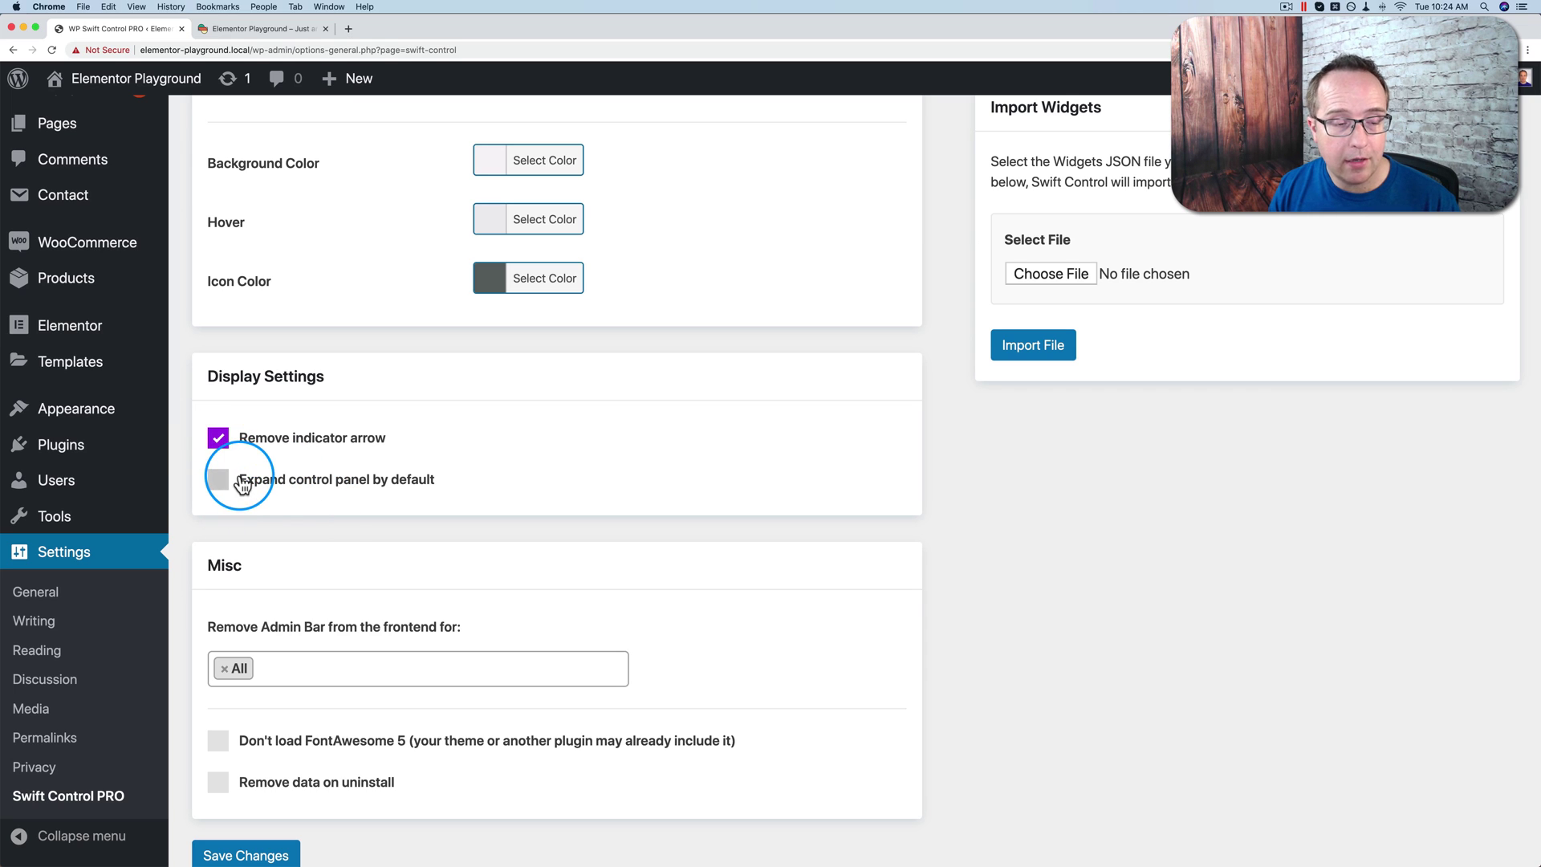
scroll(316, 566, "down", 2)
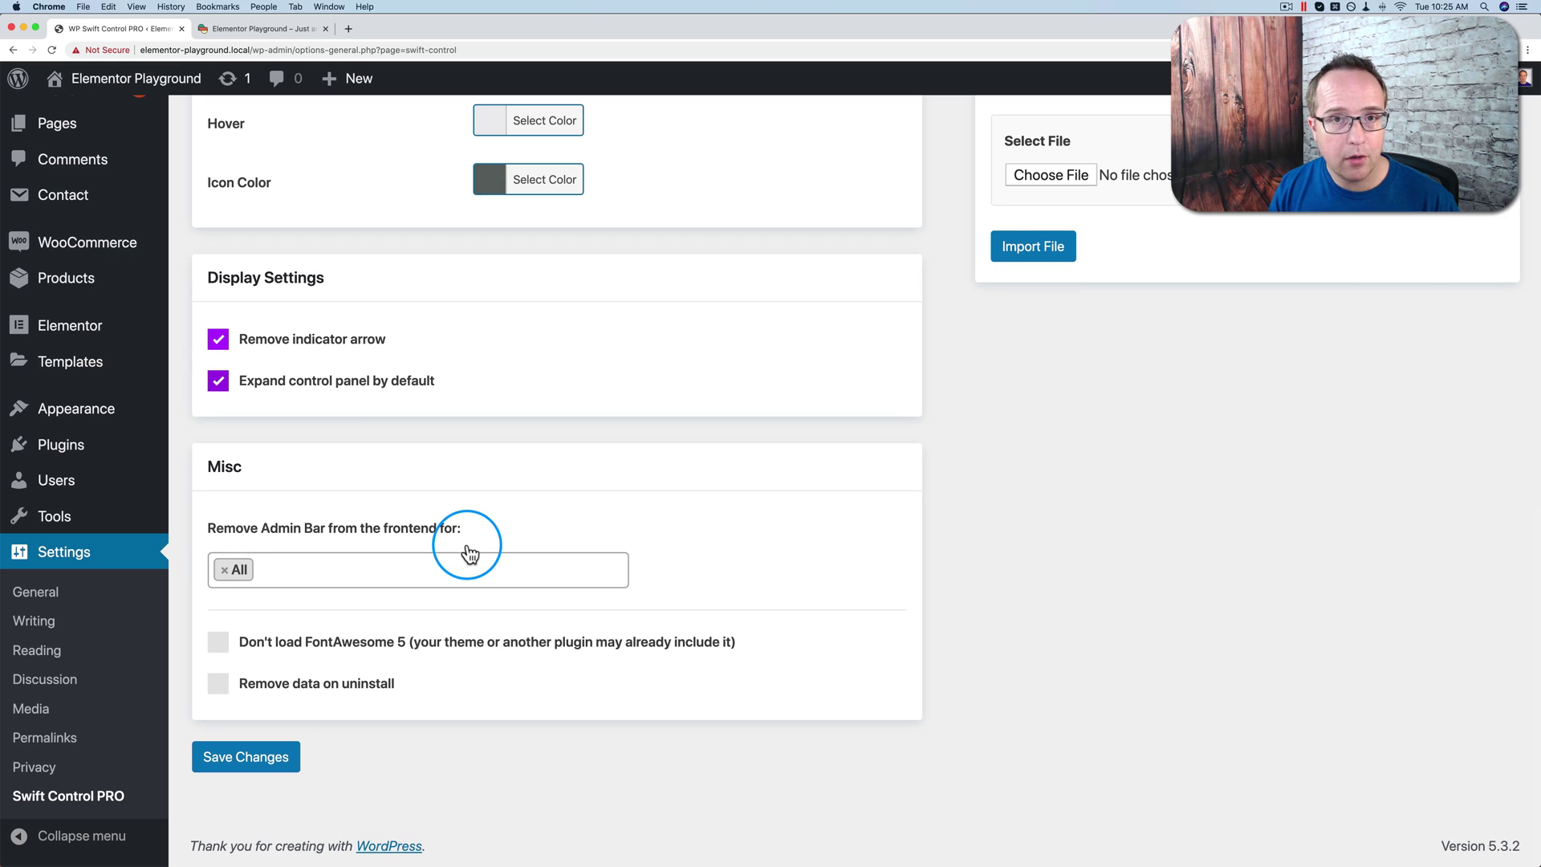
left_click(224, 572)
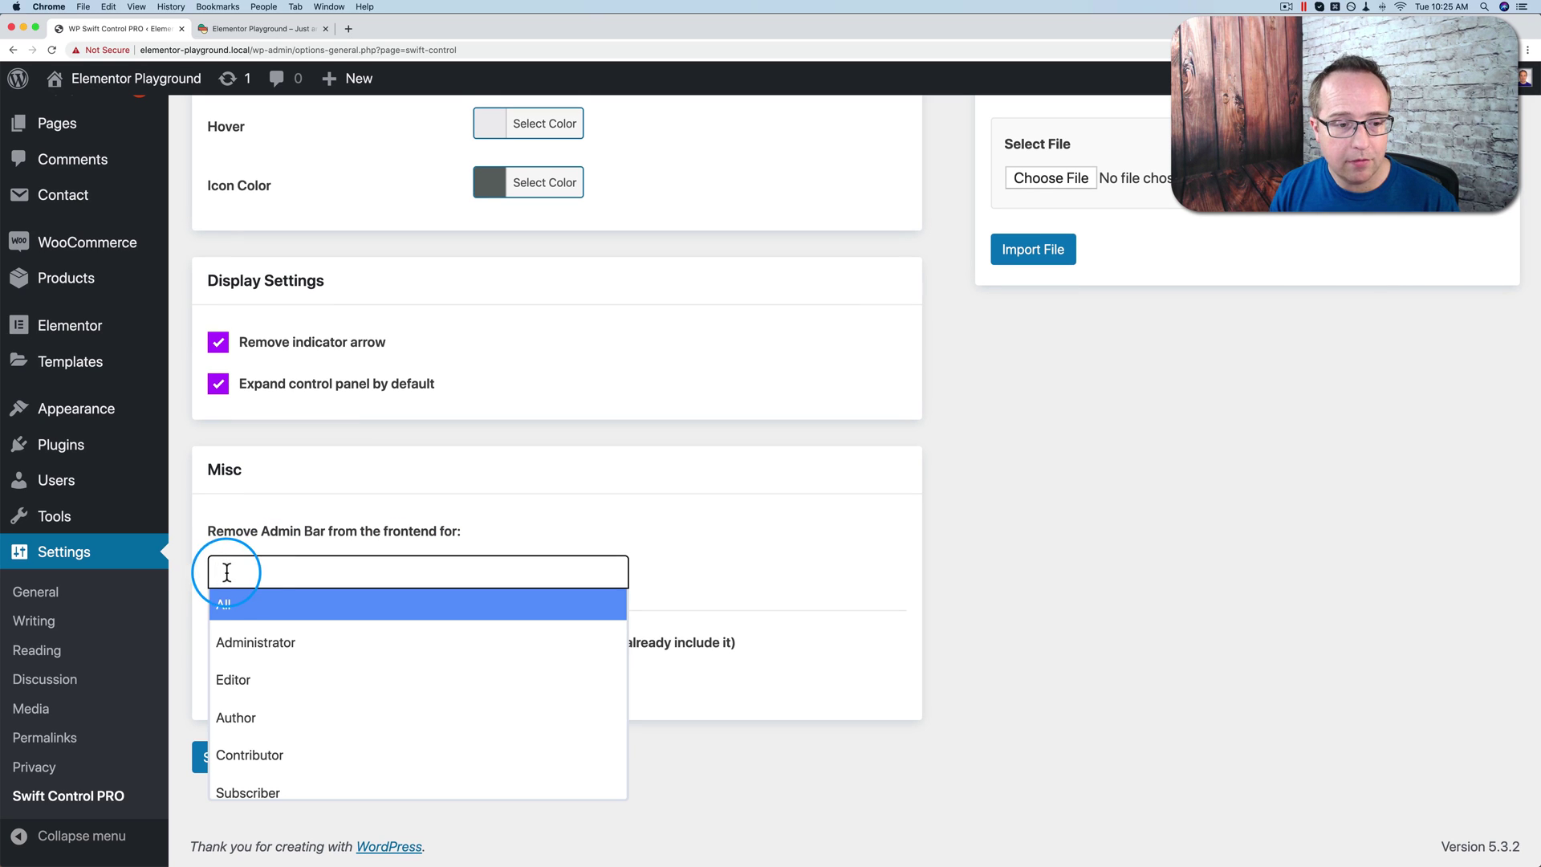
left_click(195, 571)
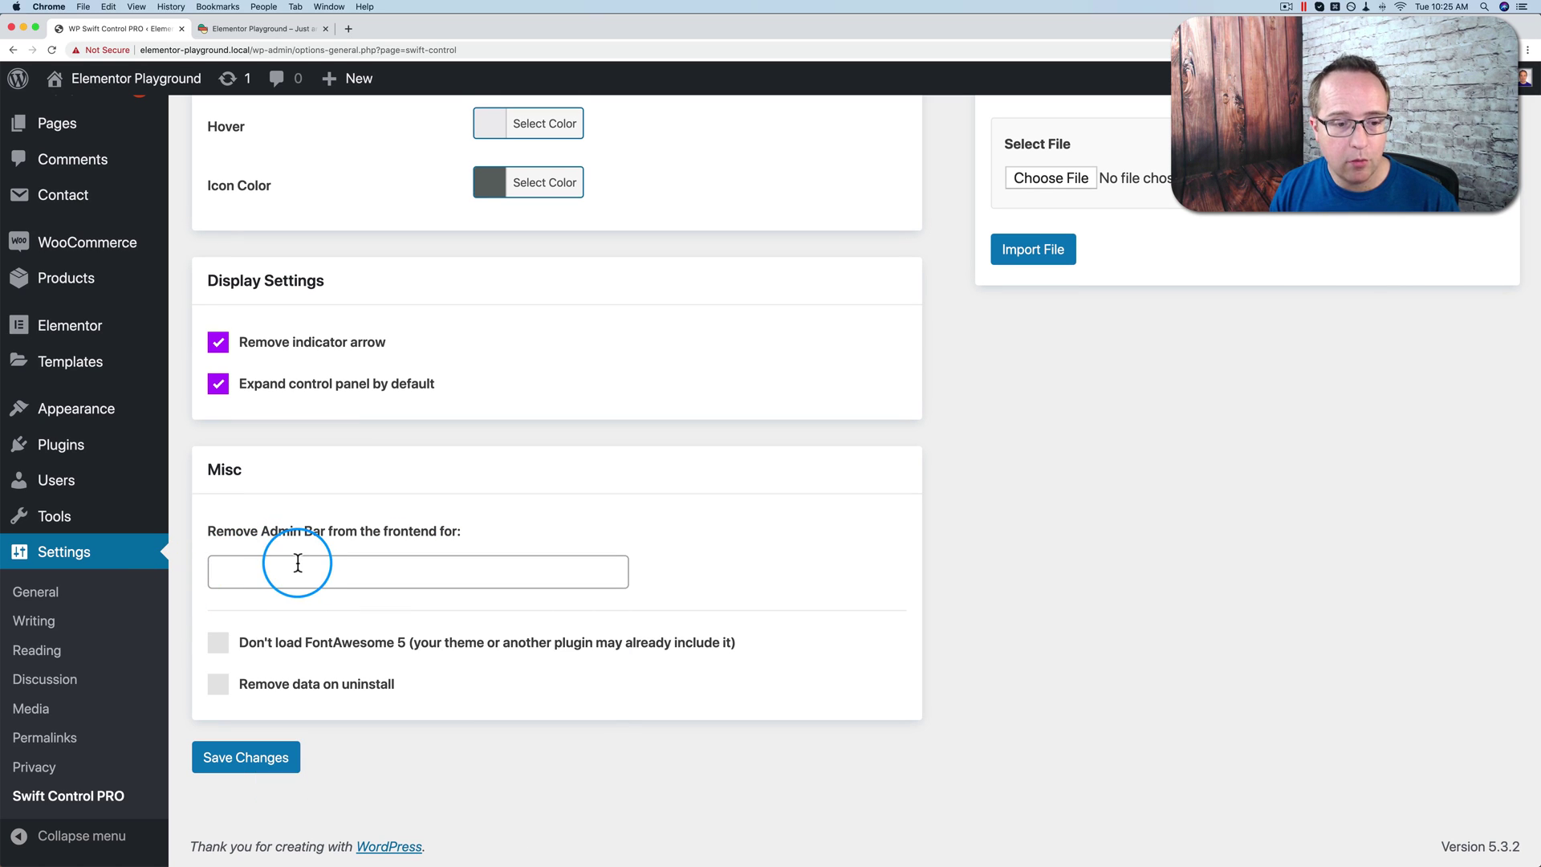
left_click(246, 758)
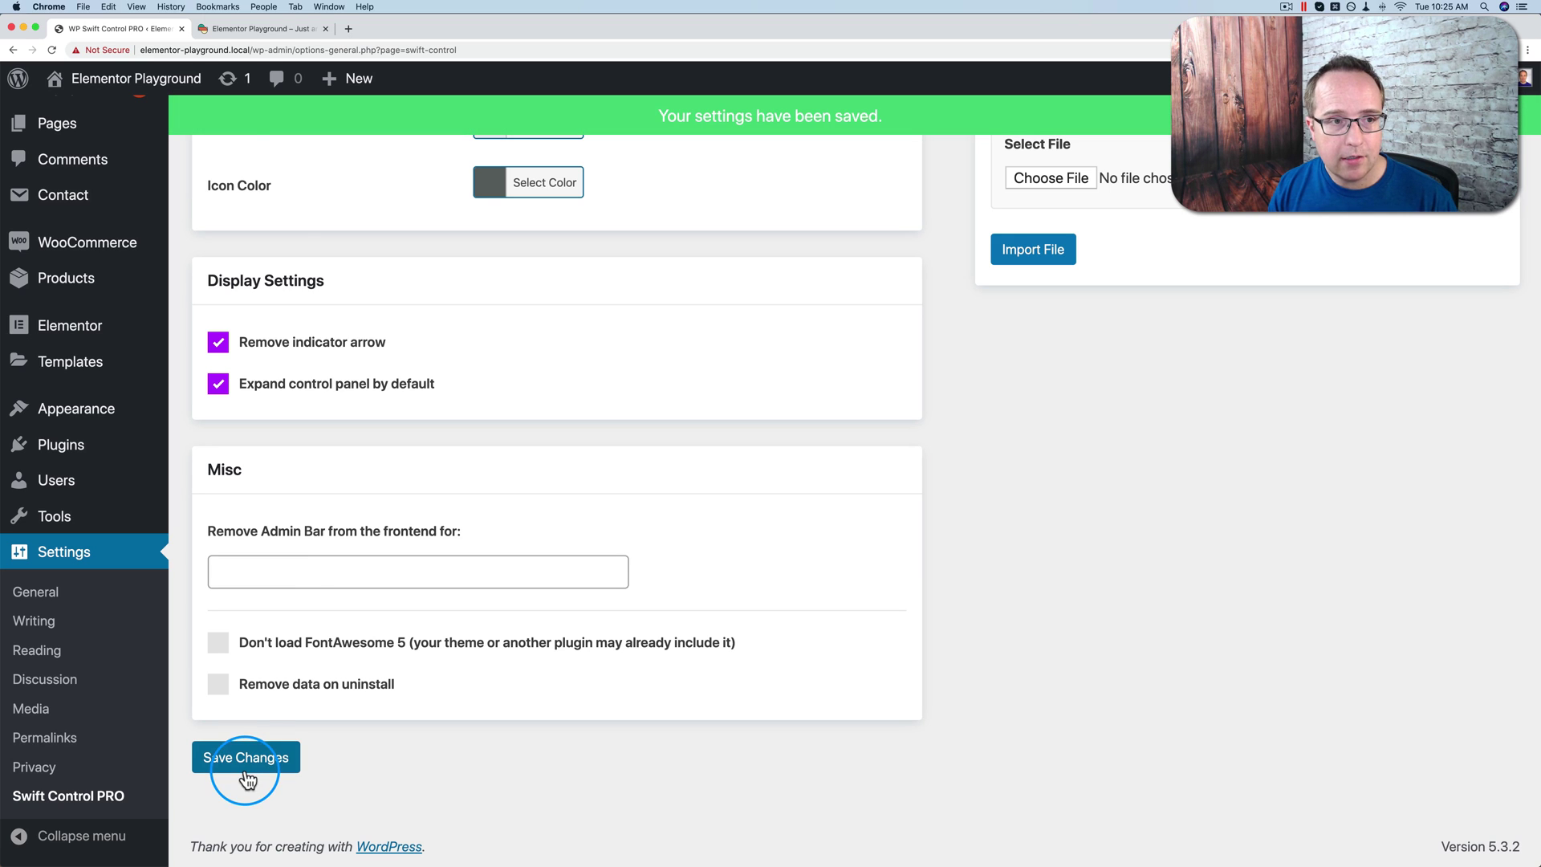
Step: Reload the site's front page to see the saved changes, then return to settings
left_click(258, 29)
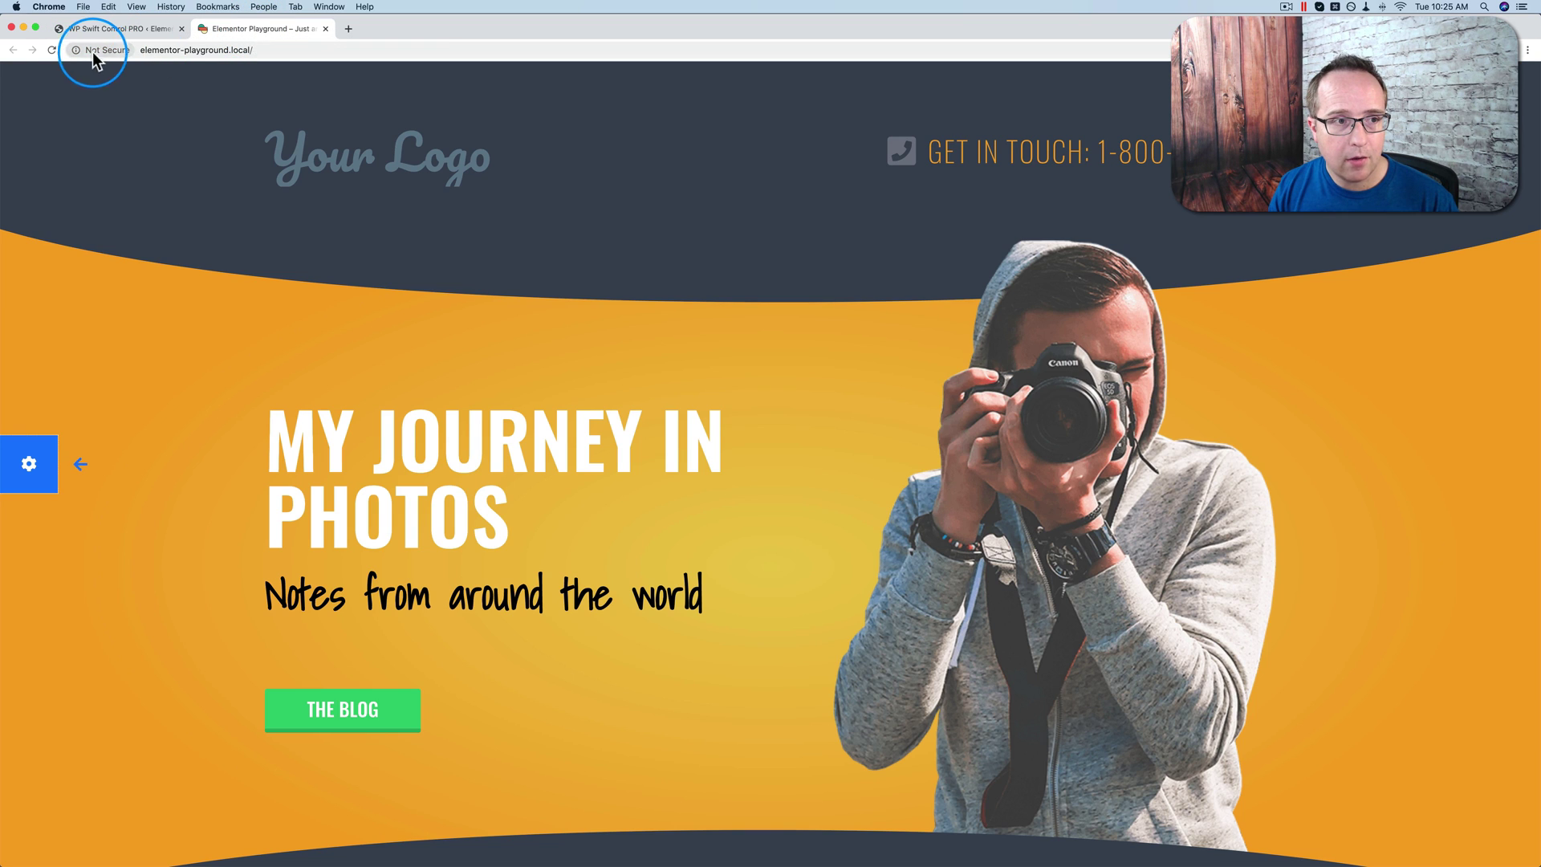
left_click(52, 50)
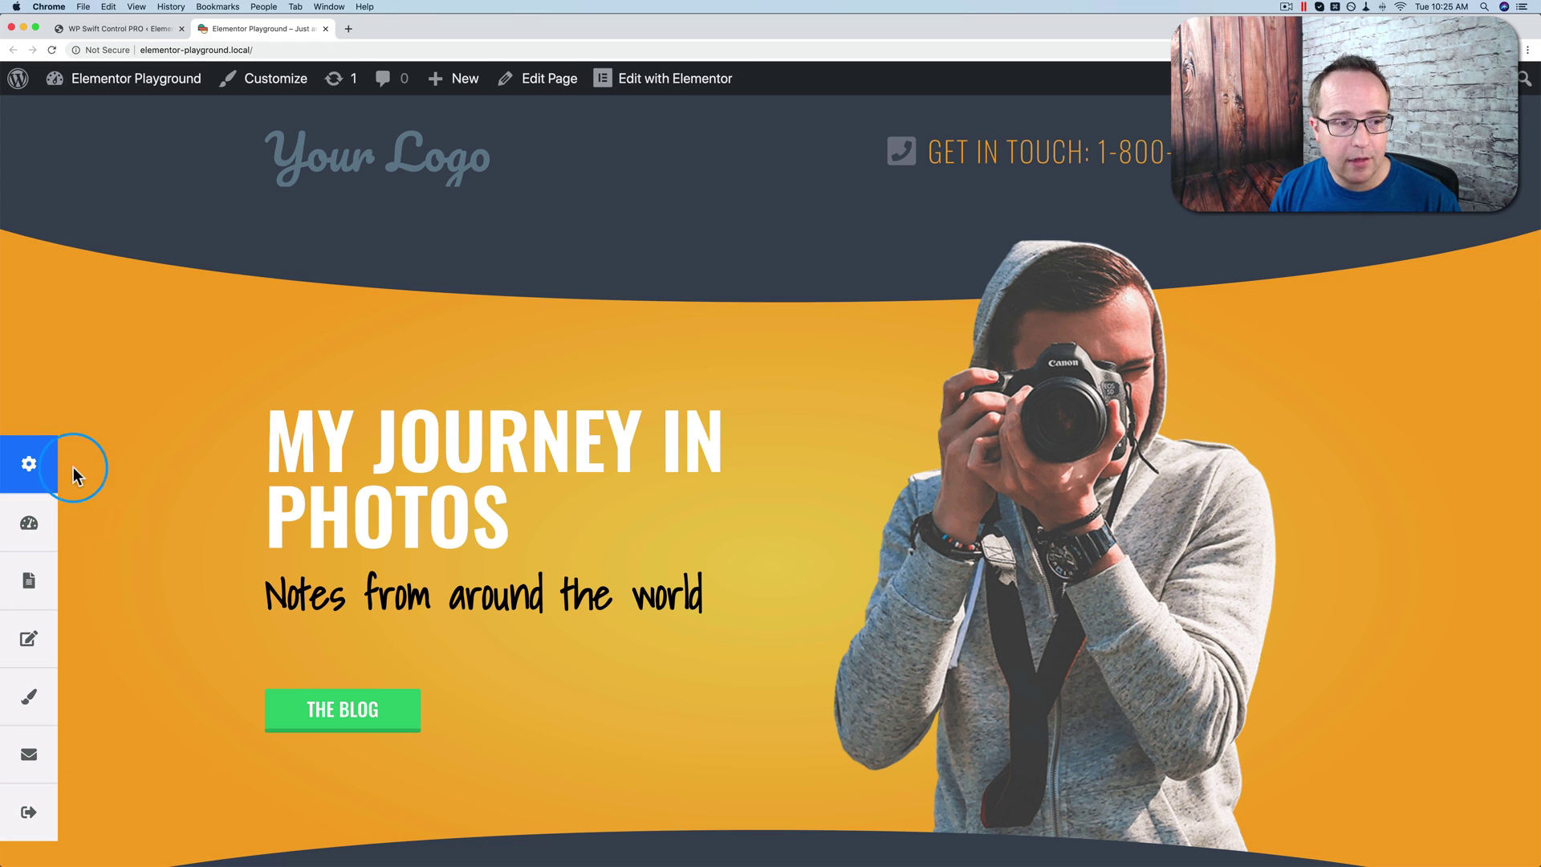
left_click(147, 26)
Step: Choose All for Remove Admin Bar, uncheck Expand control panel by default, and save
left_click(305, 575)
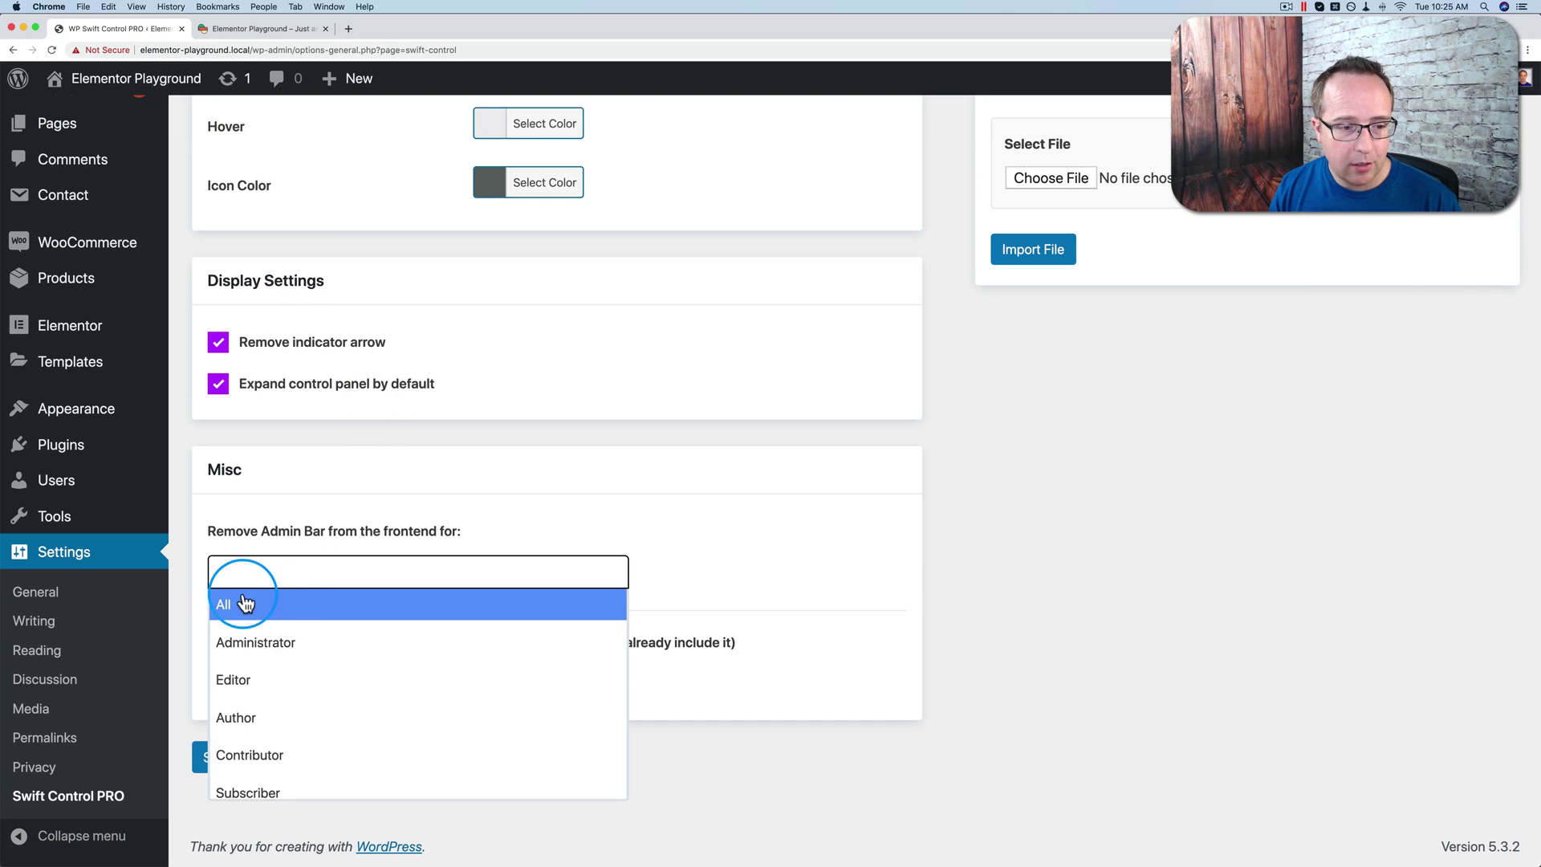
left_click(241, 604)
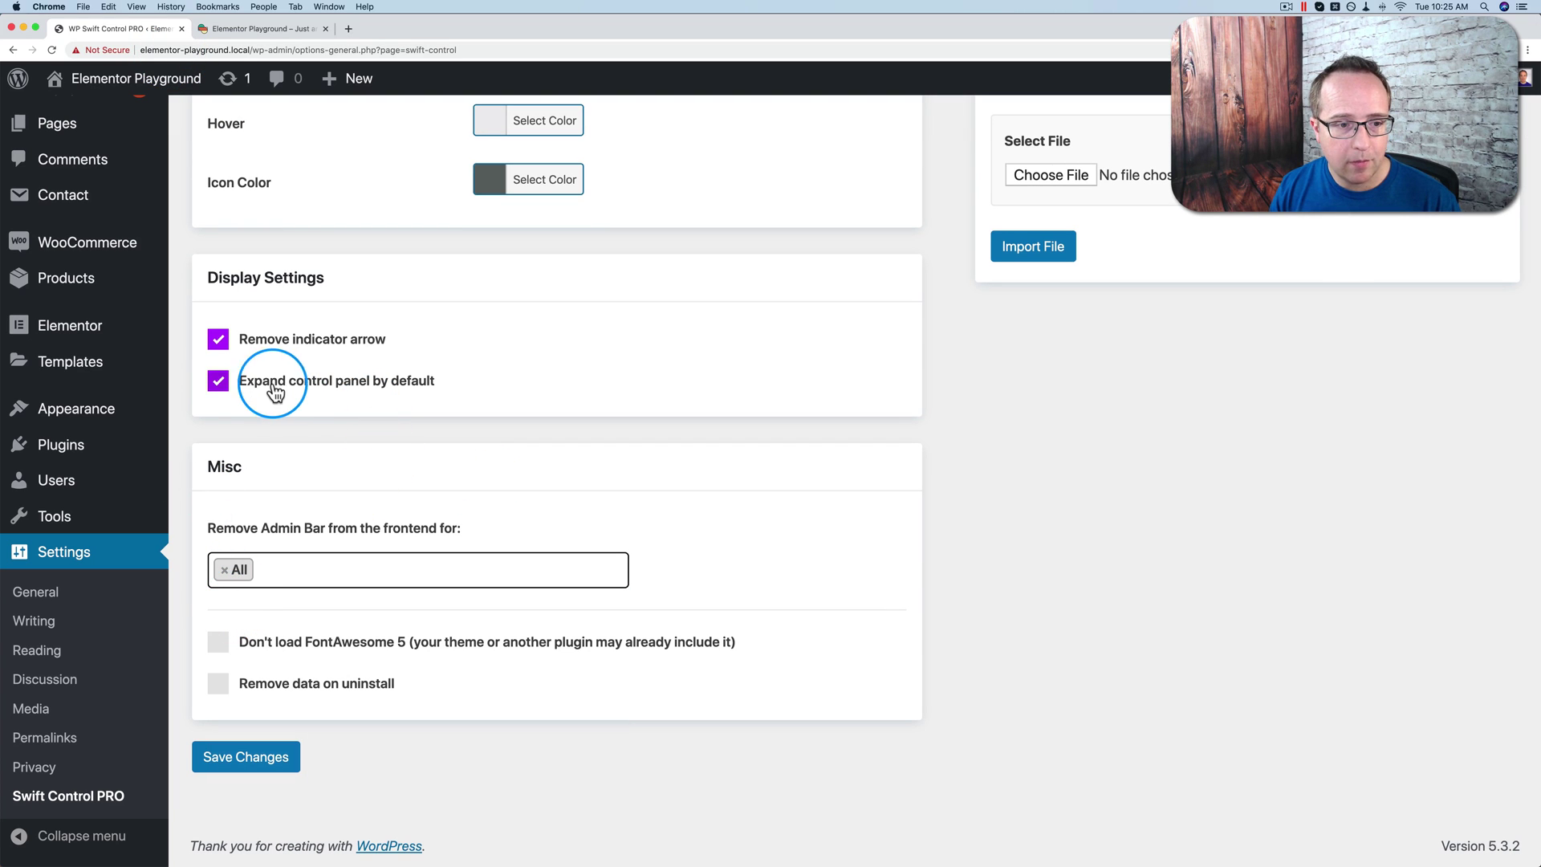
left_click(220, 383)
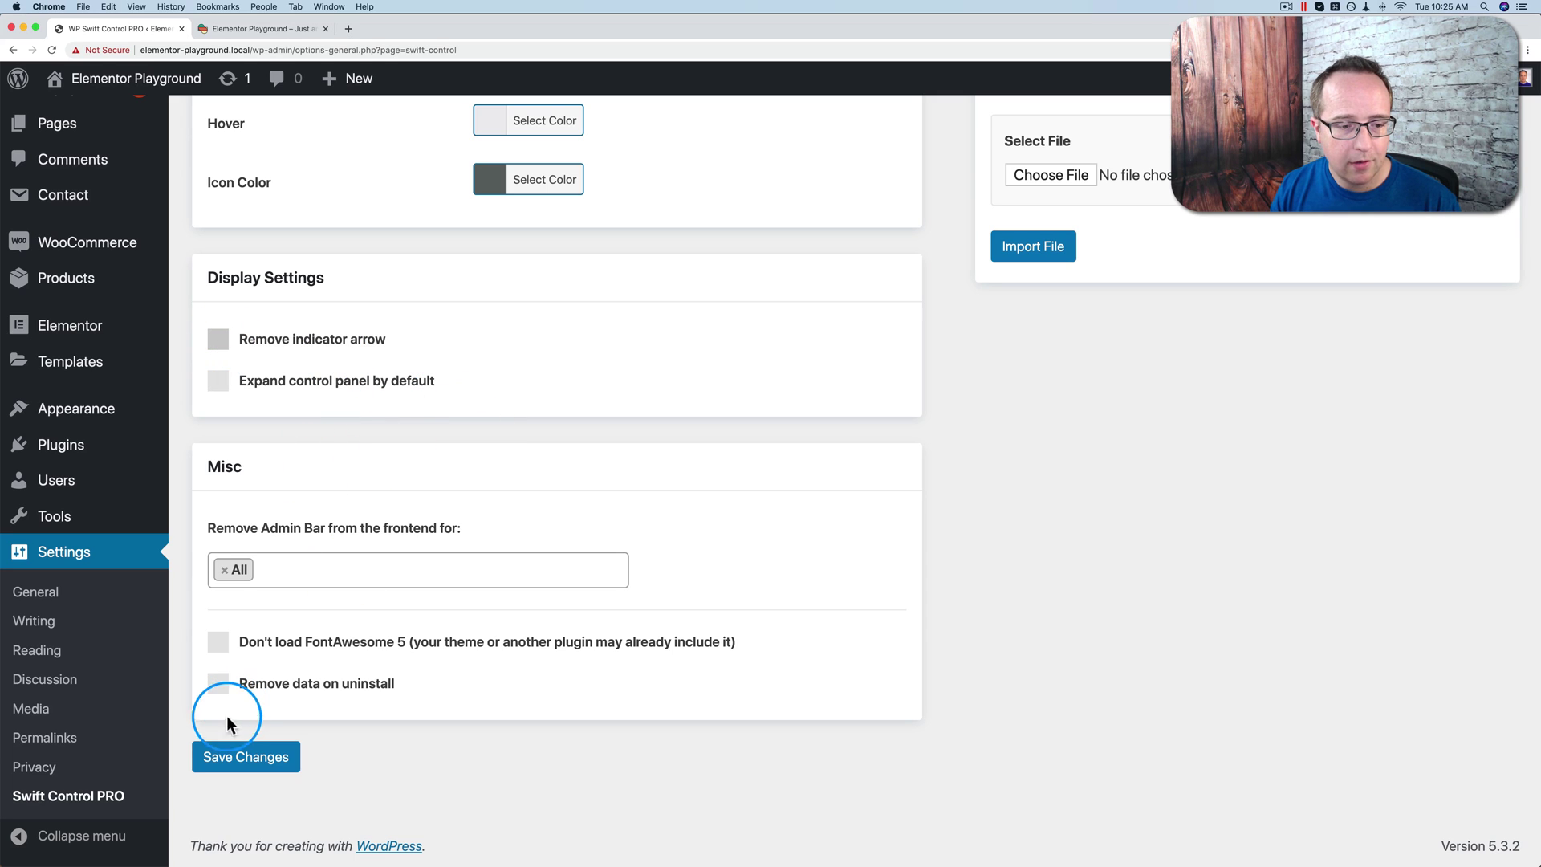
left_click(221, 755)
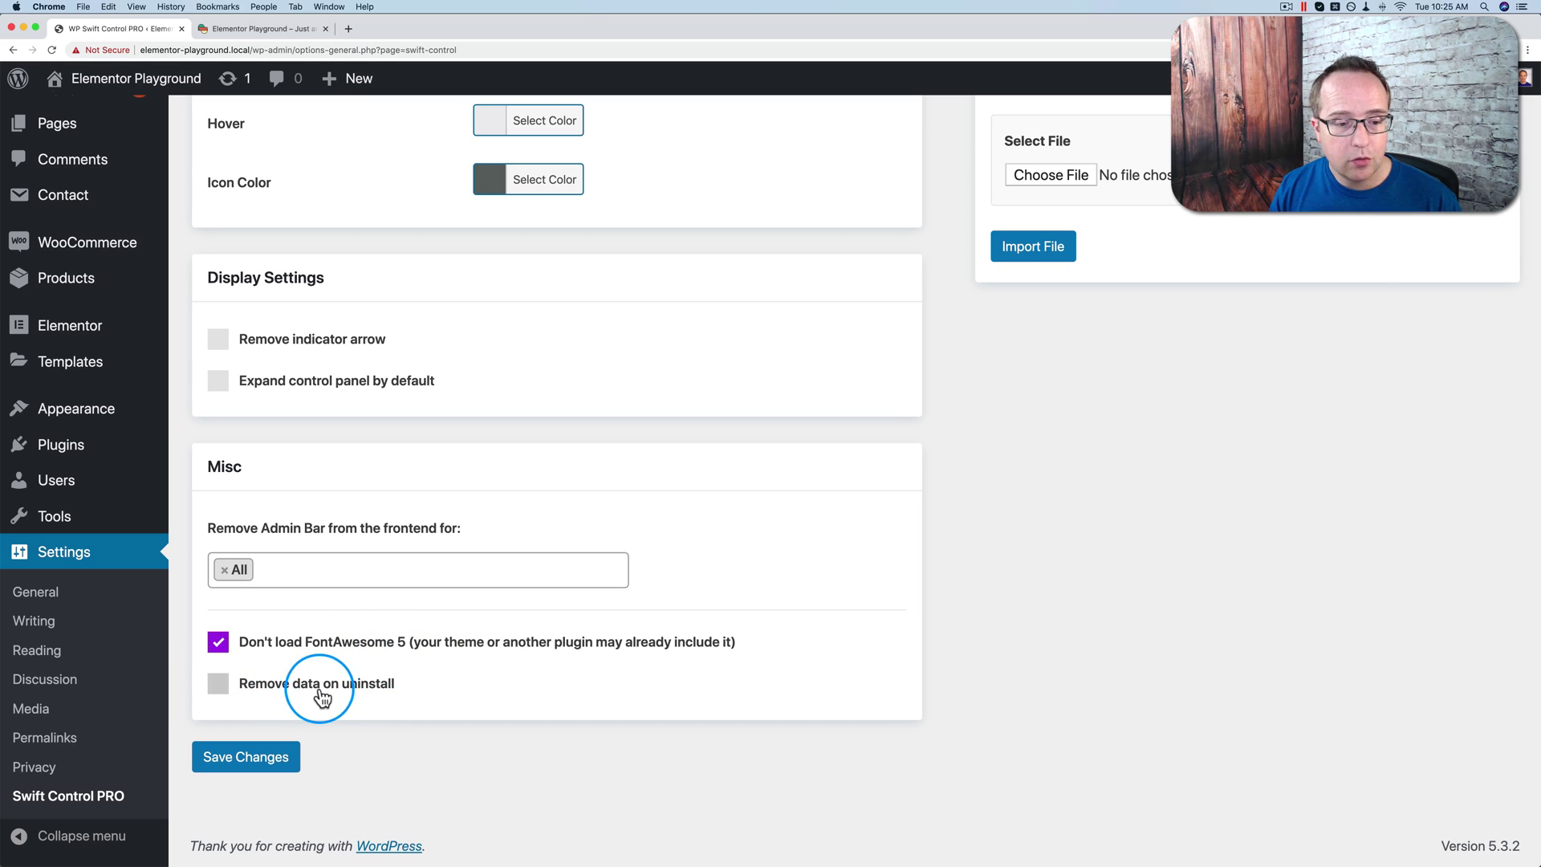
Step: Enable Remove data on uninstall and save the Swift Control settings
left_click(221, 692)
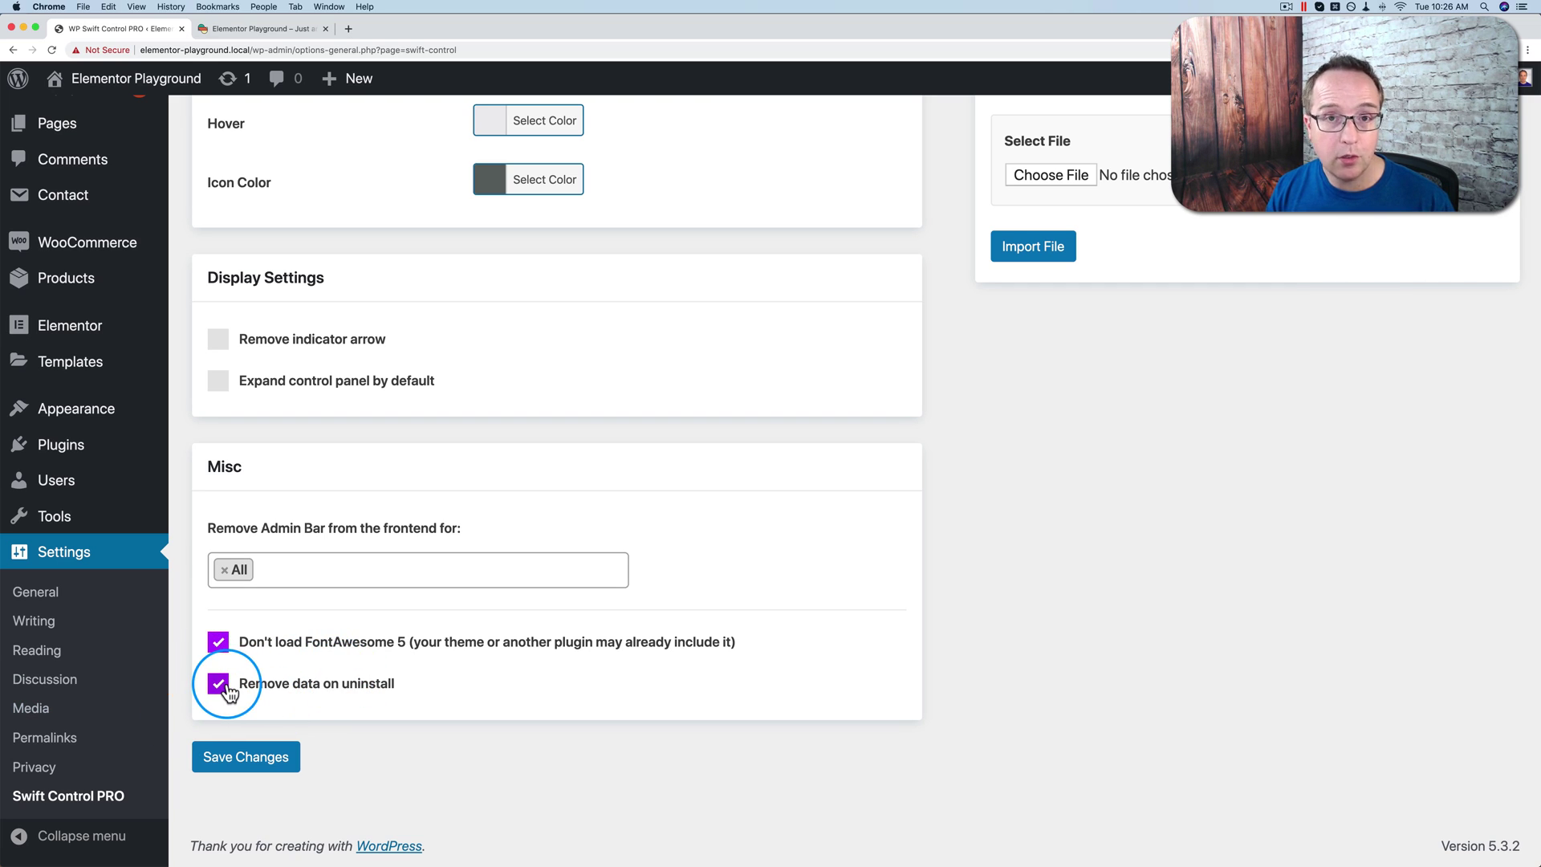
left_click(239, 759)
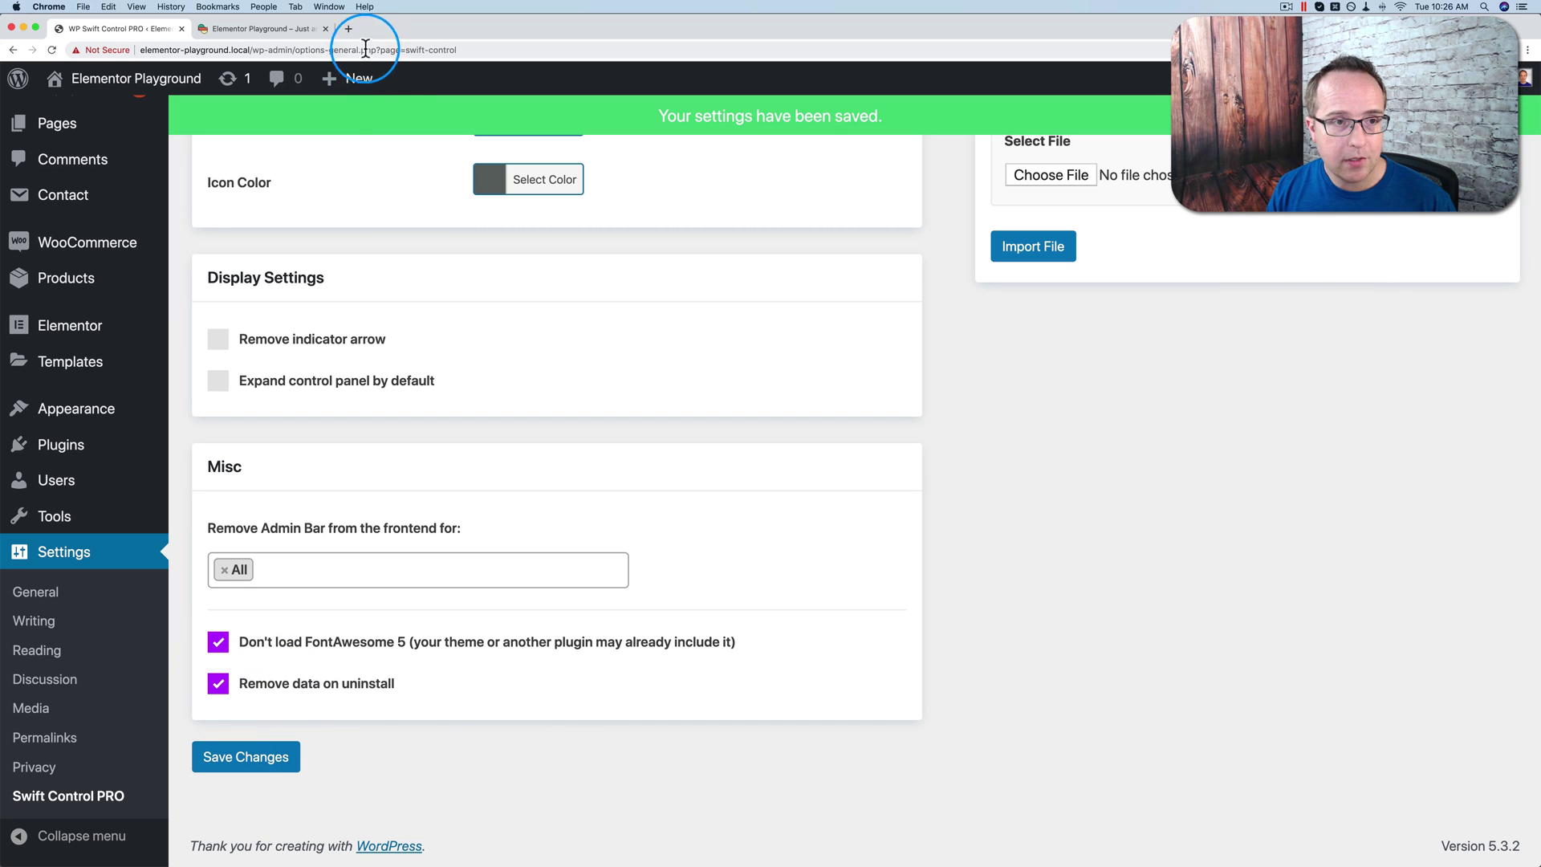
Step: On the front page, drag the icon panel down the left edge, expand it, then drag it higher
left_click(283, 31)
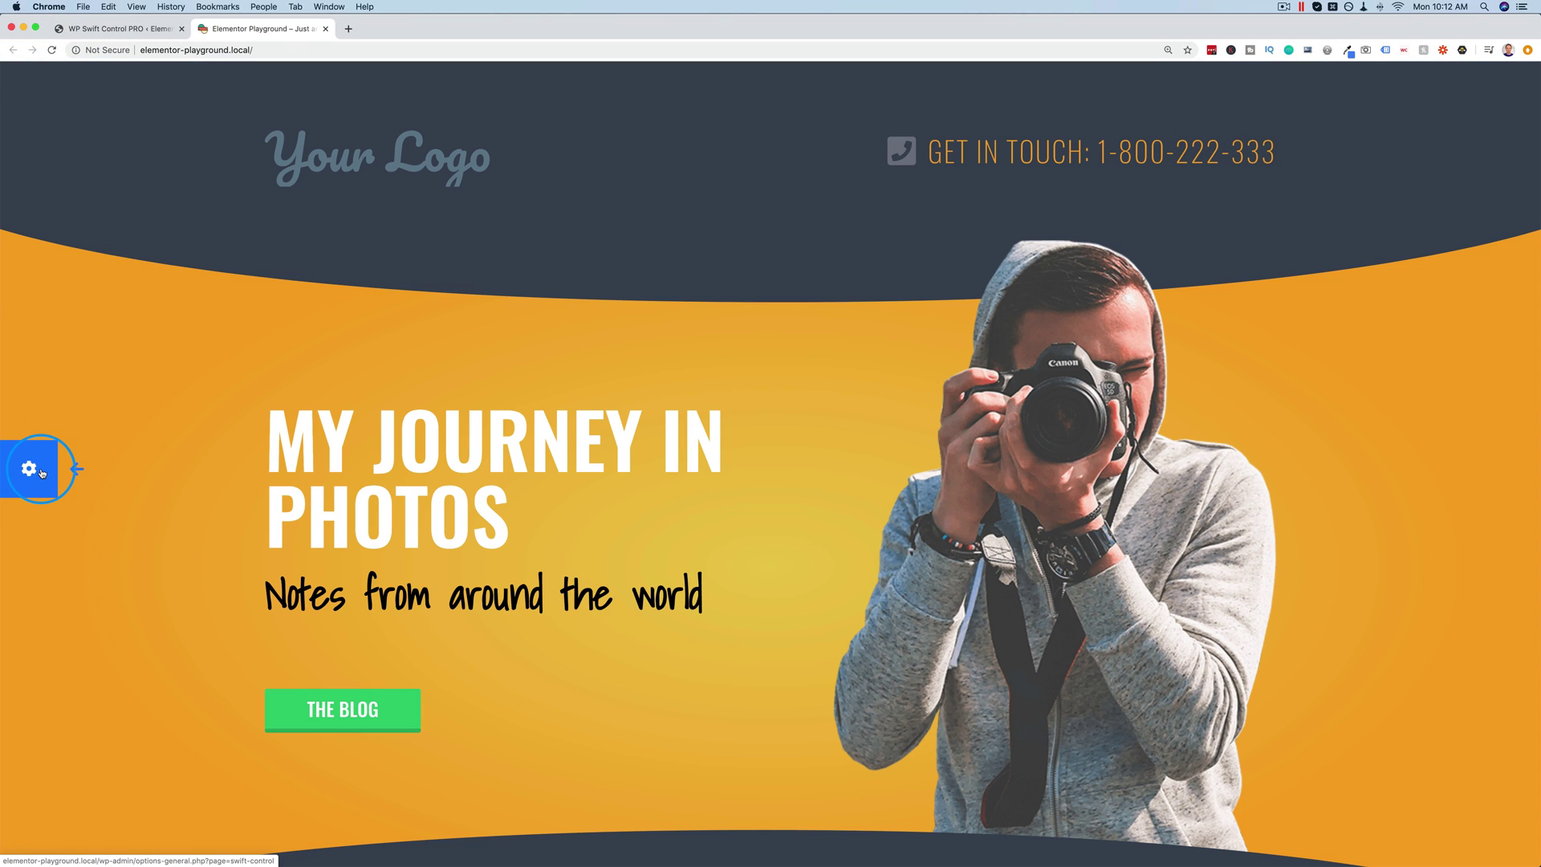
left_click_drag(43, 473, 47, 553)
left_click(46, 555)
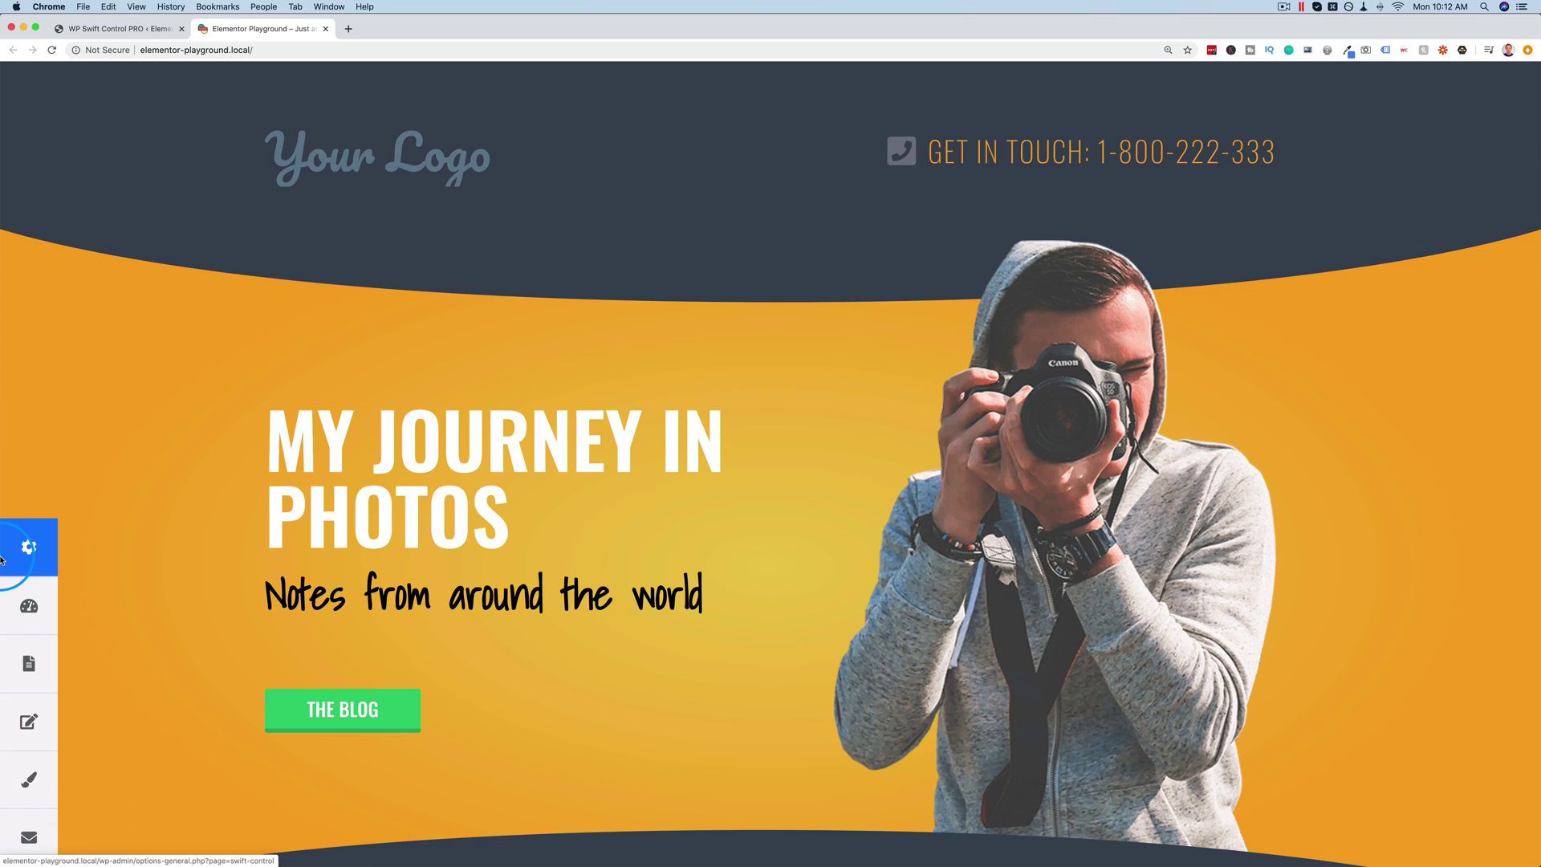
left_click_drag(44, 567, 40, 513)
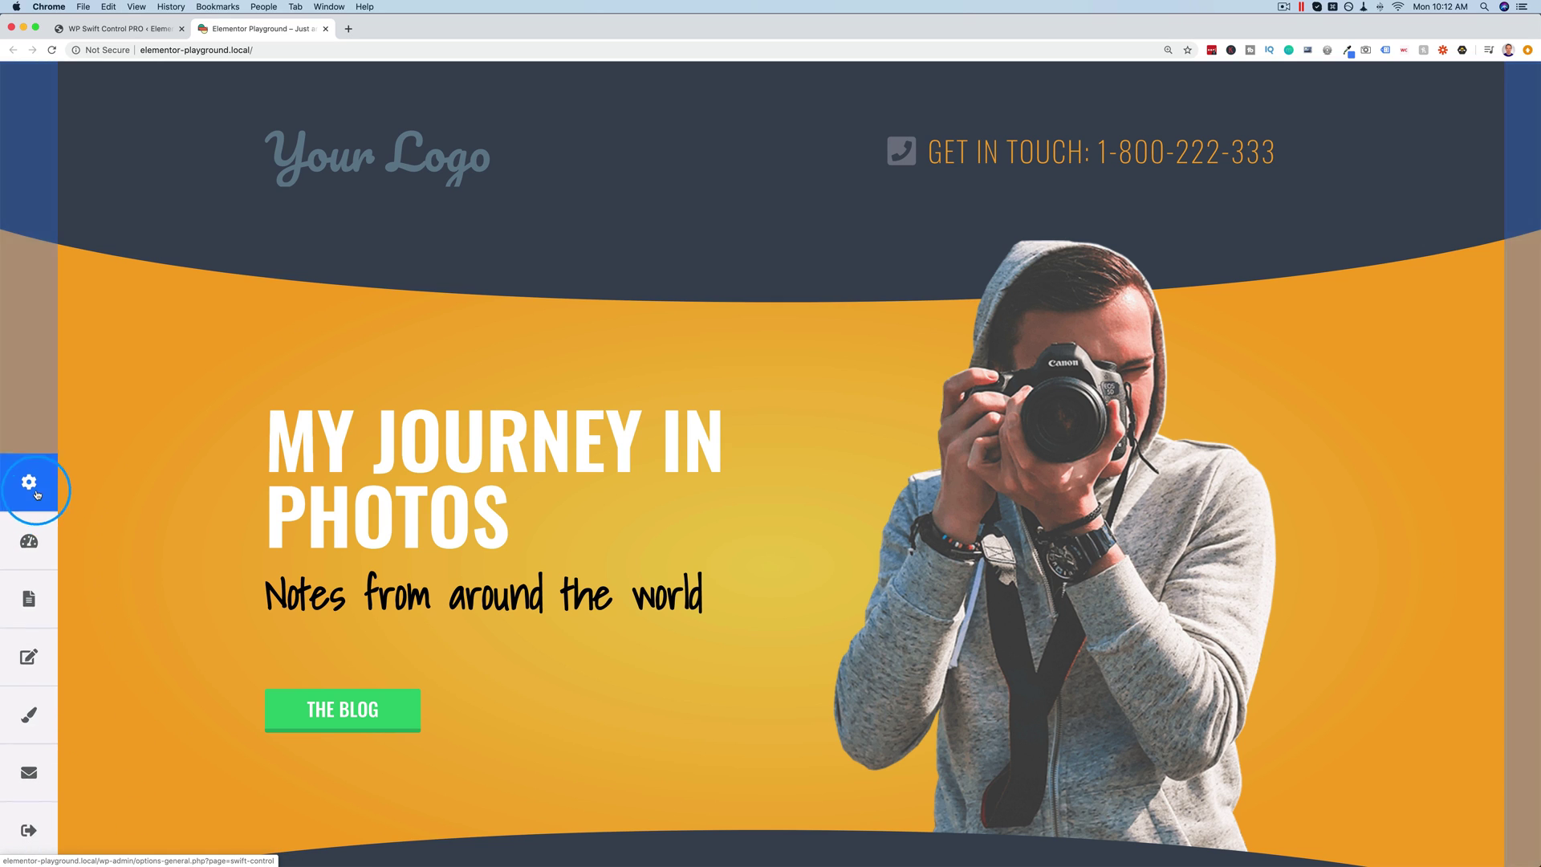
left_click_drag(36, 487, 48, 450)
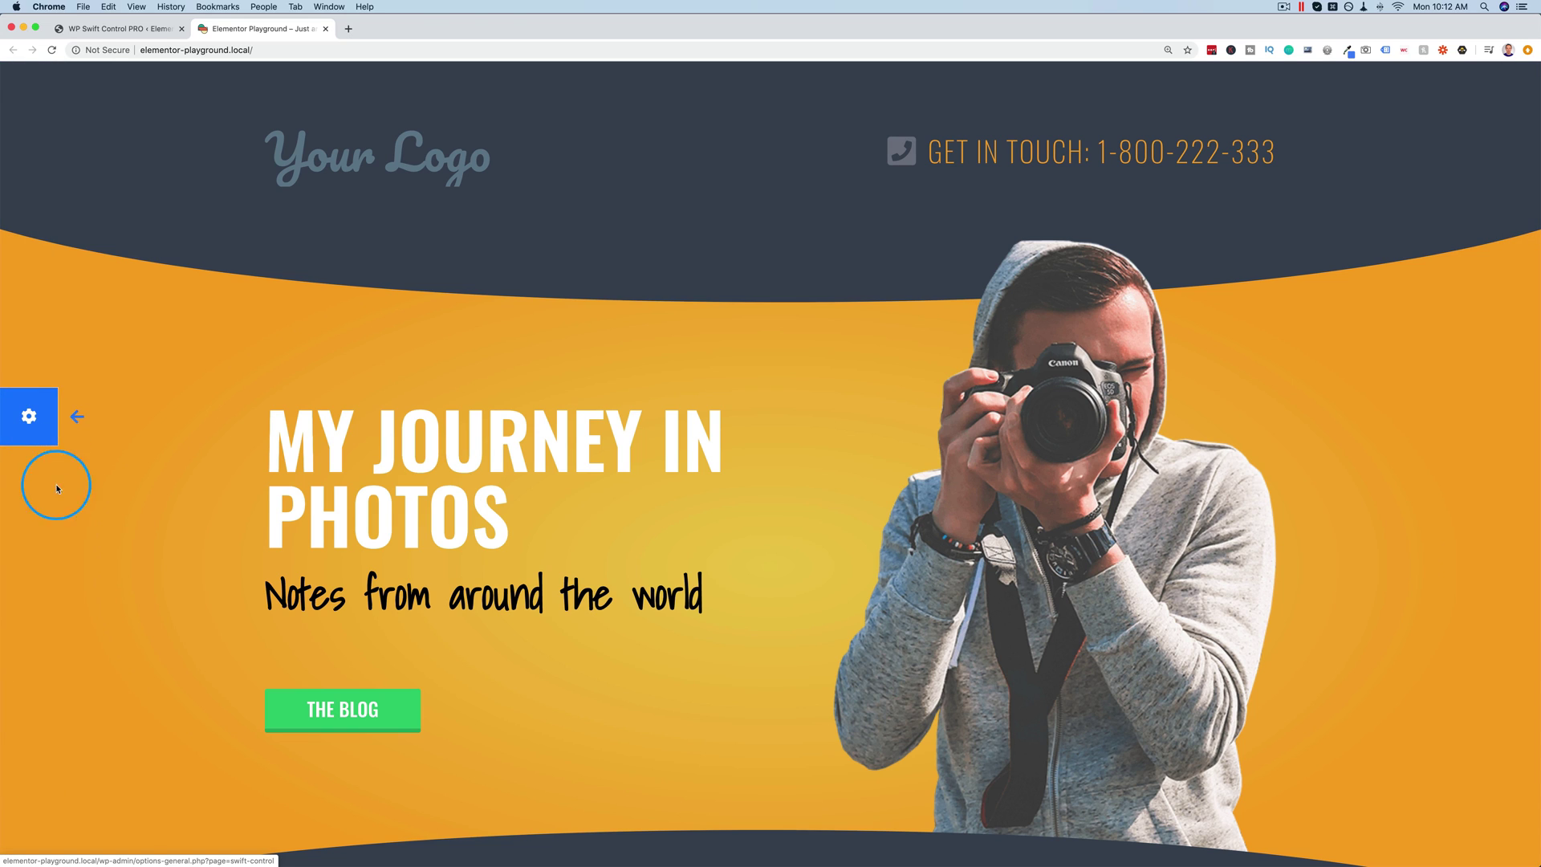
Step: Reload the page, drag the panel near the top, reload again, and drag it back down
left_click(50, 52)
left_click(45, 399)
left_click_drag(45, 399, 41, 161)
left_click(50, 51)
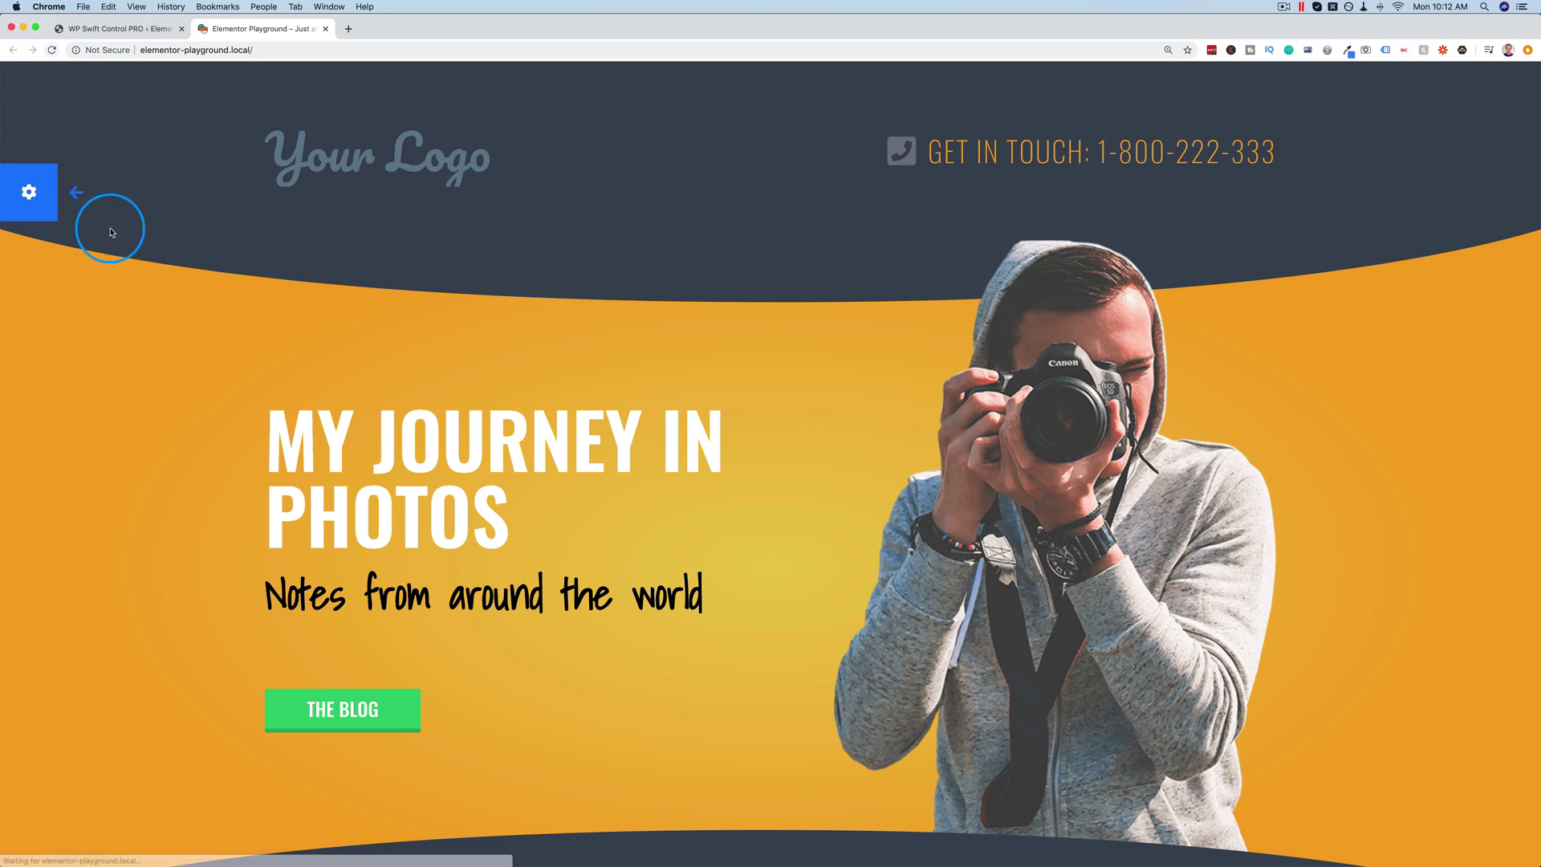
left_click_drag(29, 217, 27, 457)
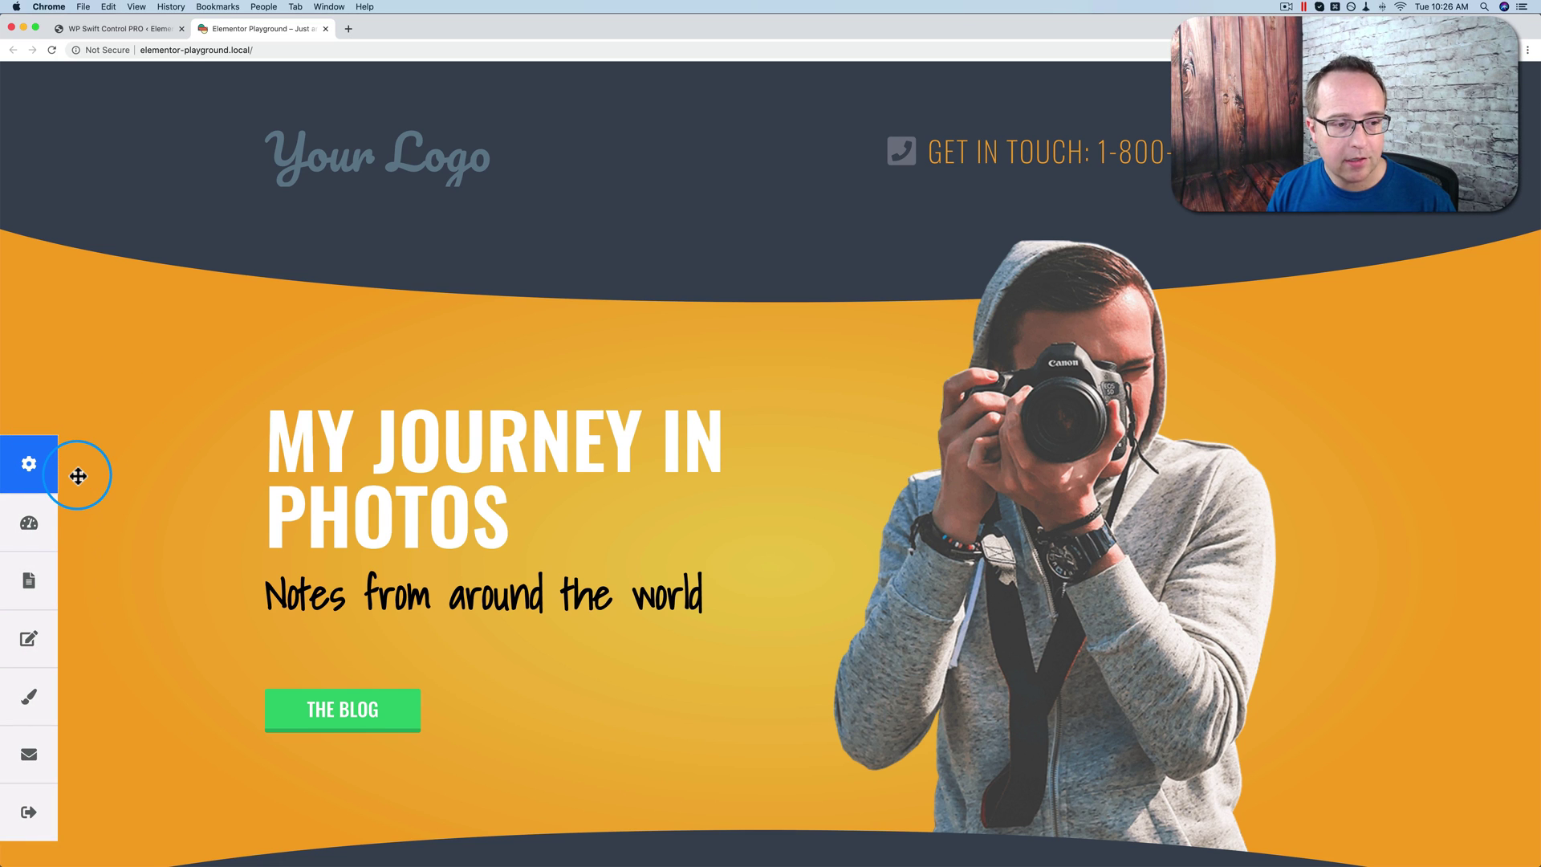
Step: Open the home page in Elementor, exit to the dashboard, then visit the 'My Journey in Photos' front page
scroll(78, 476, "down", 1)
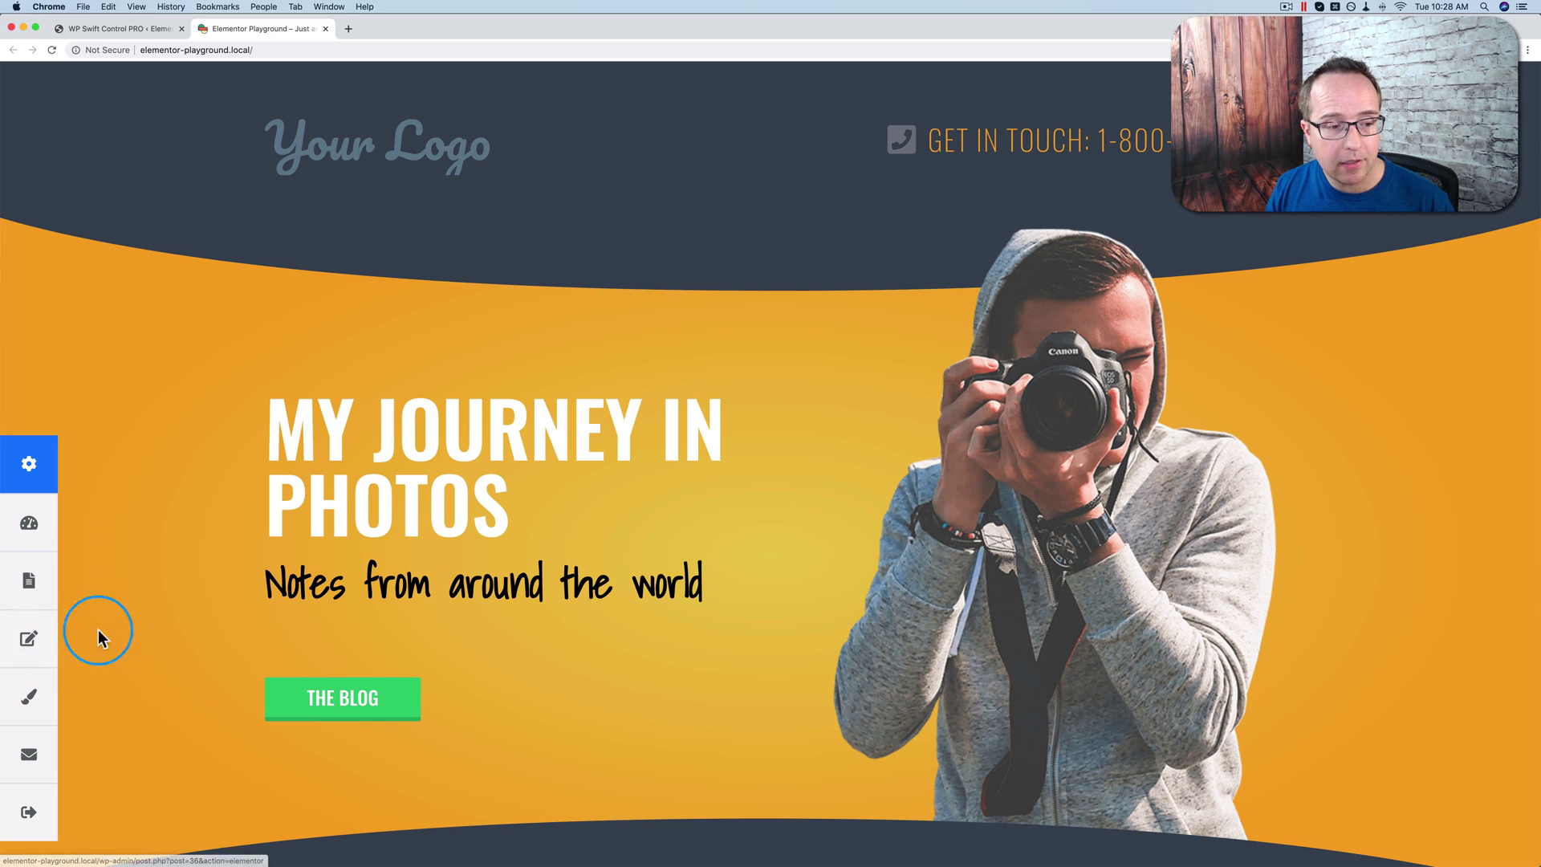
left_click(44, 647)
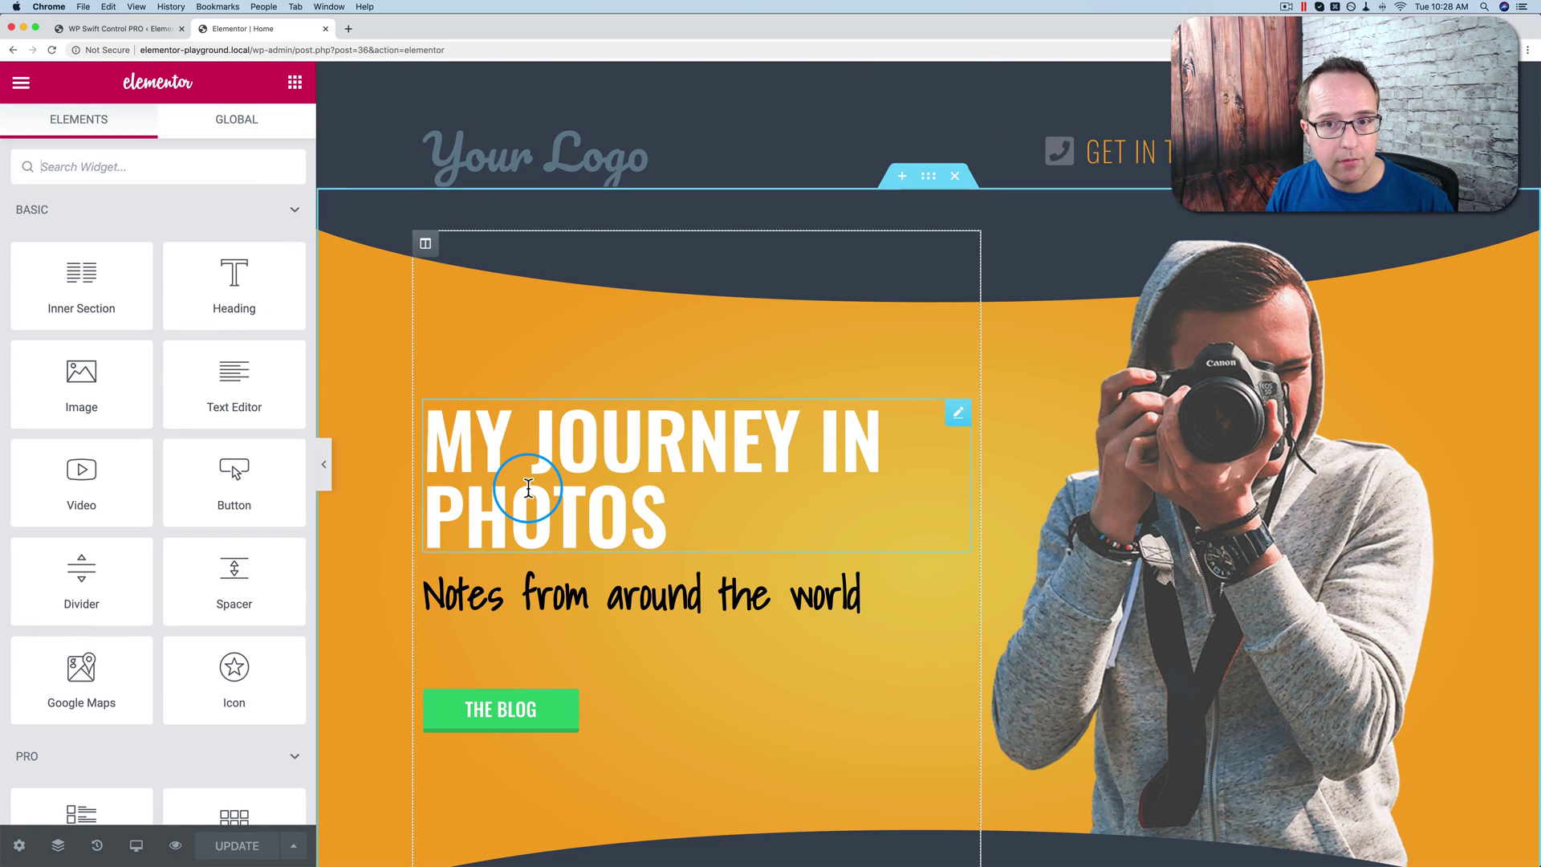
left_click(22, 90)
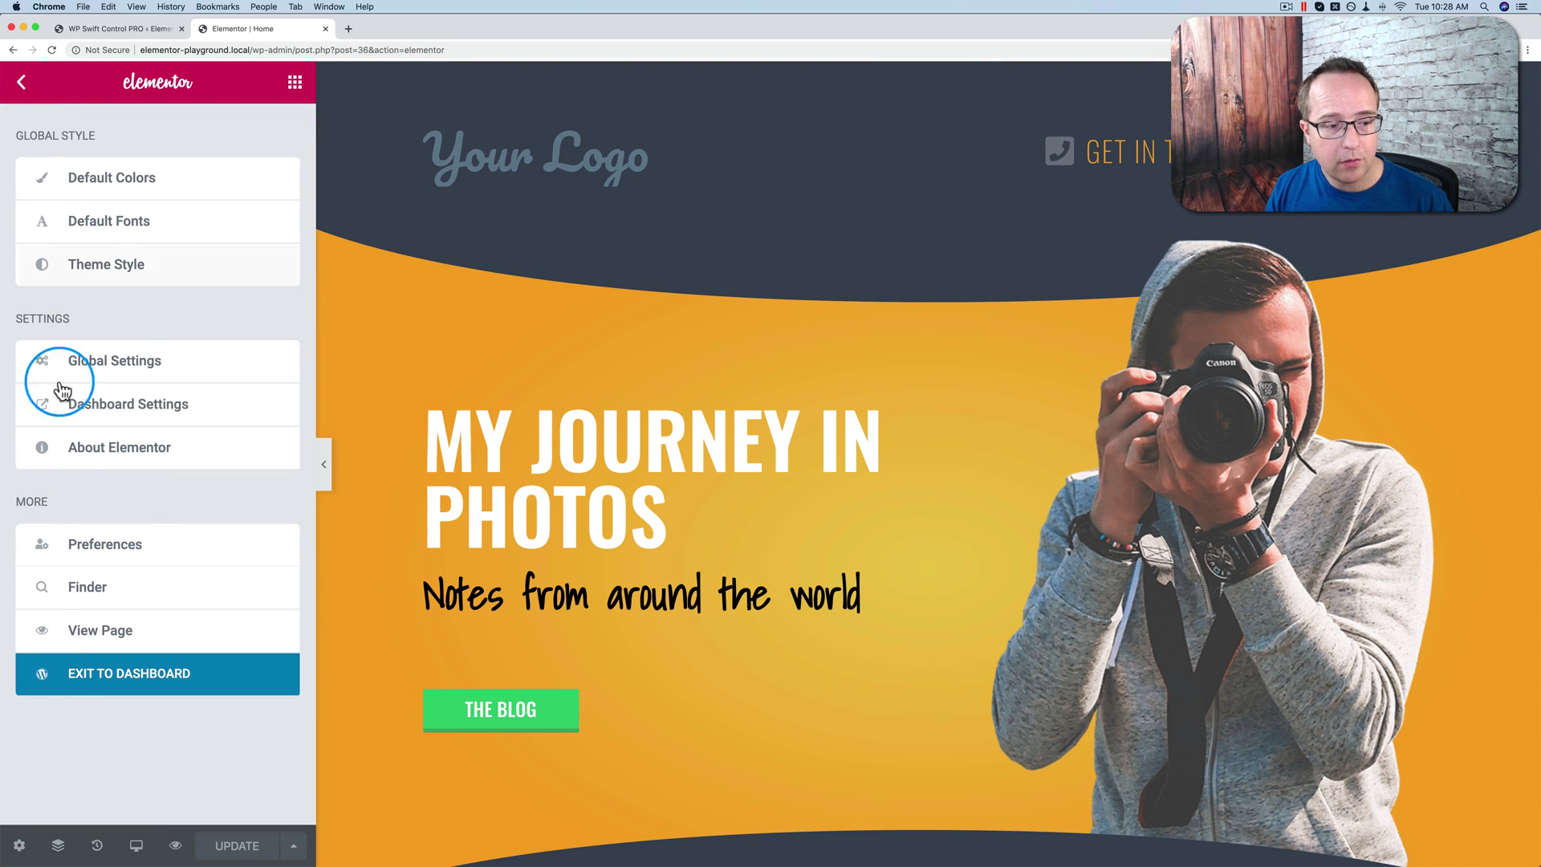
left_click(70, 677)
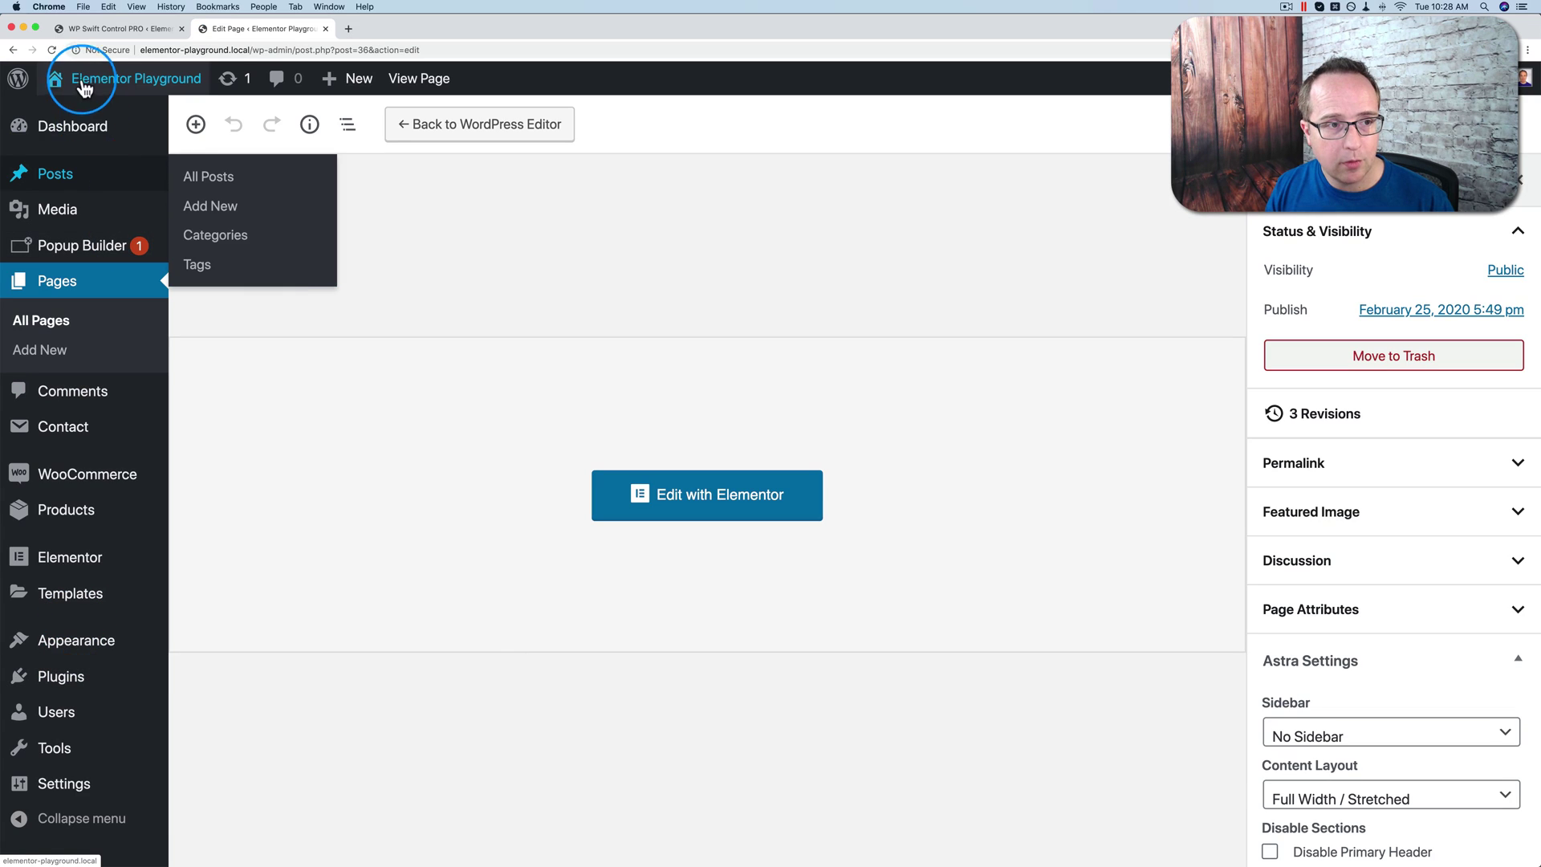
mouse_move(84, 78)
left_click(74, 117)
mouse_move(38, 477)
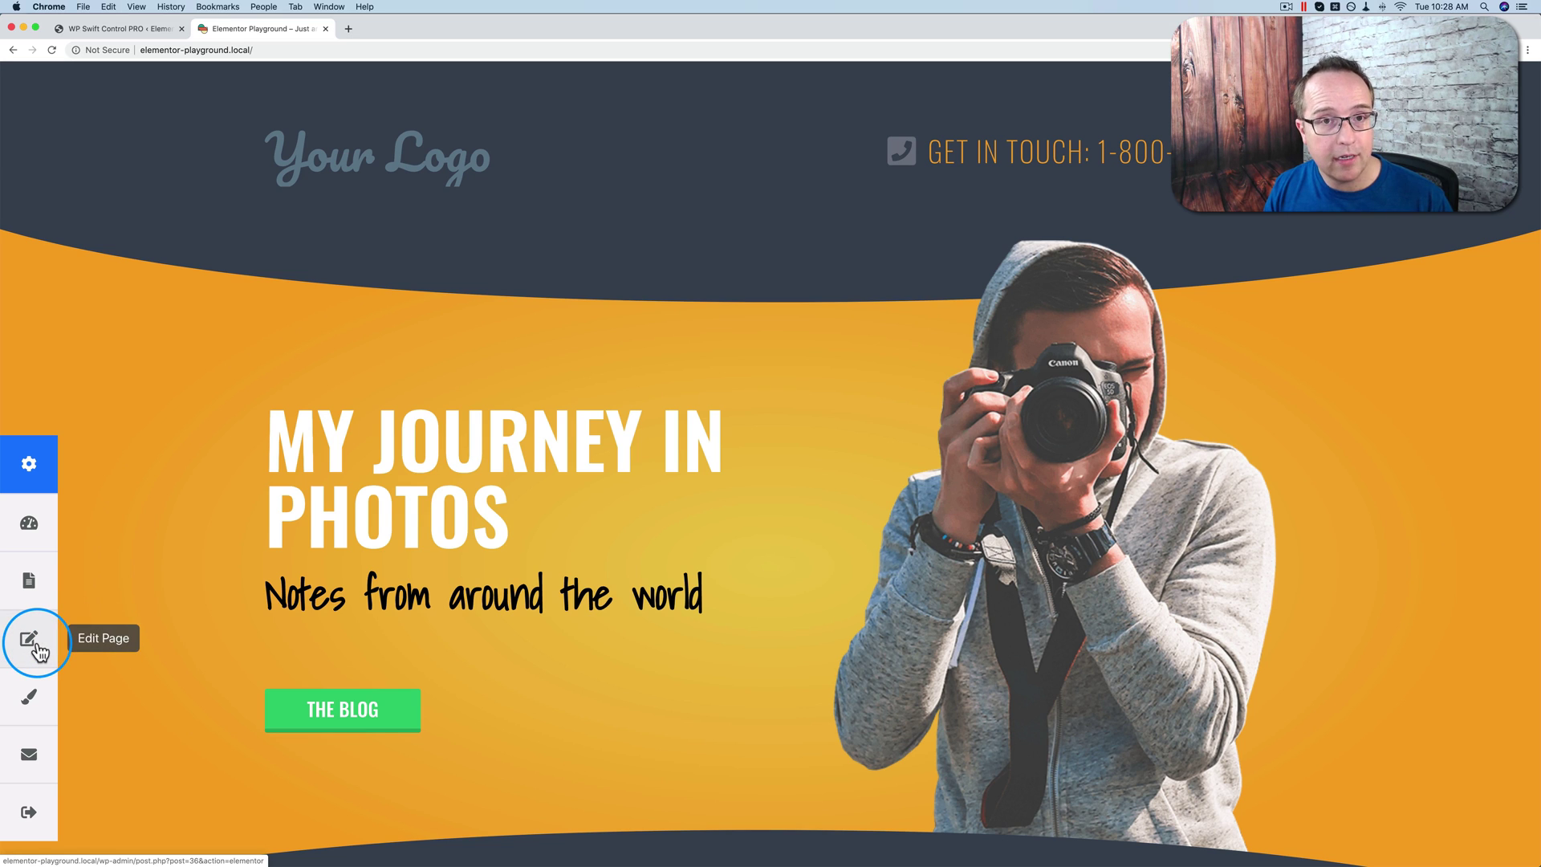
Step: Open the 'Intro to Donkey tricks' post, edit it from the Swift Control panel, then view it again
left_click(347, 709)
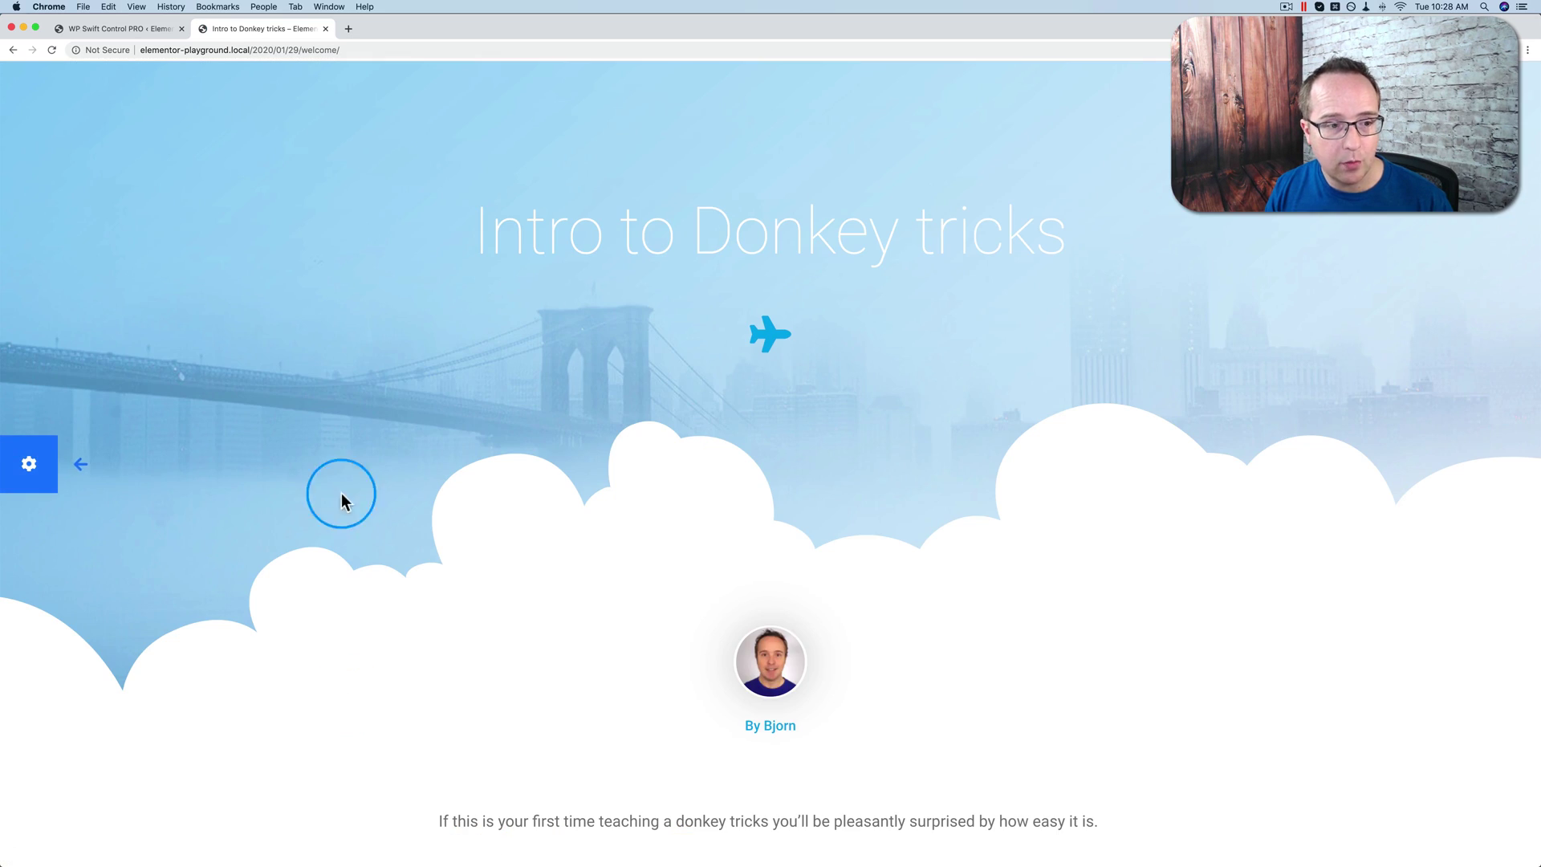
scroll(338, 425, "down", 2)
scroll(336, 407, "down", 3)
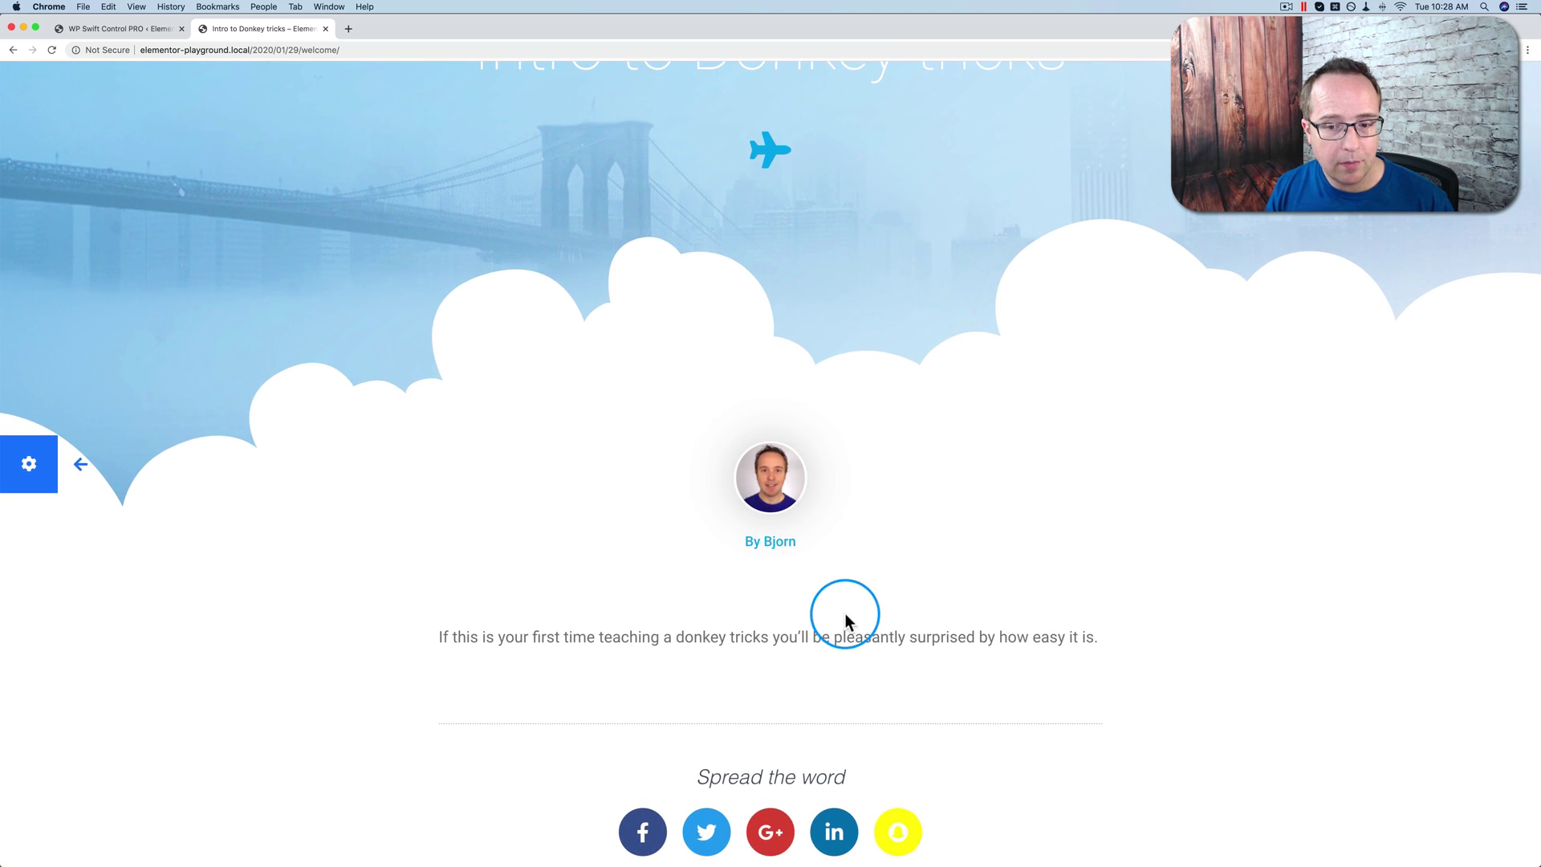
scroll(678, 637, "up", 3)
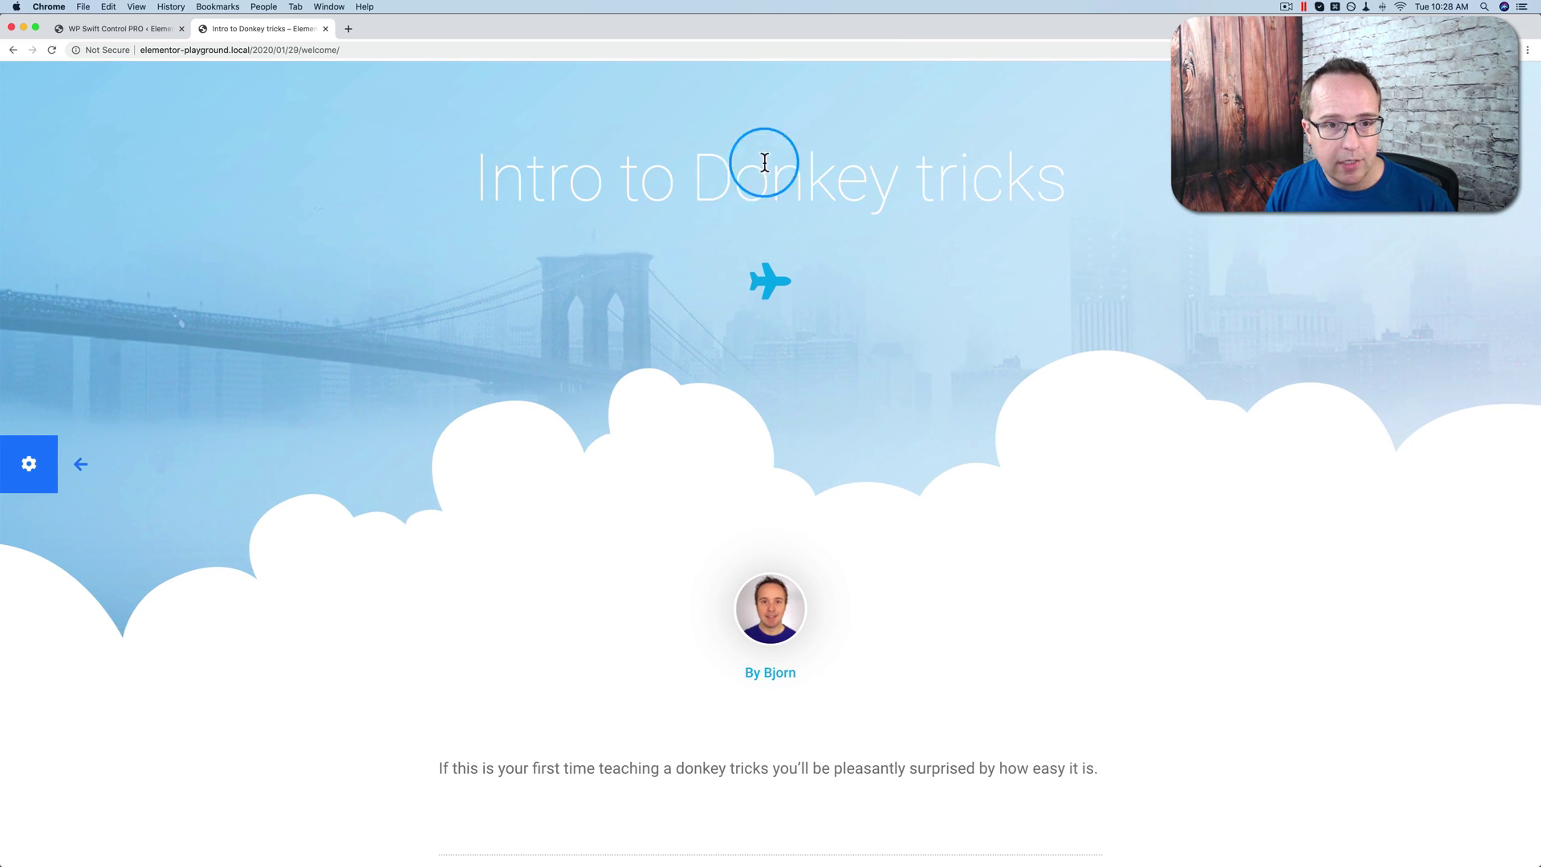
left_click(31, 465)
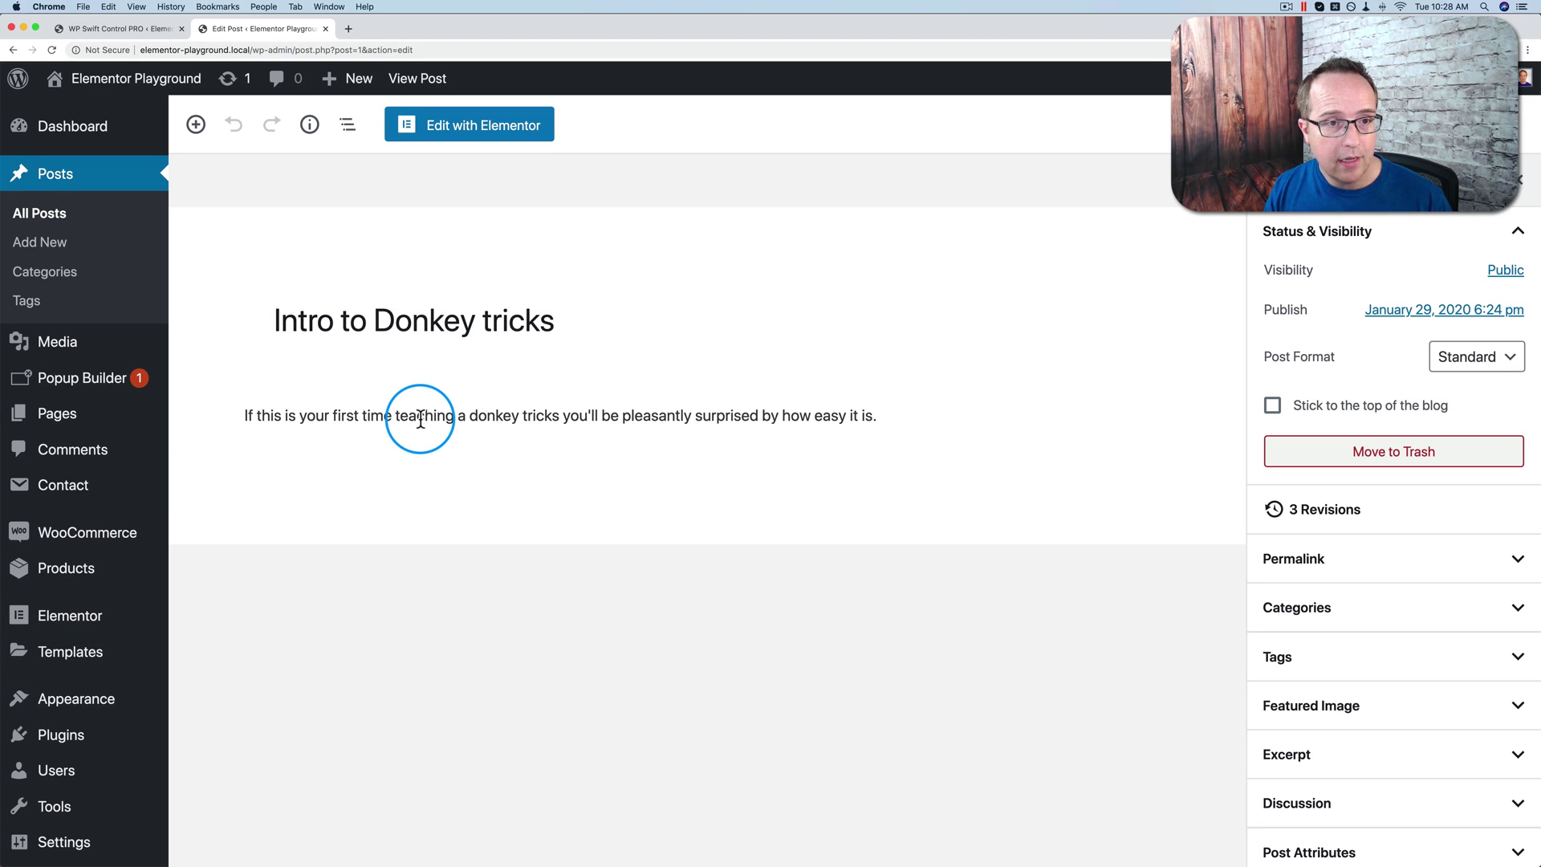
left_click(413, 78)
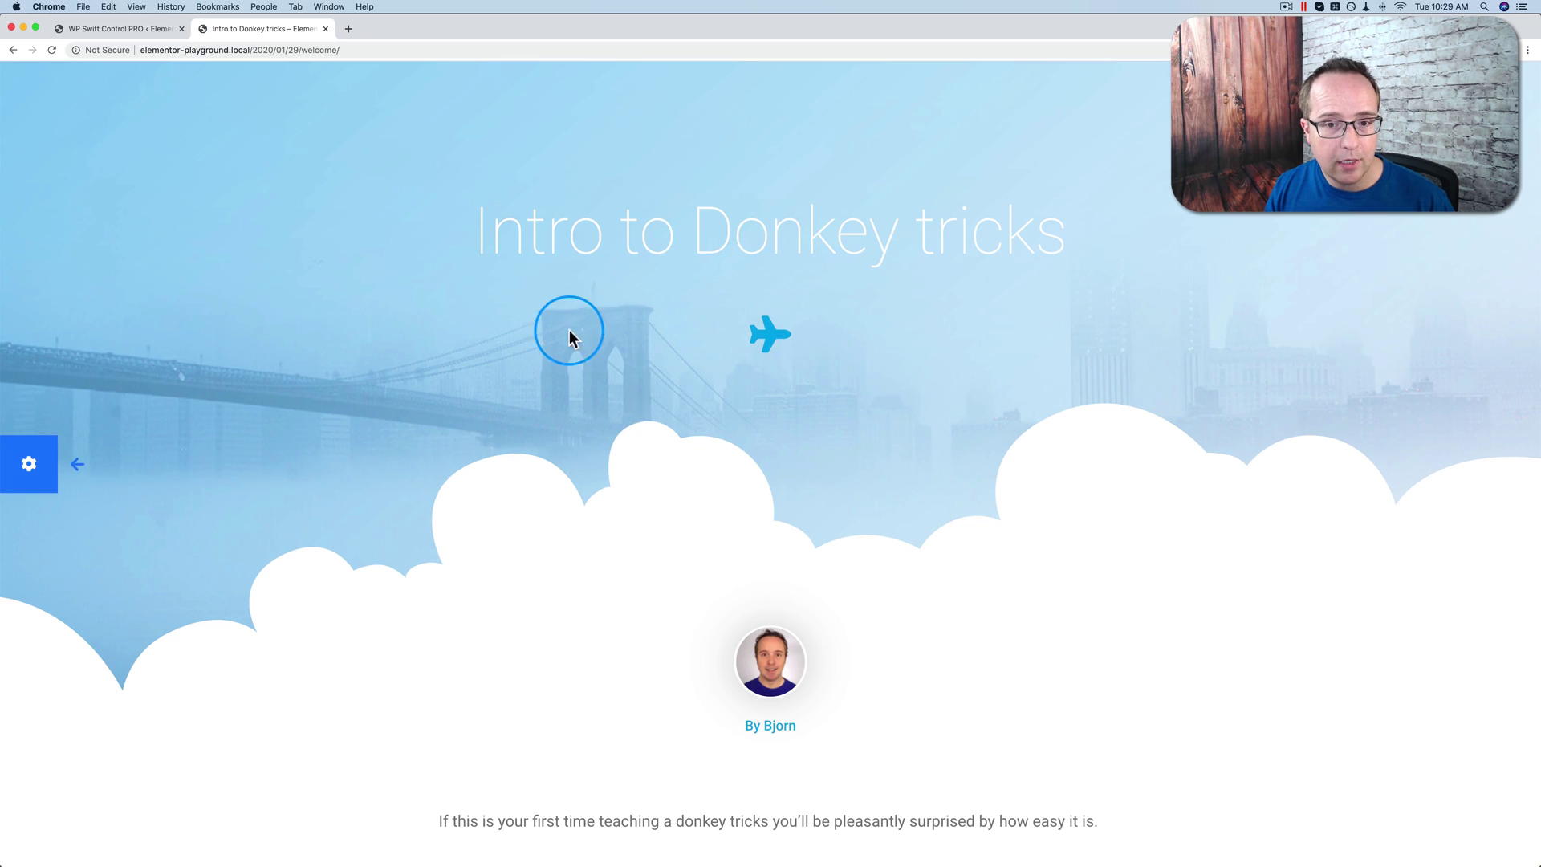
left_click(31, 465)
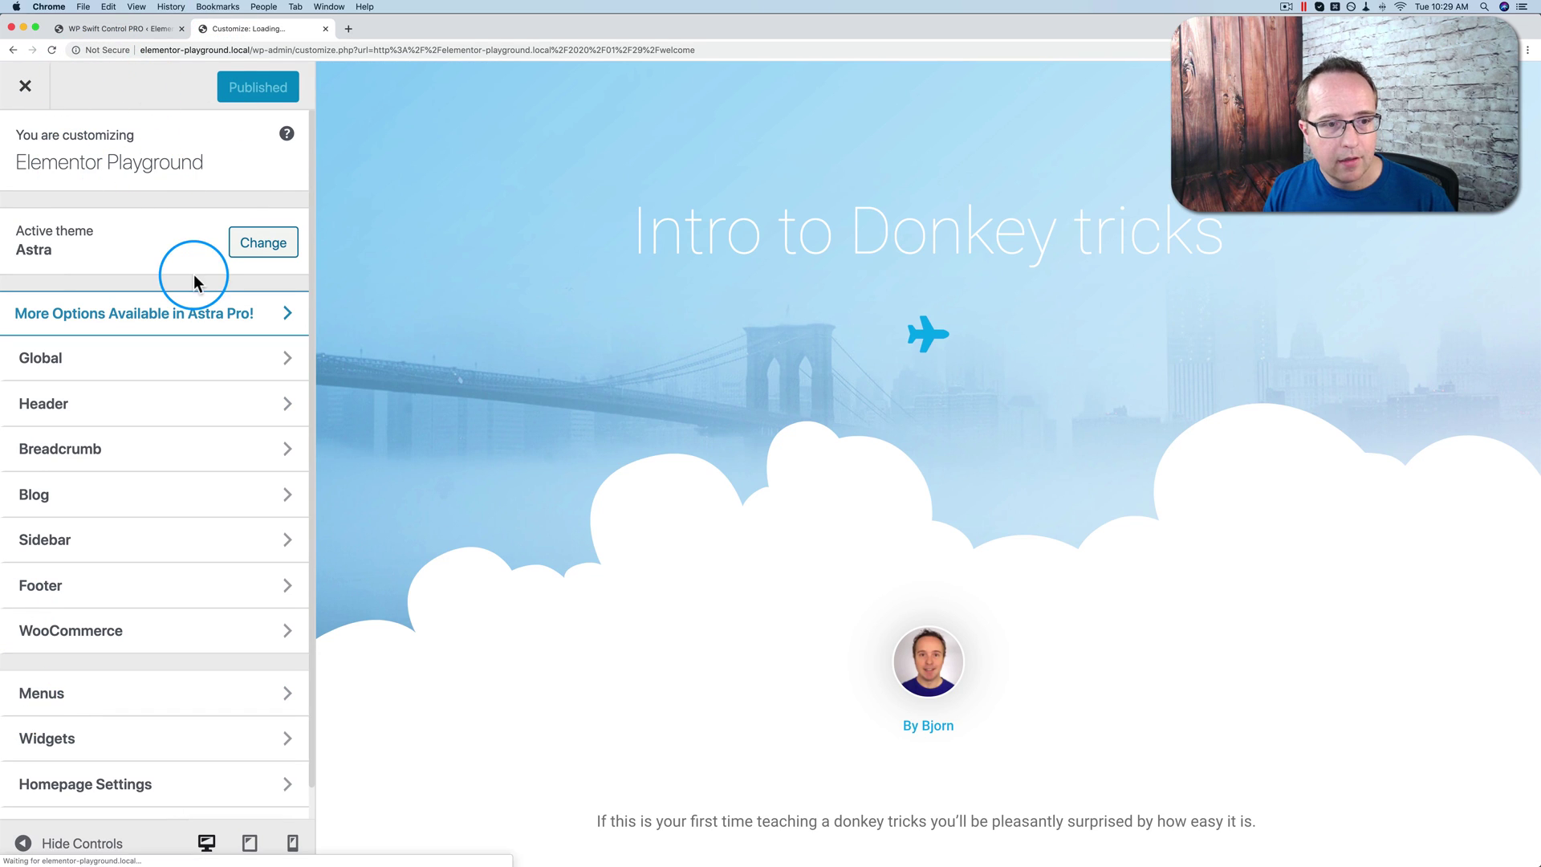
left_click(26, 85)
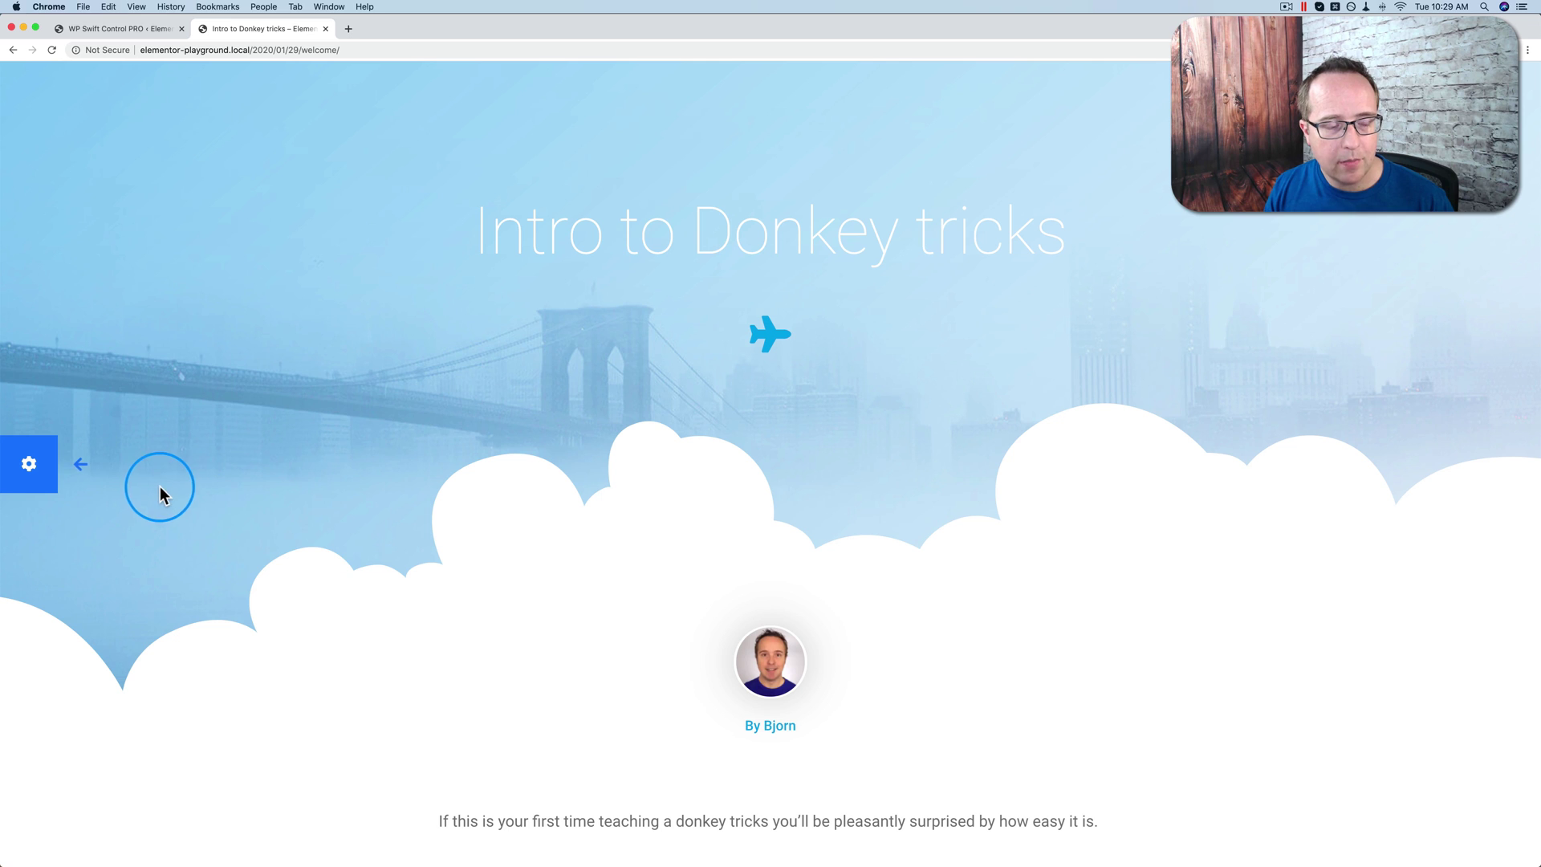
Step: Start a new contact form from the Swift Control panel's New Form link
left_click(29, 466)
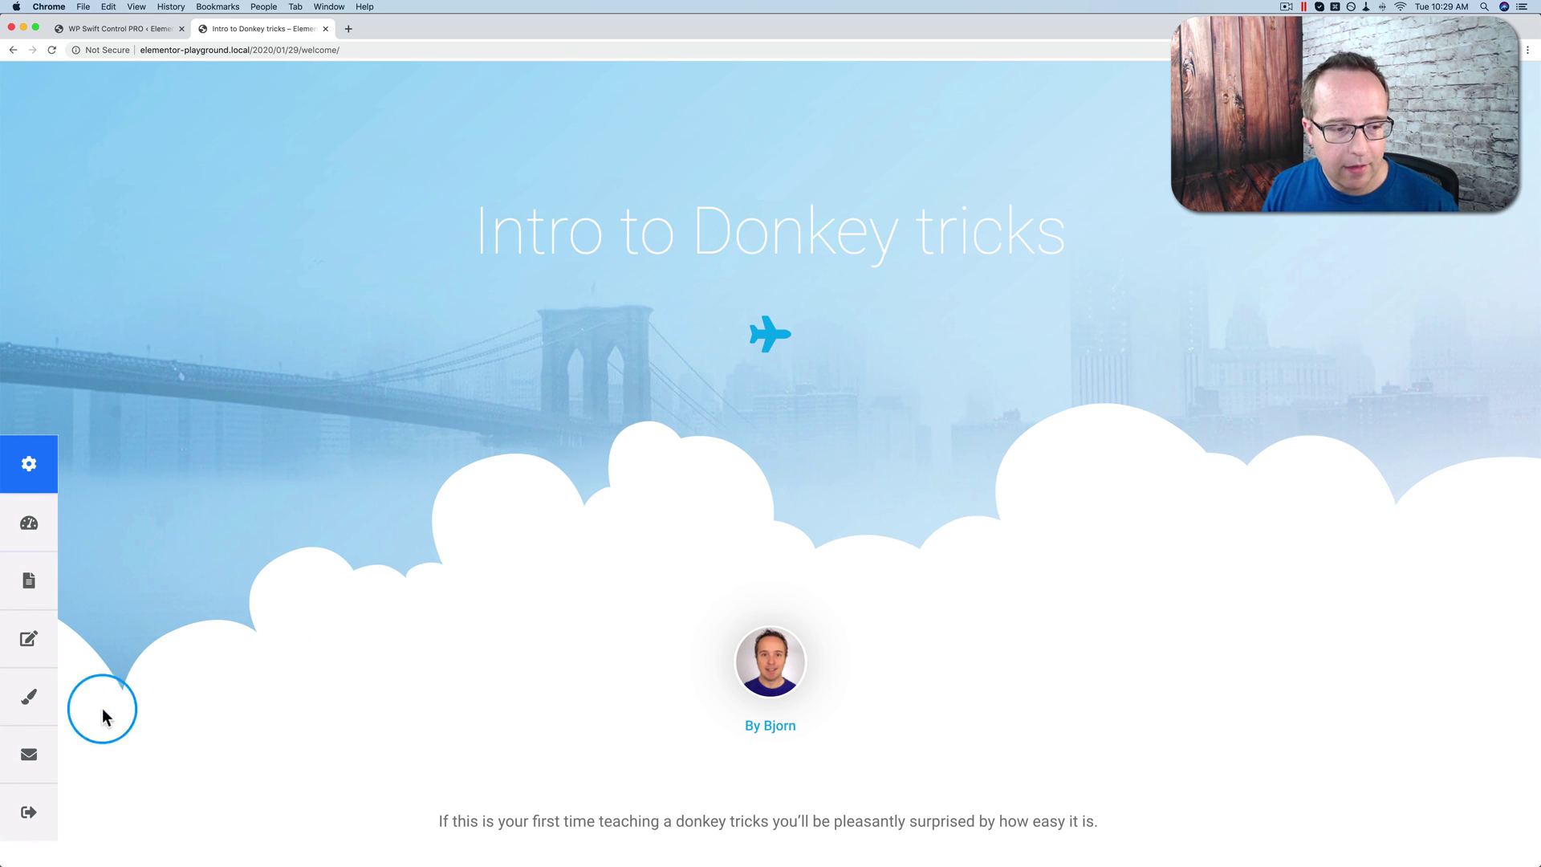
left_click(41, 750)
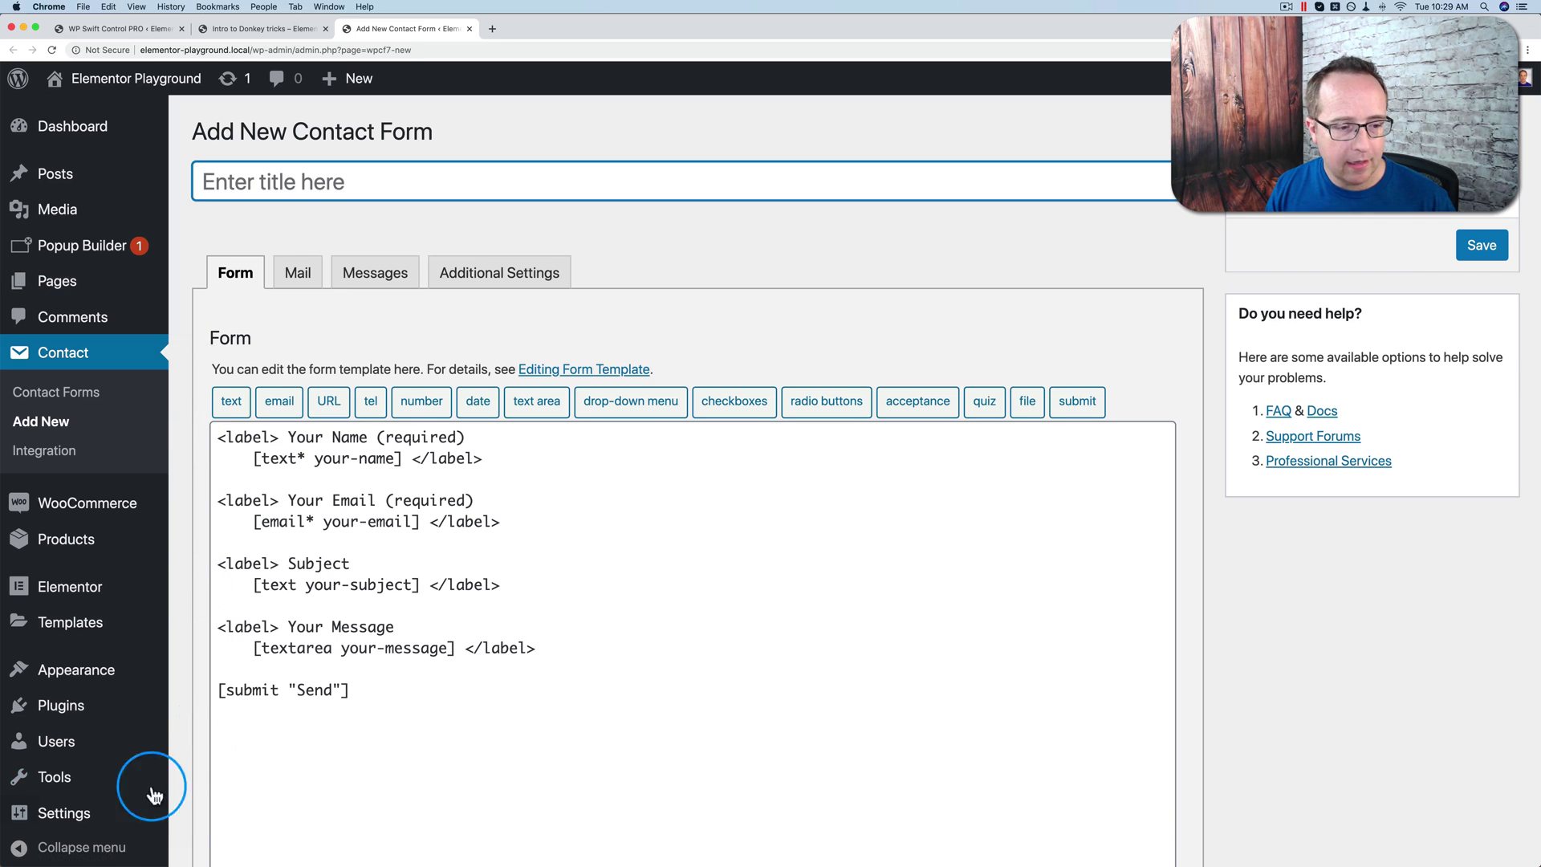
Step: Open the WP Swift Control PRO settings and check Include Settings under Export Widgets
mouse_move(76, 816)
left_click(261, 809)
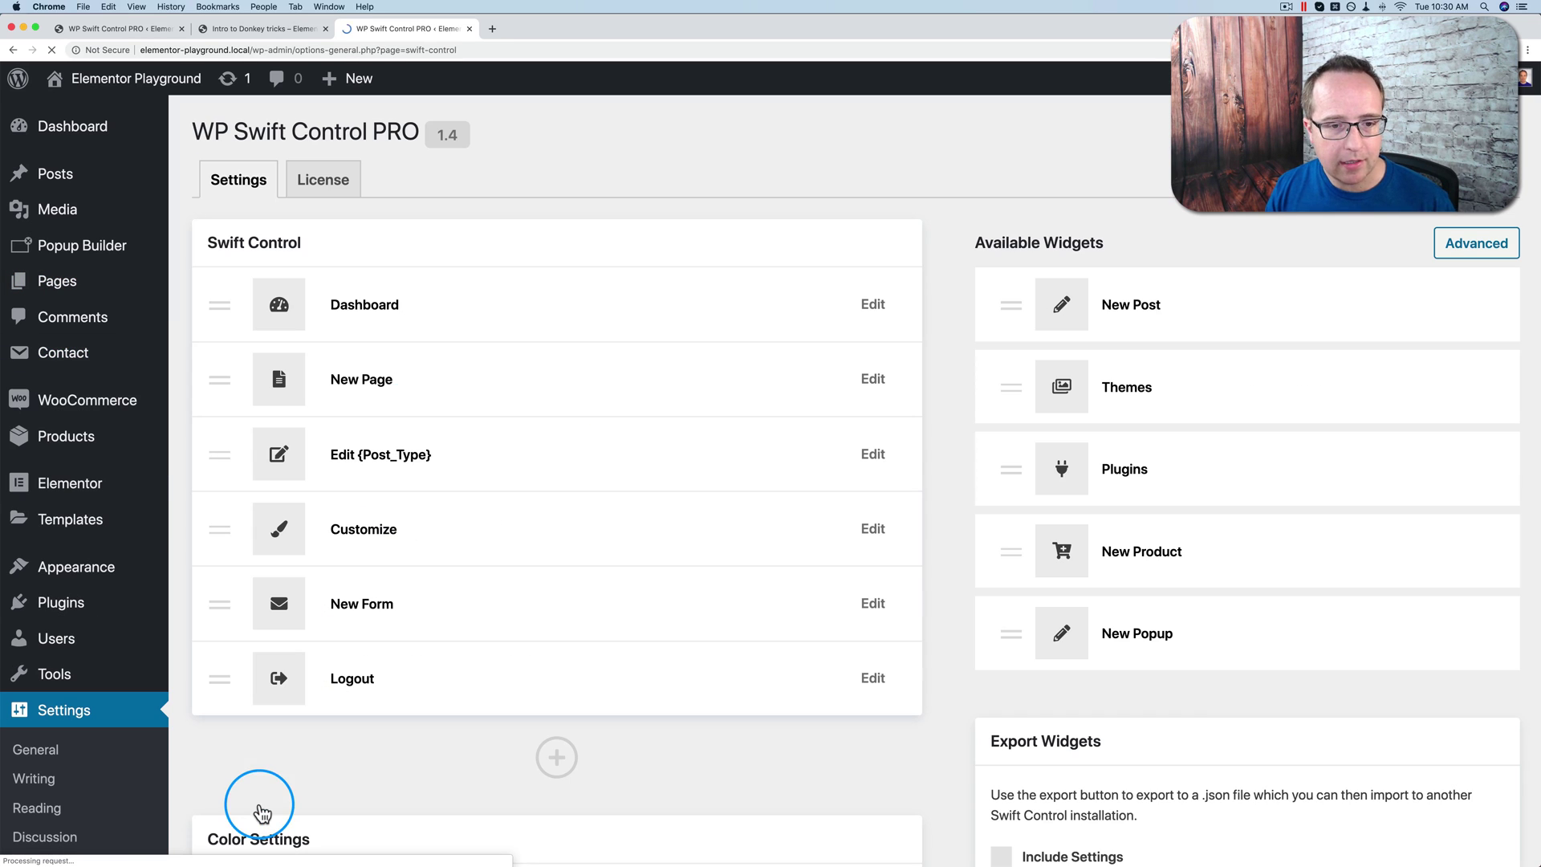
scroll(923, 306, "down", 3)
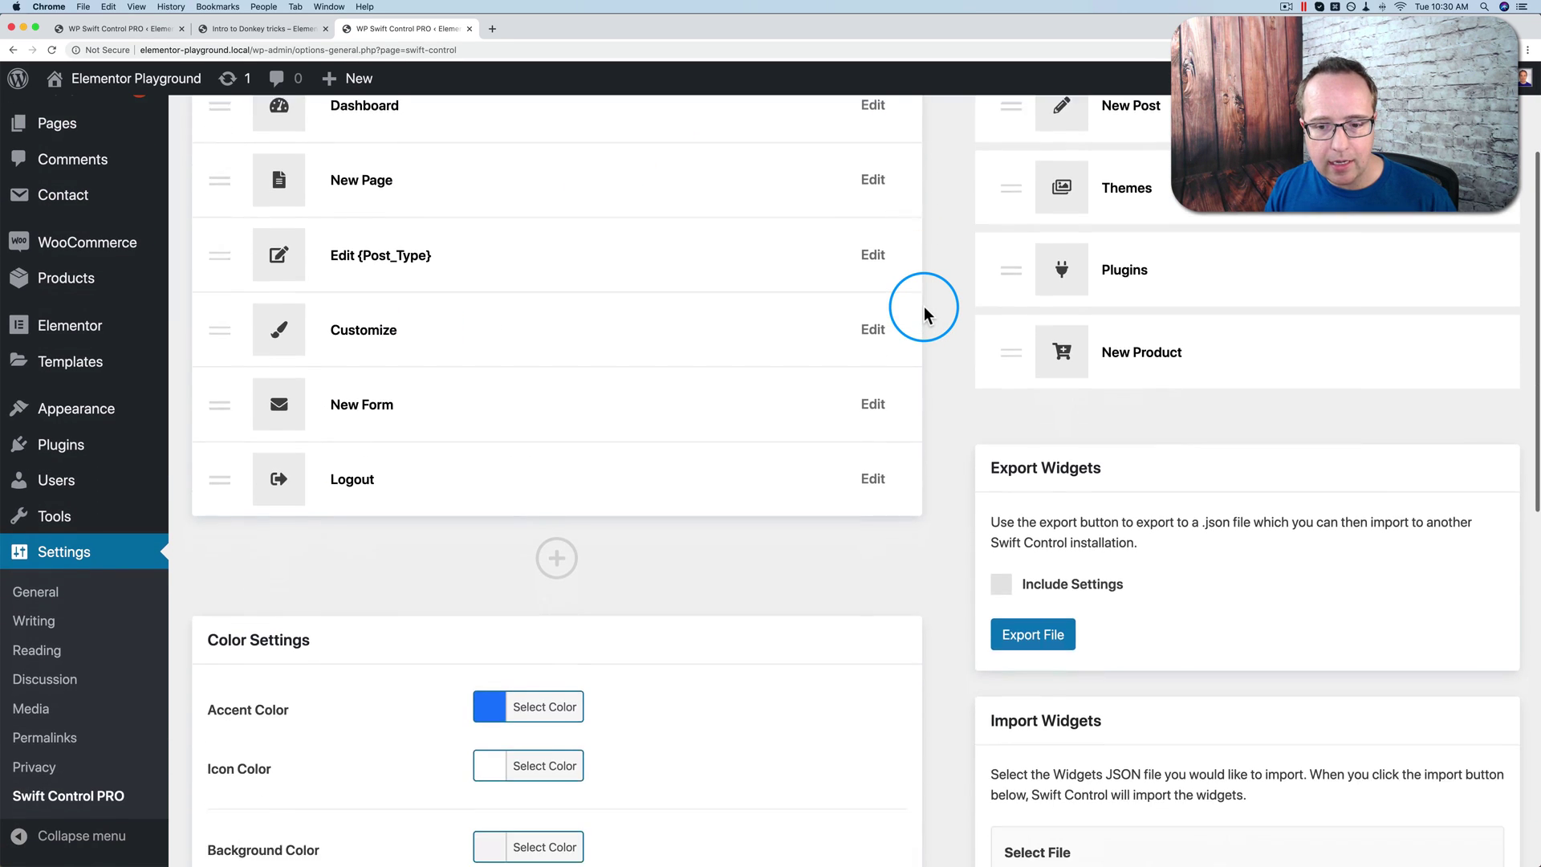
scroll(923, 306, "down", 2)
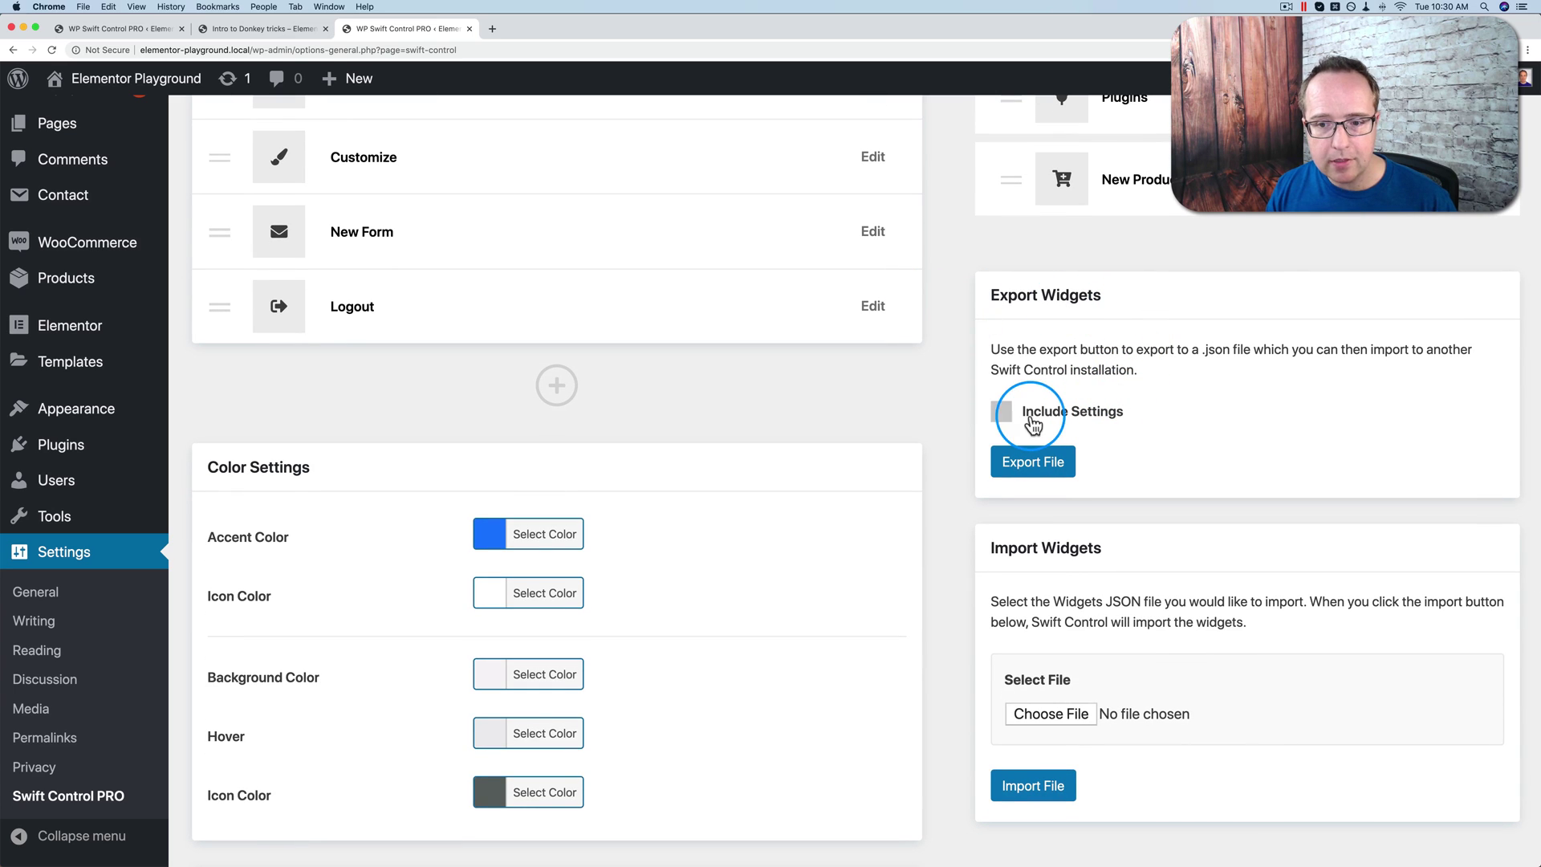
left_click(1003, 412)
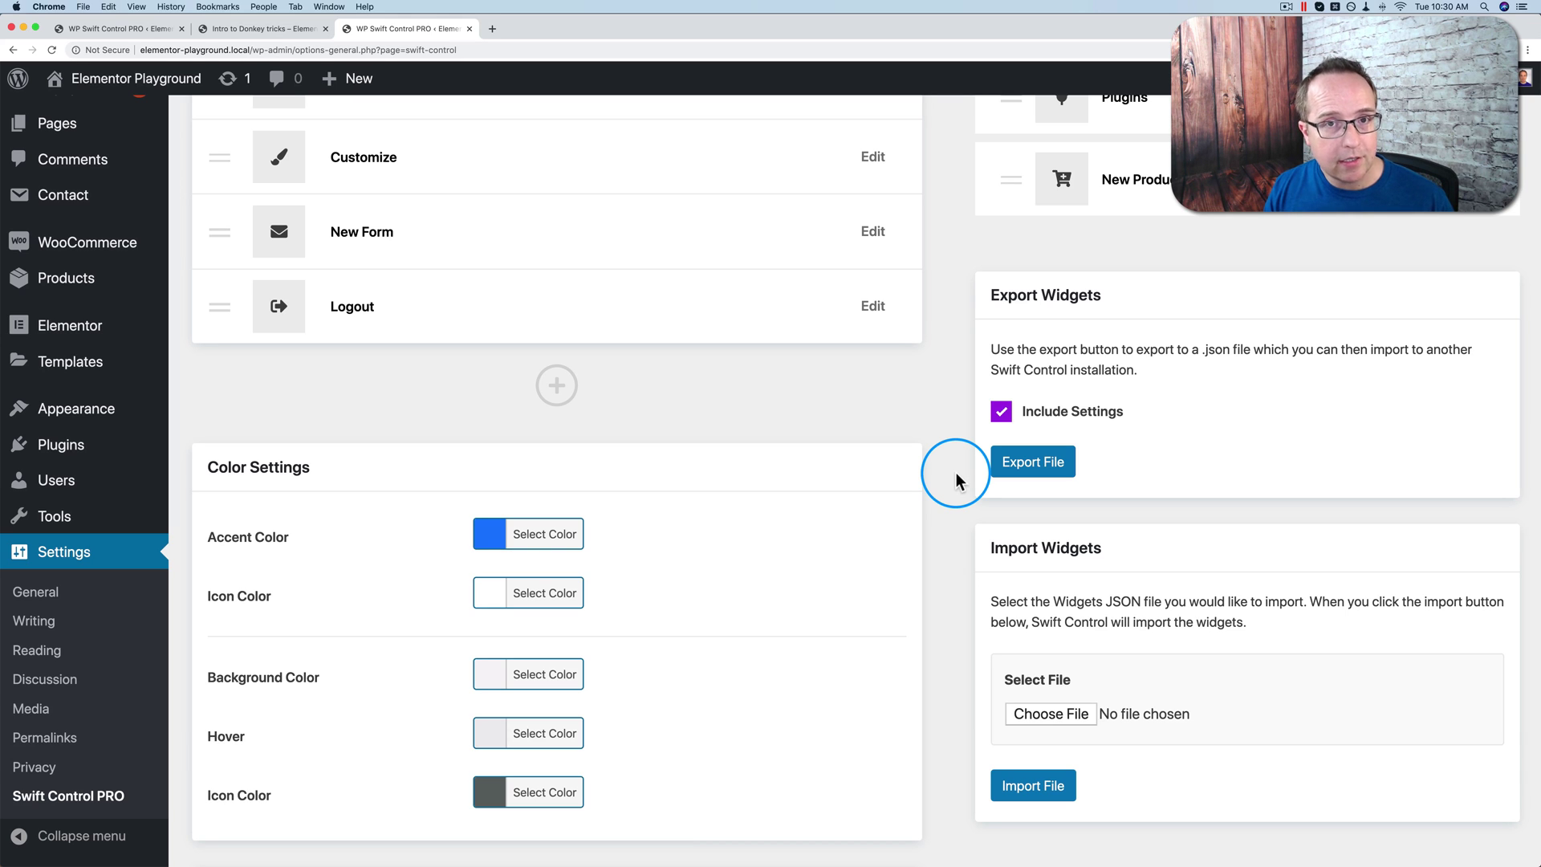
Step: Scroll through the Swift Control PRO settings to review the Misc options
scroll(915, 484, "up", 5)
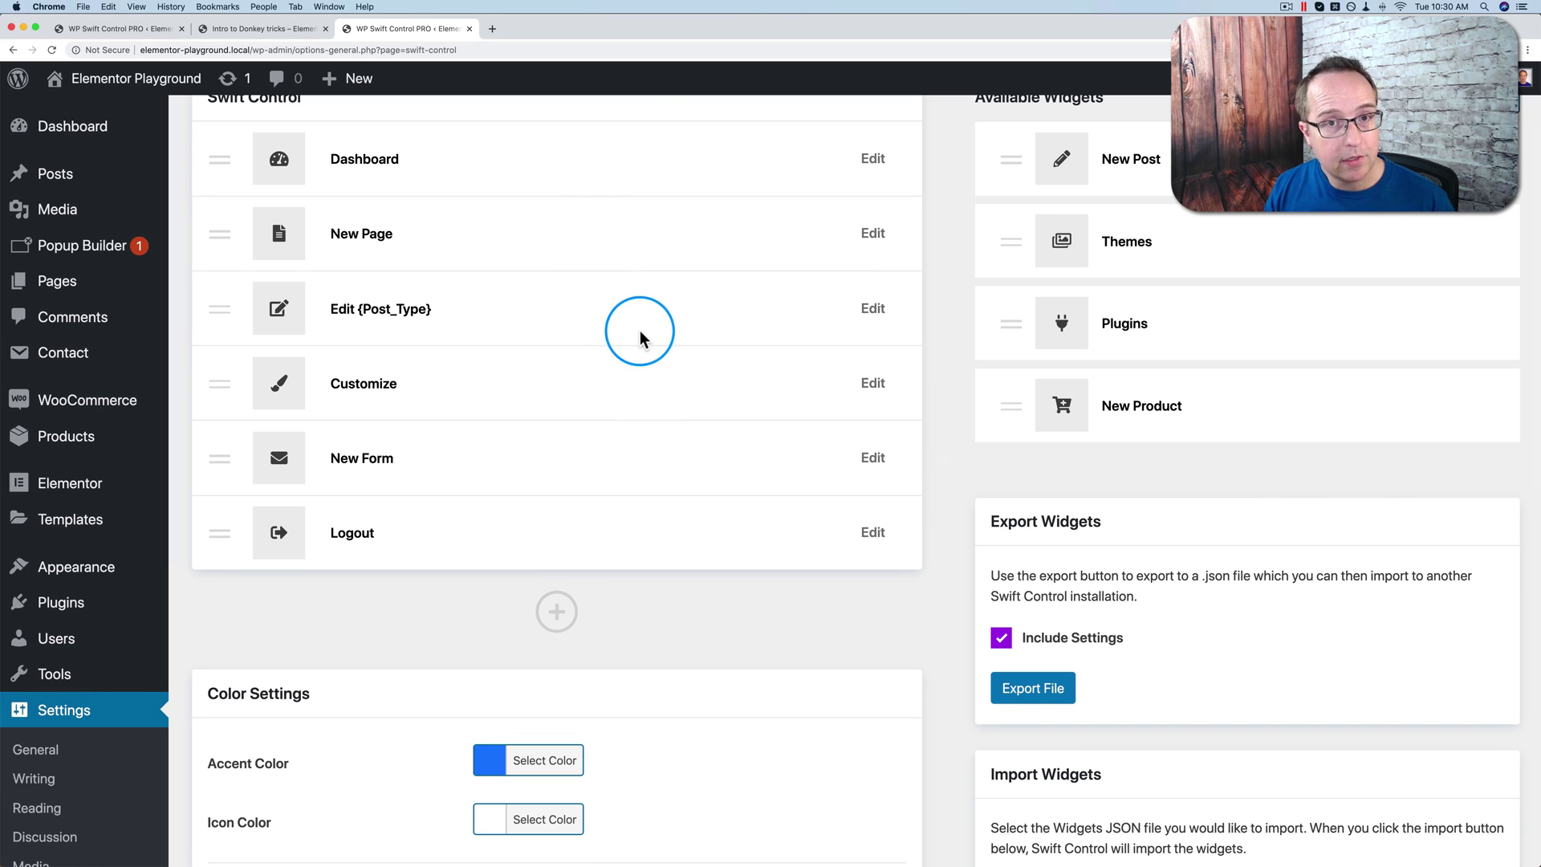
scroll(904, 431, "down", 9)
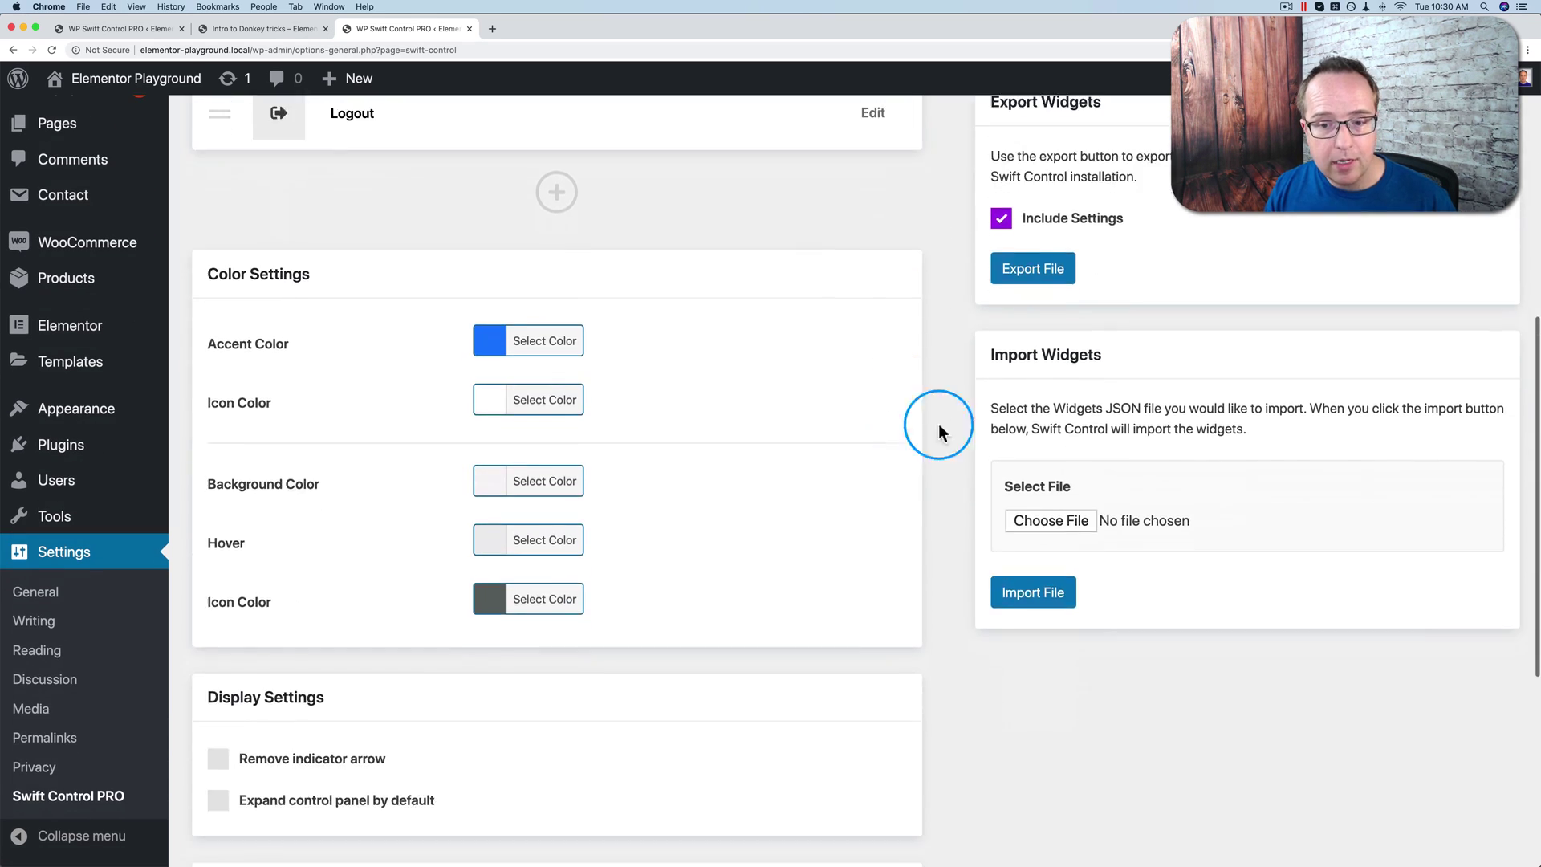
scroll(1004, 272, "up", 2)
scroll(999, 370, "down", 2)
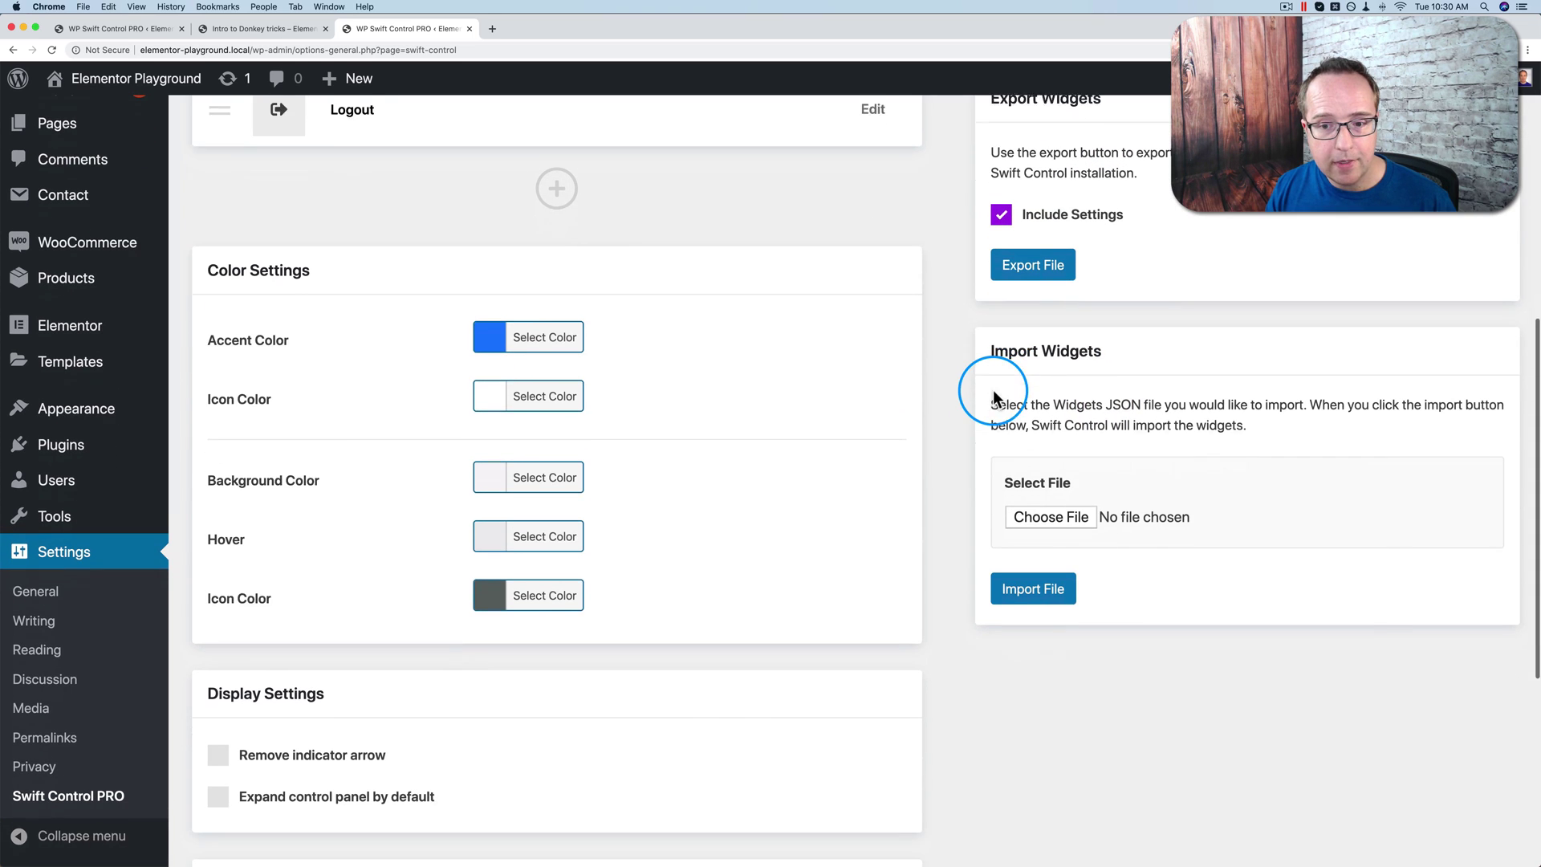
scroll(994, 389, "down", 1)
scroll(935, 425, "down", 8)
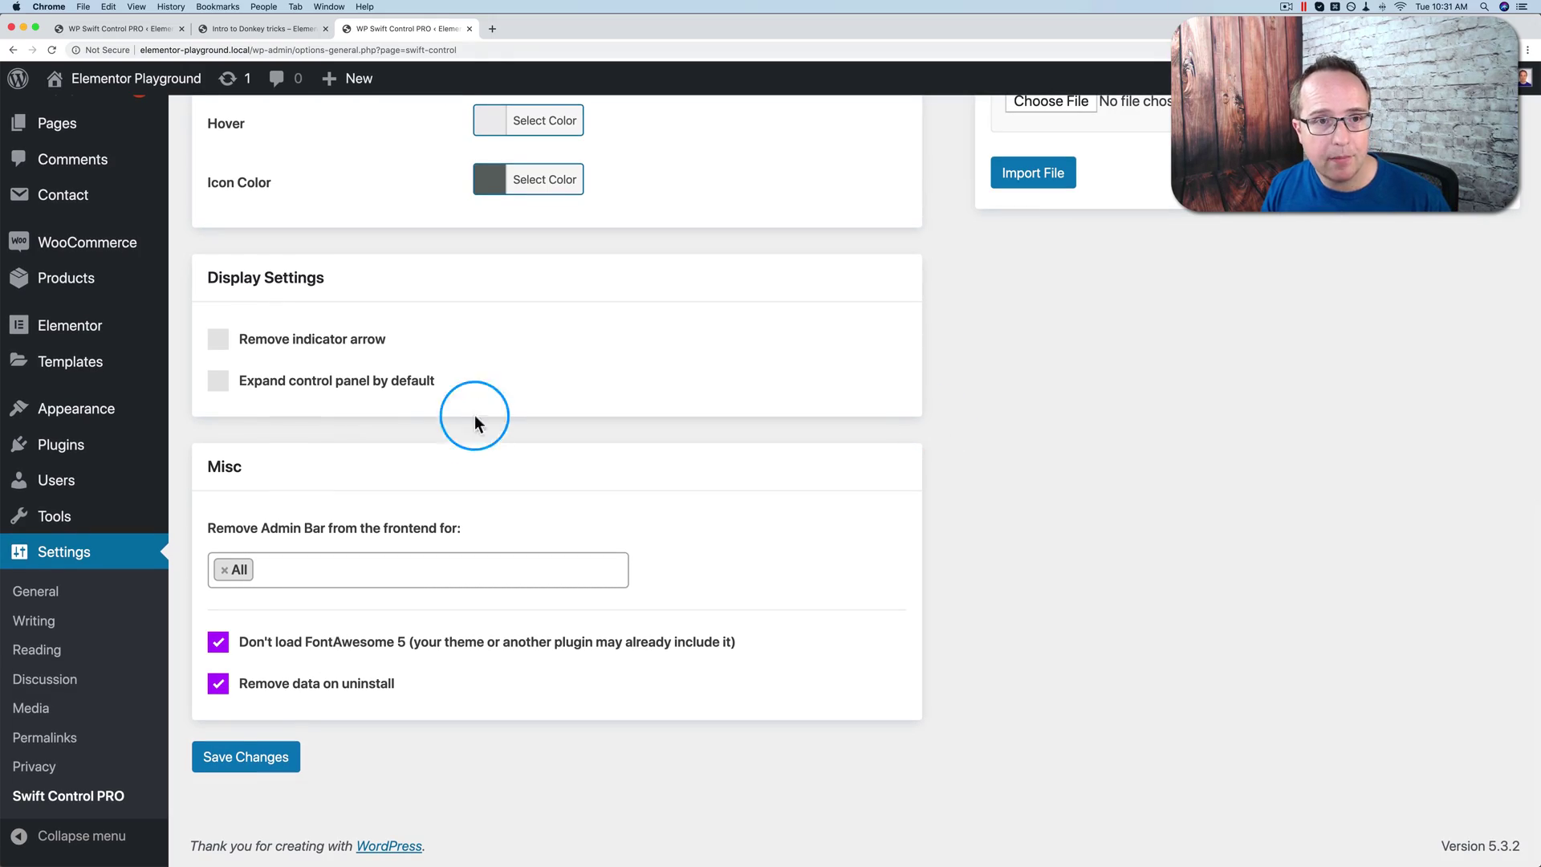
Step: Load wpswiftcontrol.com in a new tab and review the Pricing page's 58 yearly plan and PRO features
left_click(493, 28)
type("wpswiftcontrol.com")
key("Return")
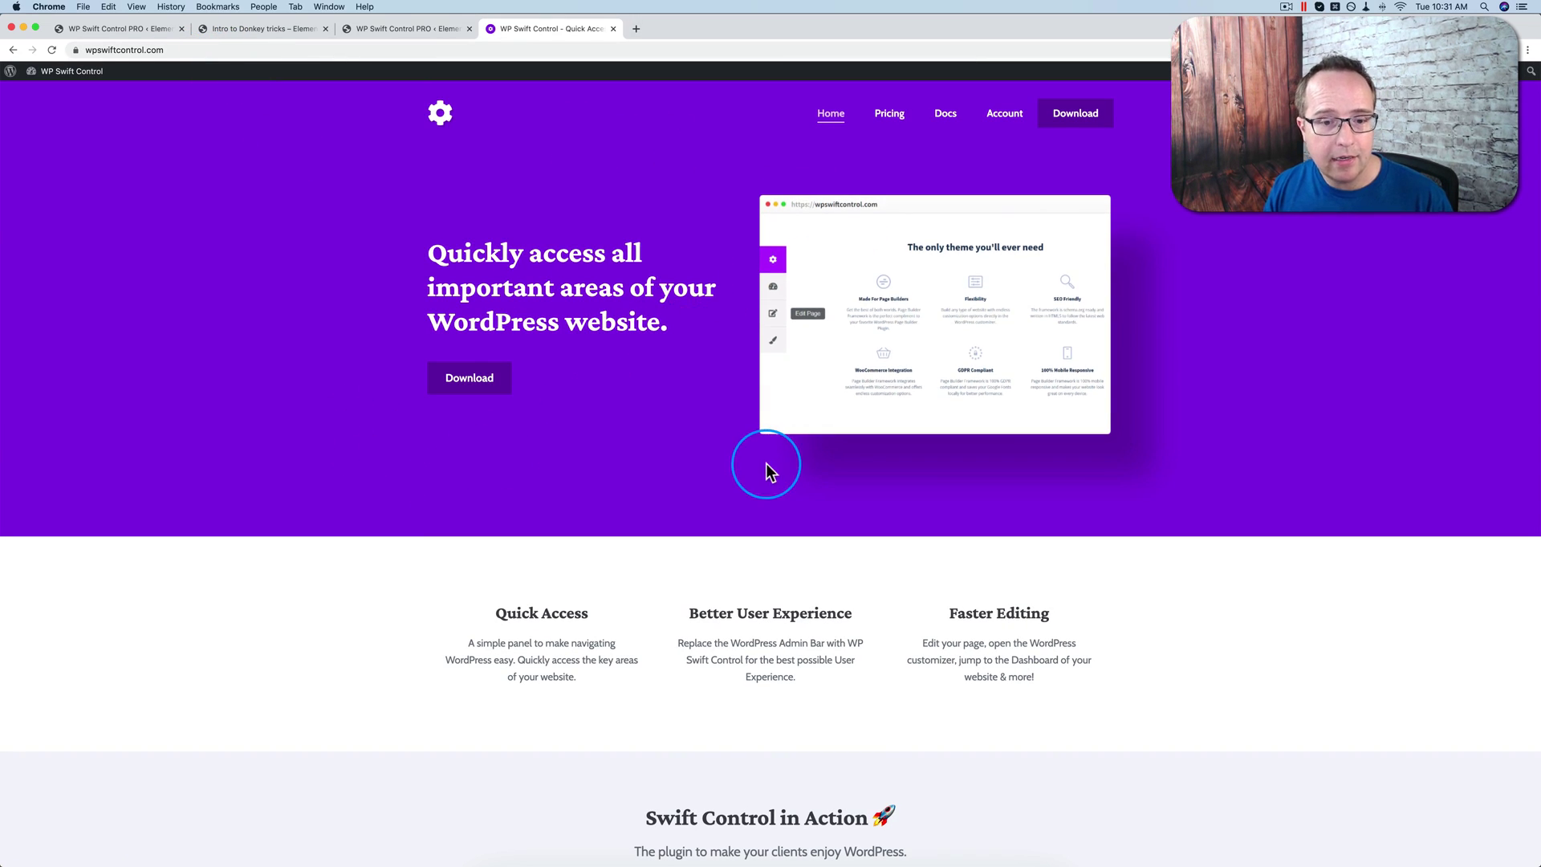
left_click(888, 117)
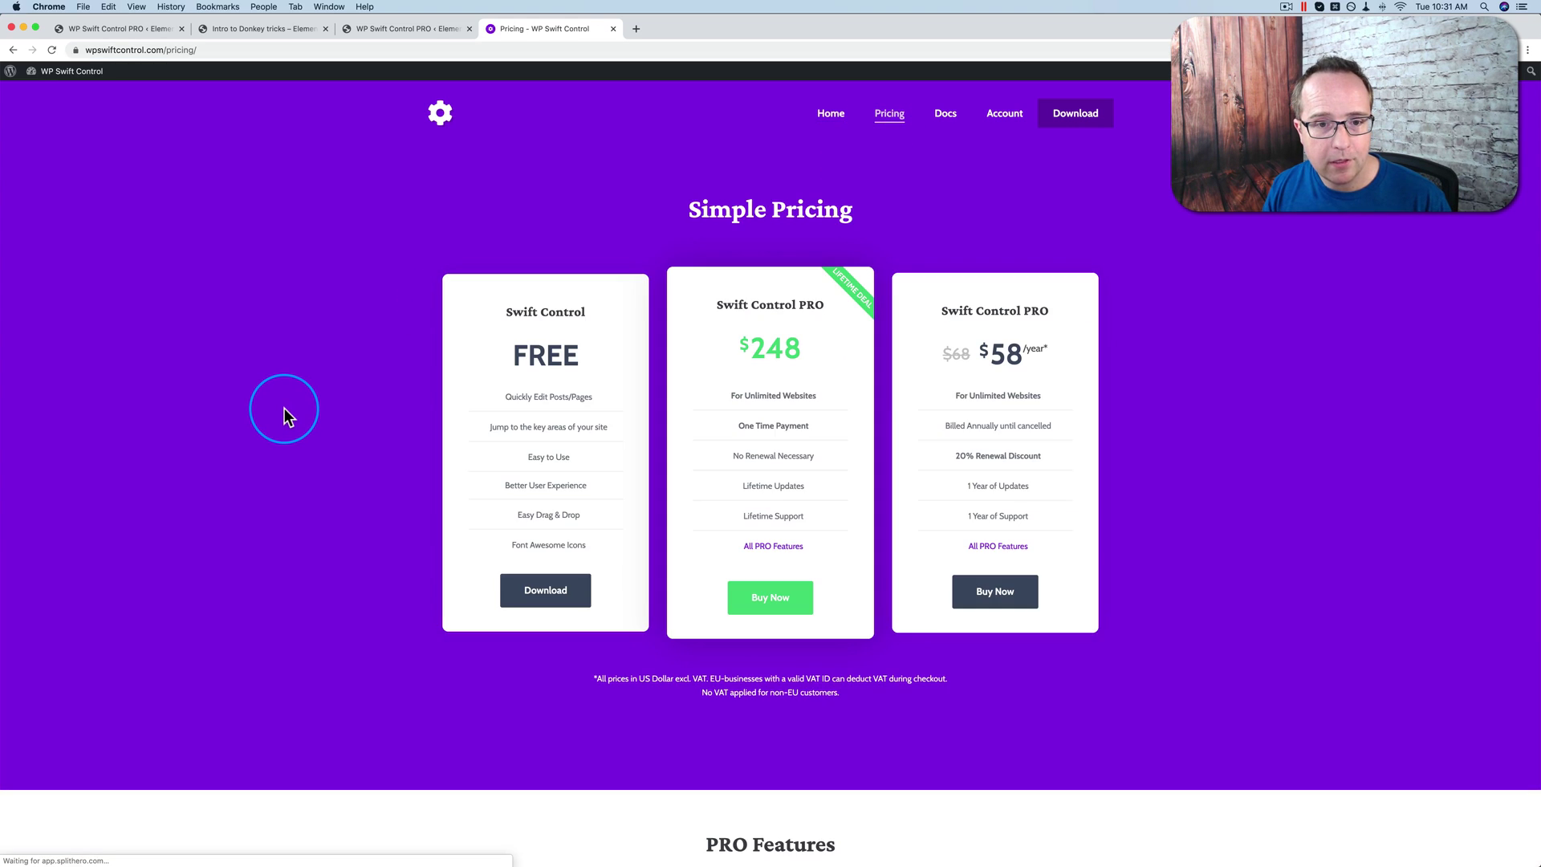
scroll(284, 408, "down", 2)
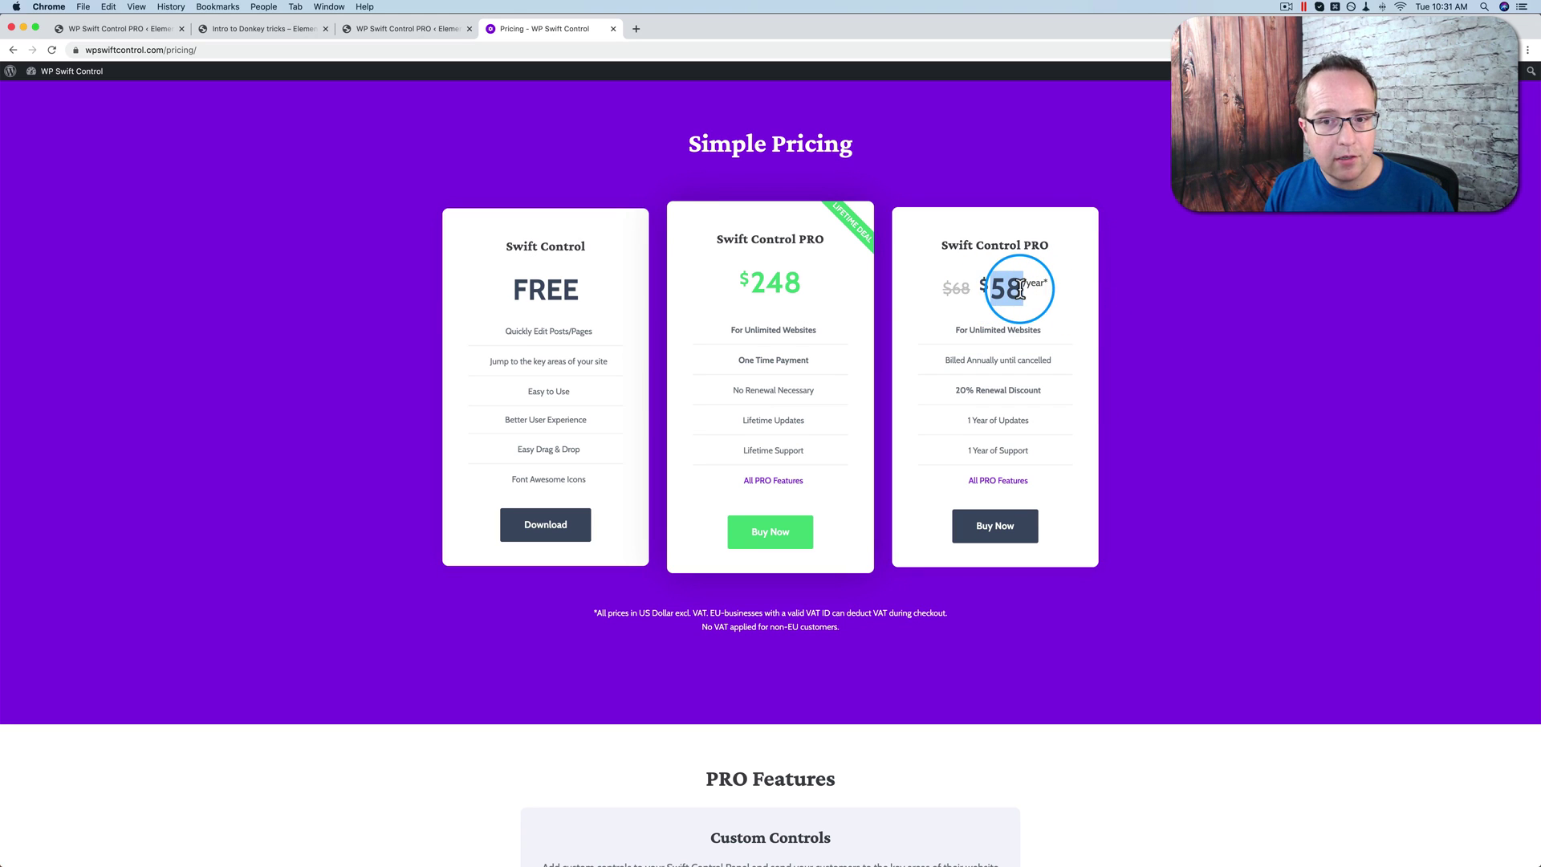
double_click(1018, 290)
left_click_drag(1042, 330, 960, 330)
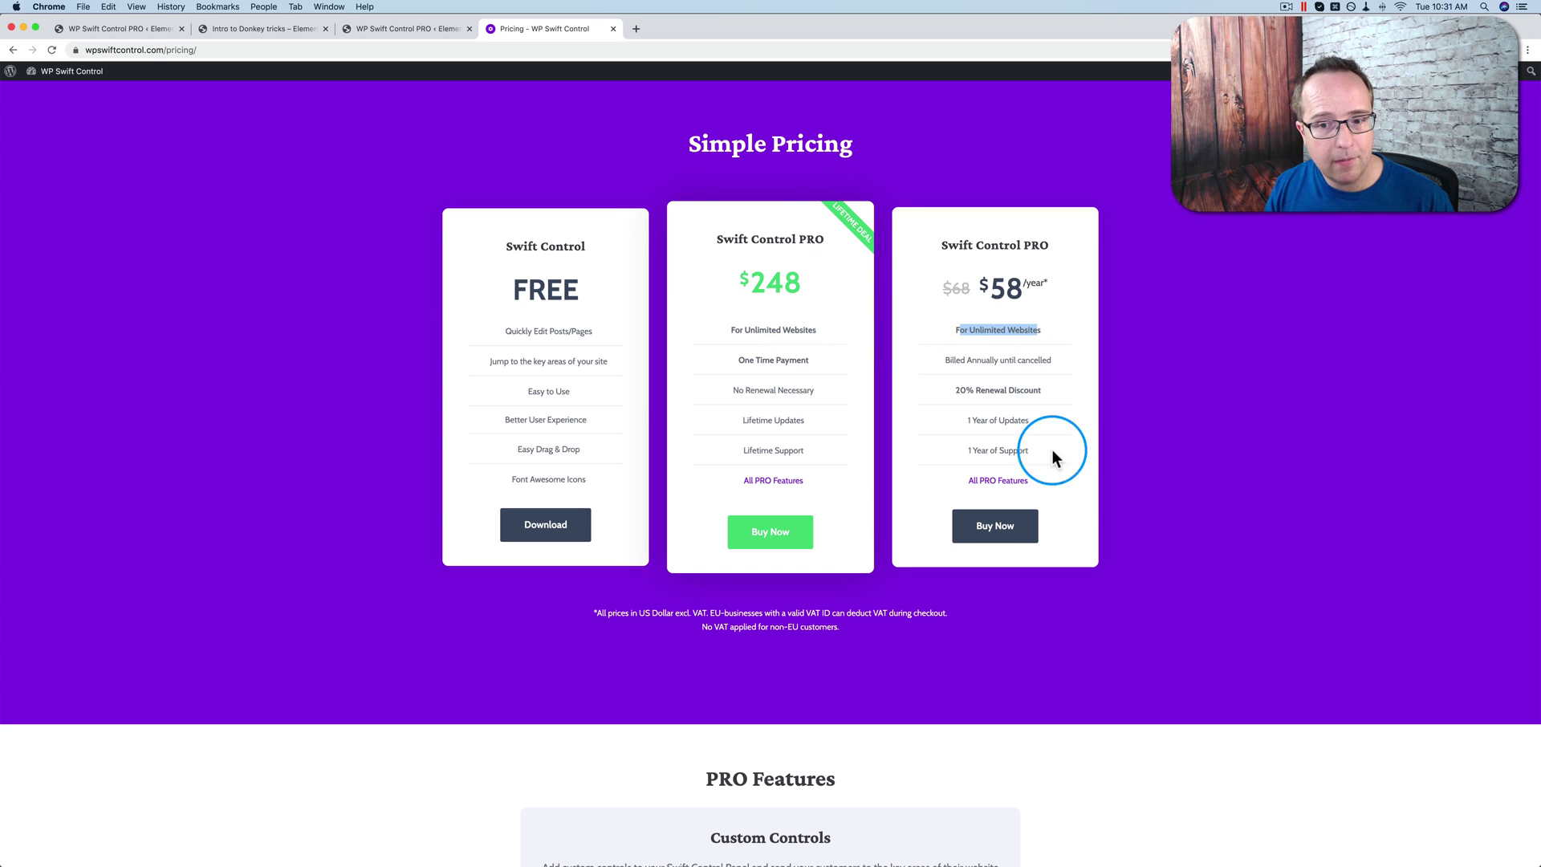
scroll(664, 533, "down", 1)
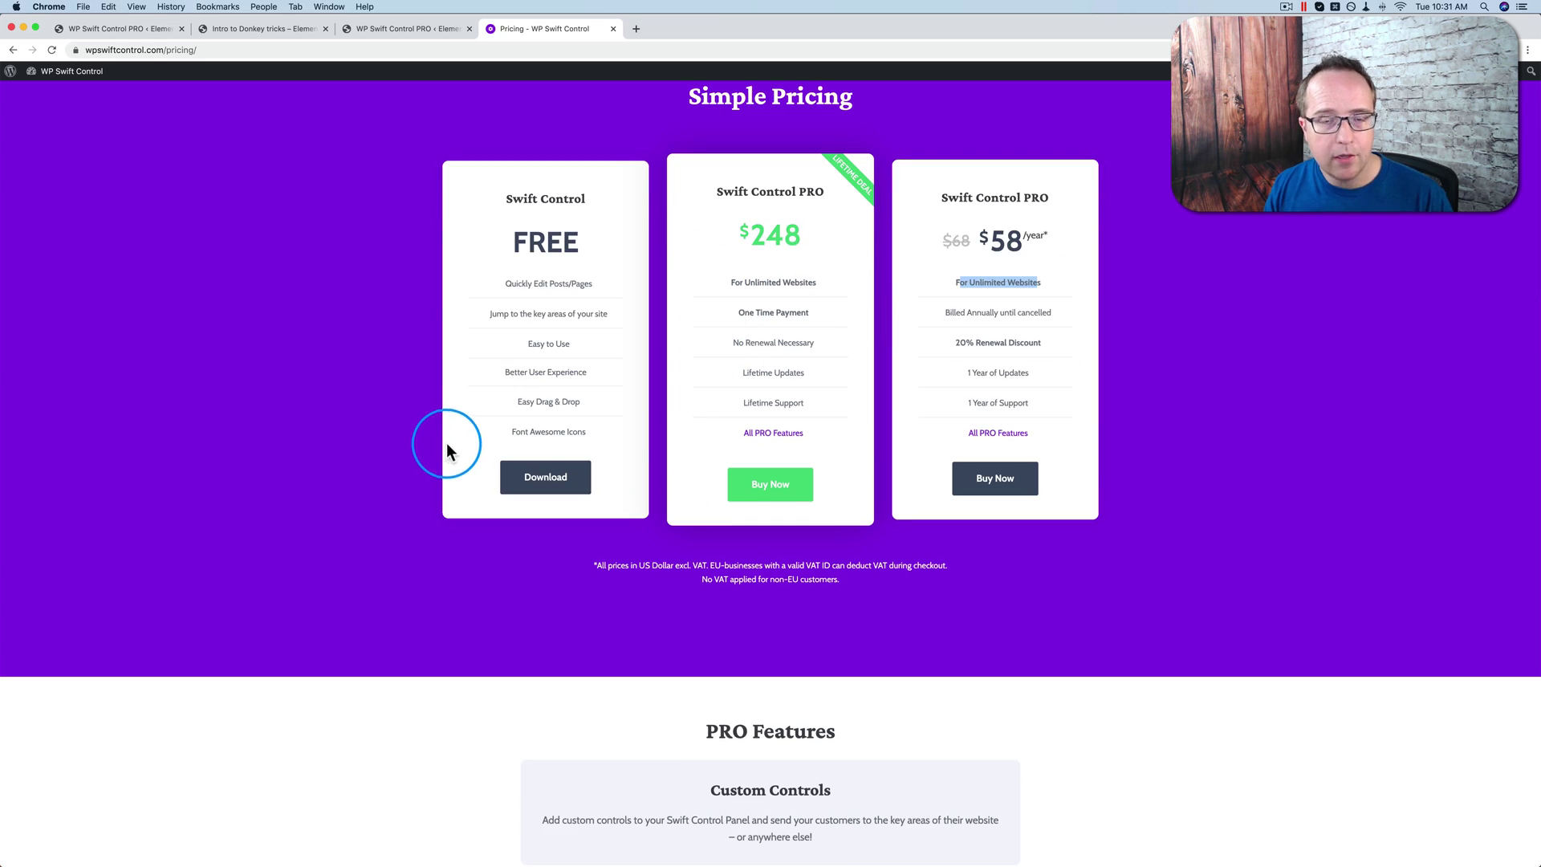
scroll(480, 419, "down", 7)
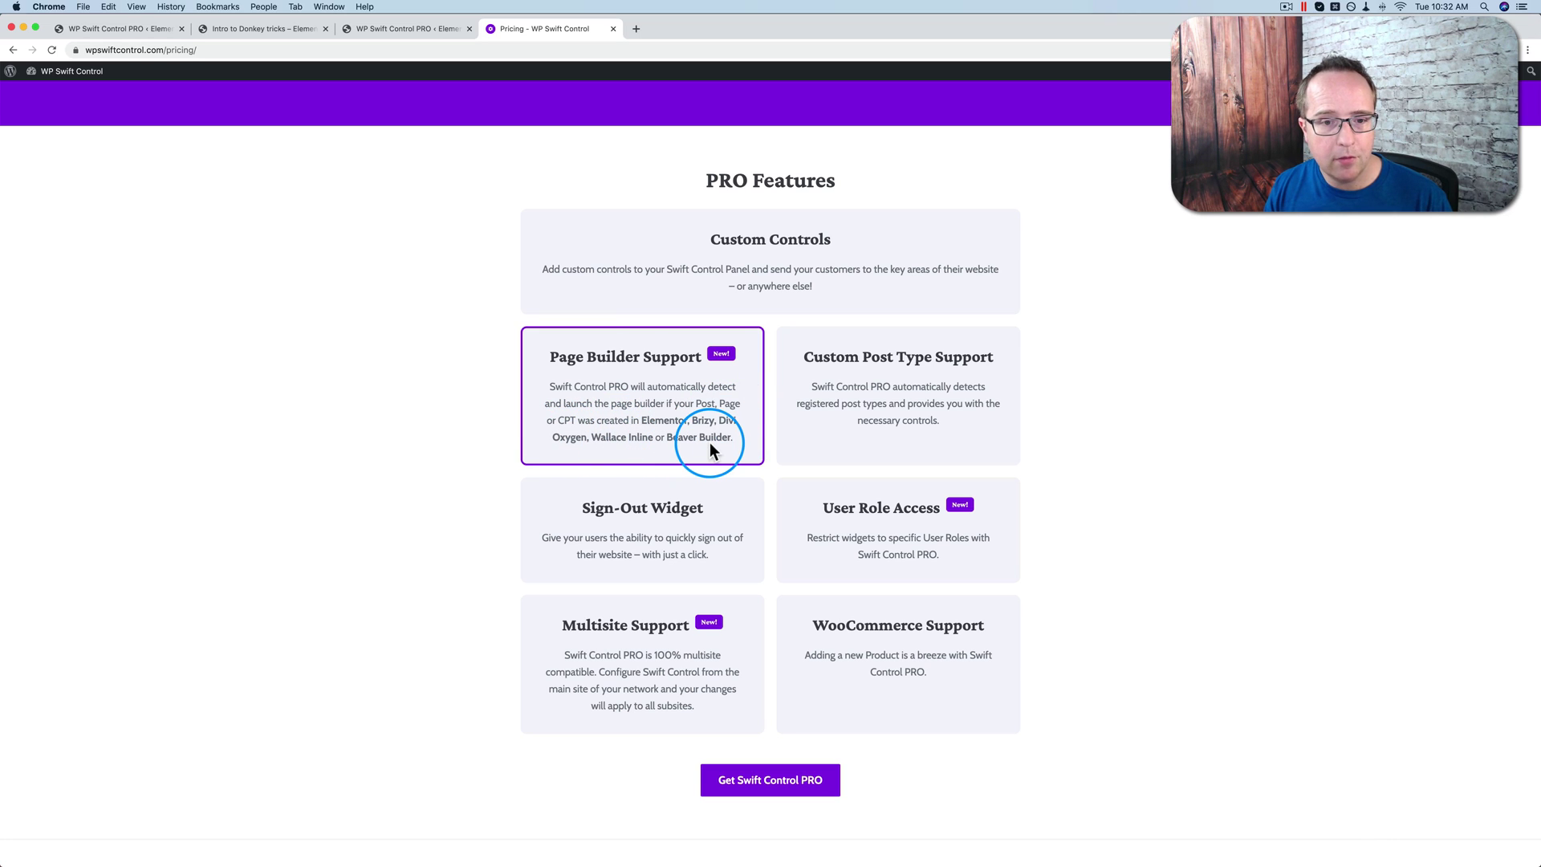
Step: Return to the WordPress tab, visit the front page, and expand the Swift Control panel
left_click(385, 28)
mouse_move(121, 79)
left_click(86, 117)
left_click(29, 466)
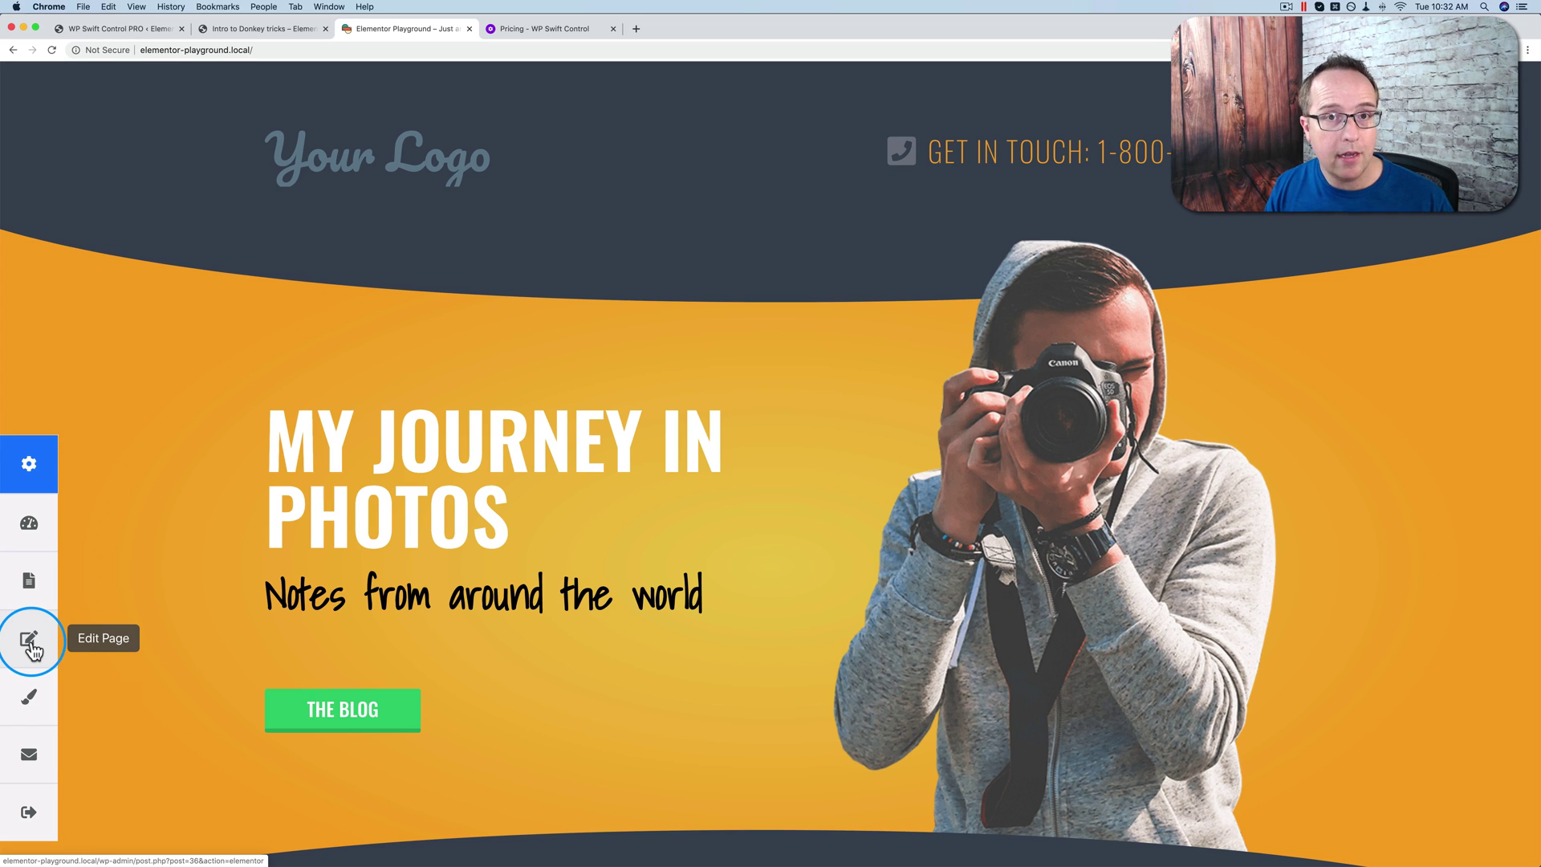
left_click(509, 30)
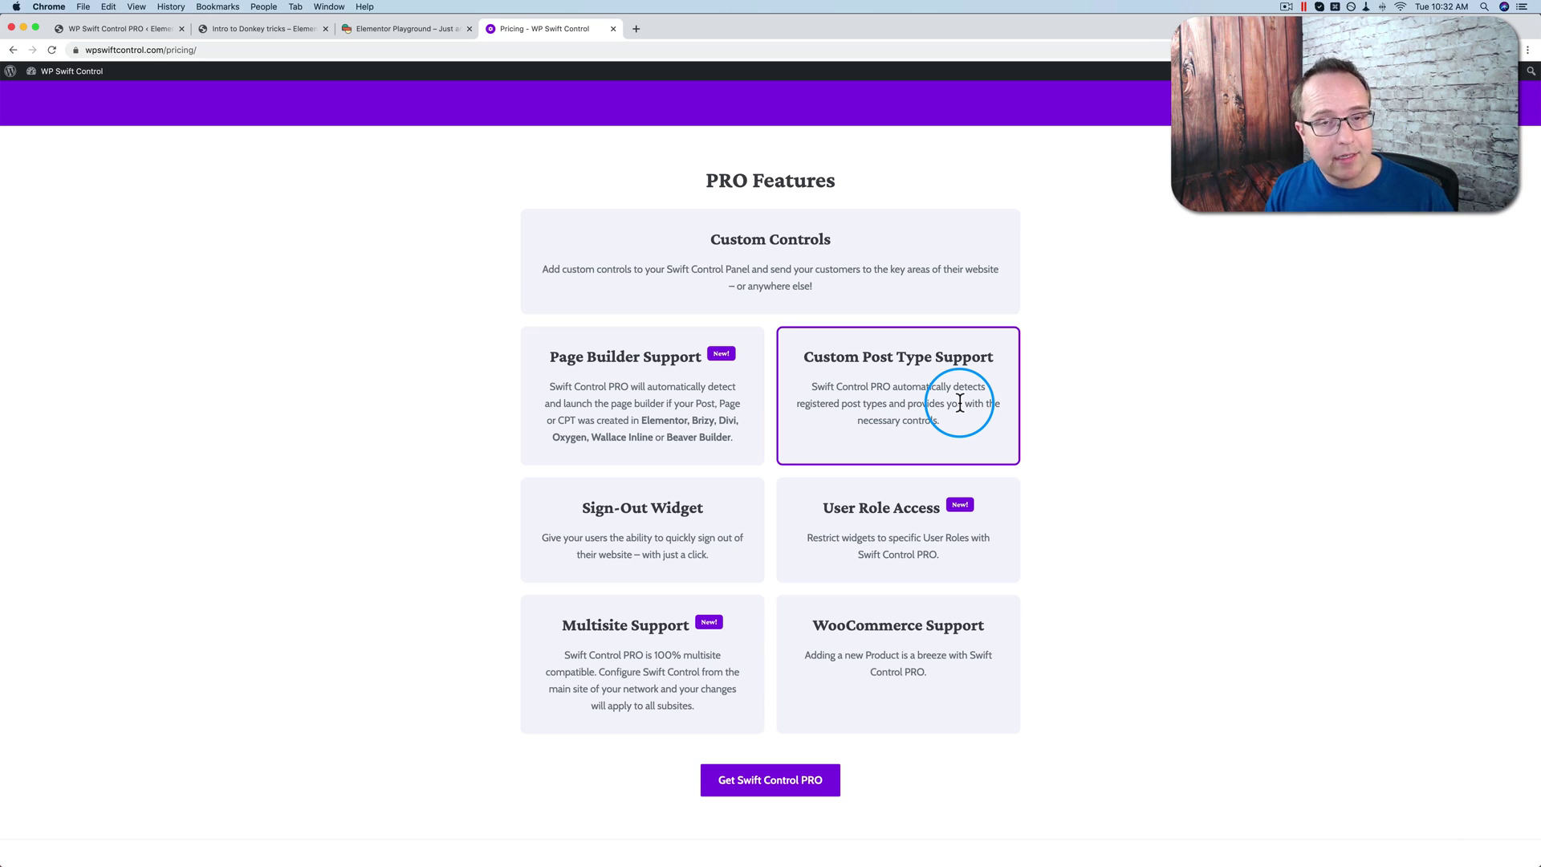
left_click(383, 36)
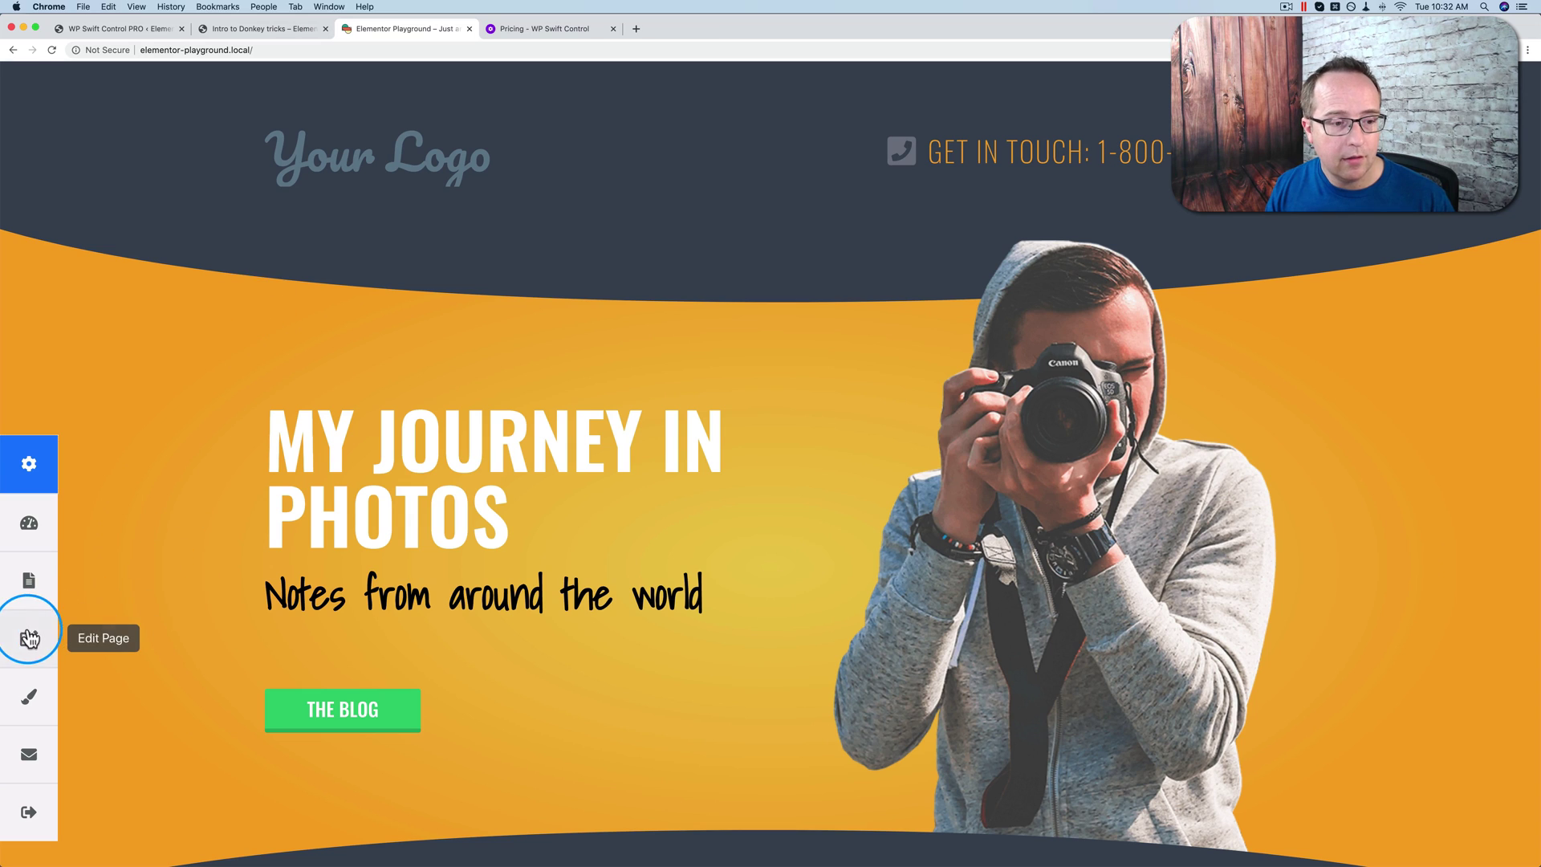